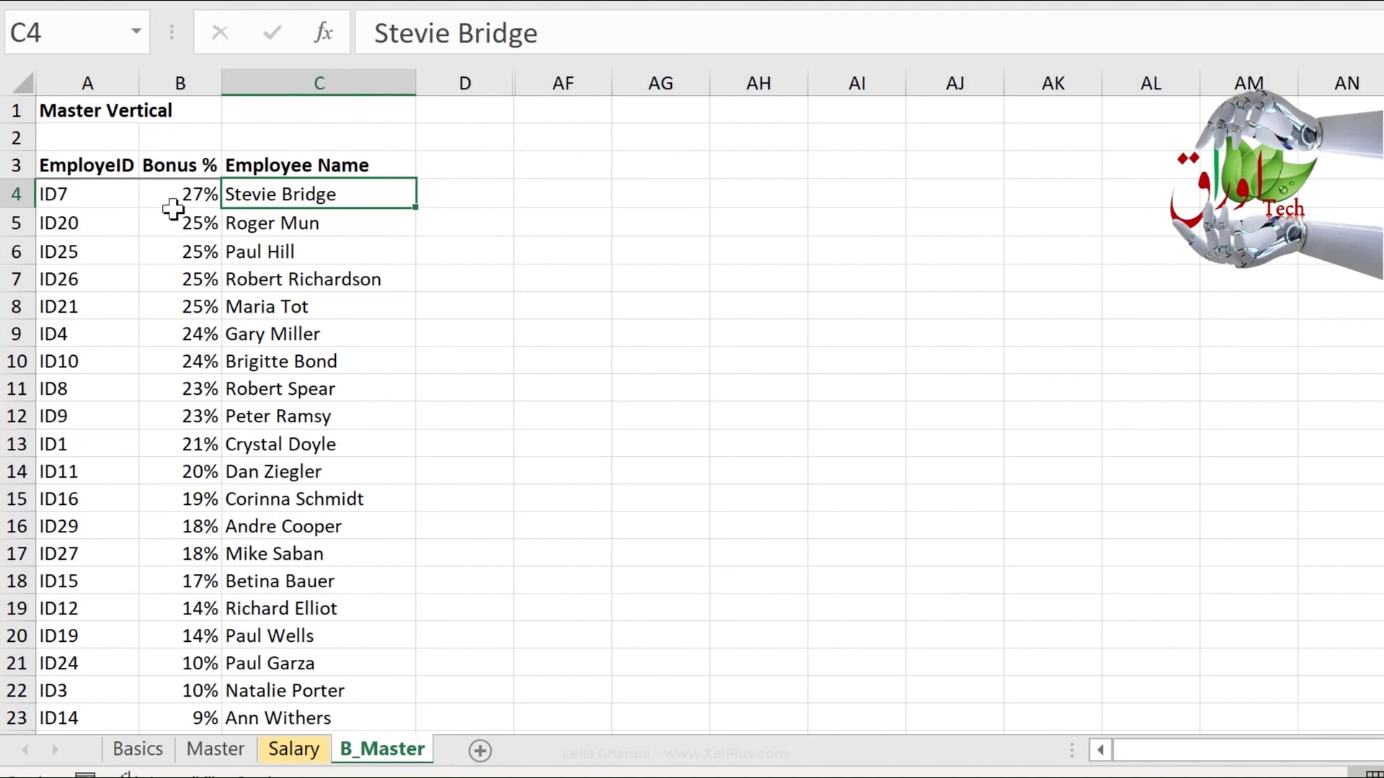
# Step: Start an XLOOKUP formula in cell C3 of the Salary sheet with A3 as the lookup value
pyautogui.click(167, 203)
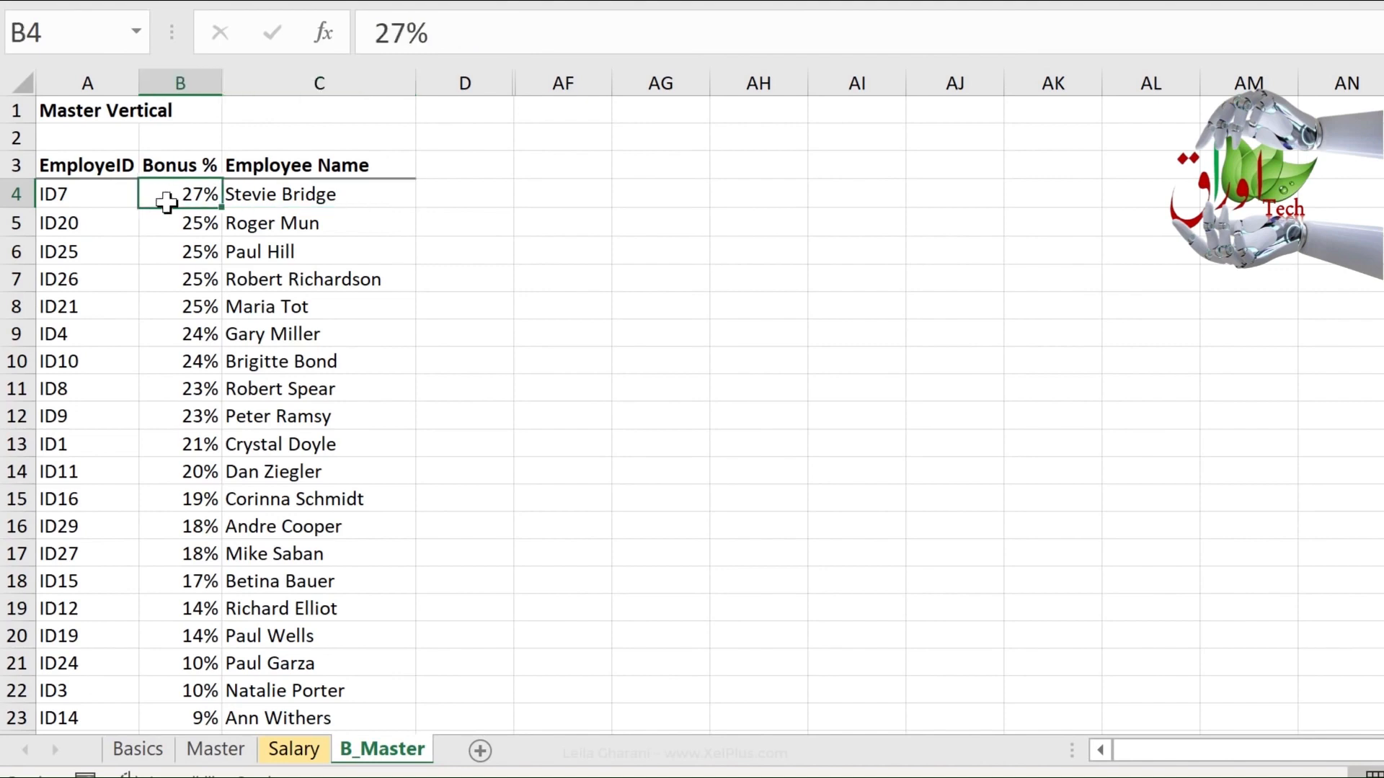
pyautogui.click(293, 749)
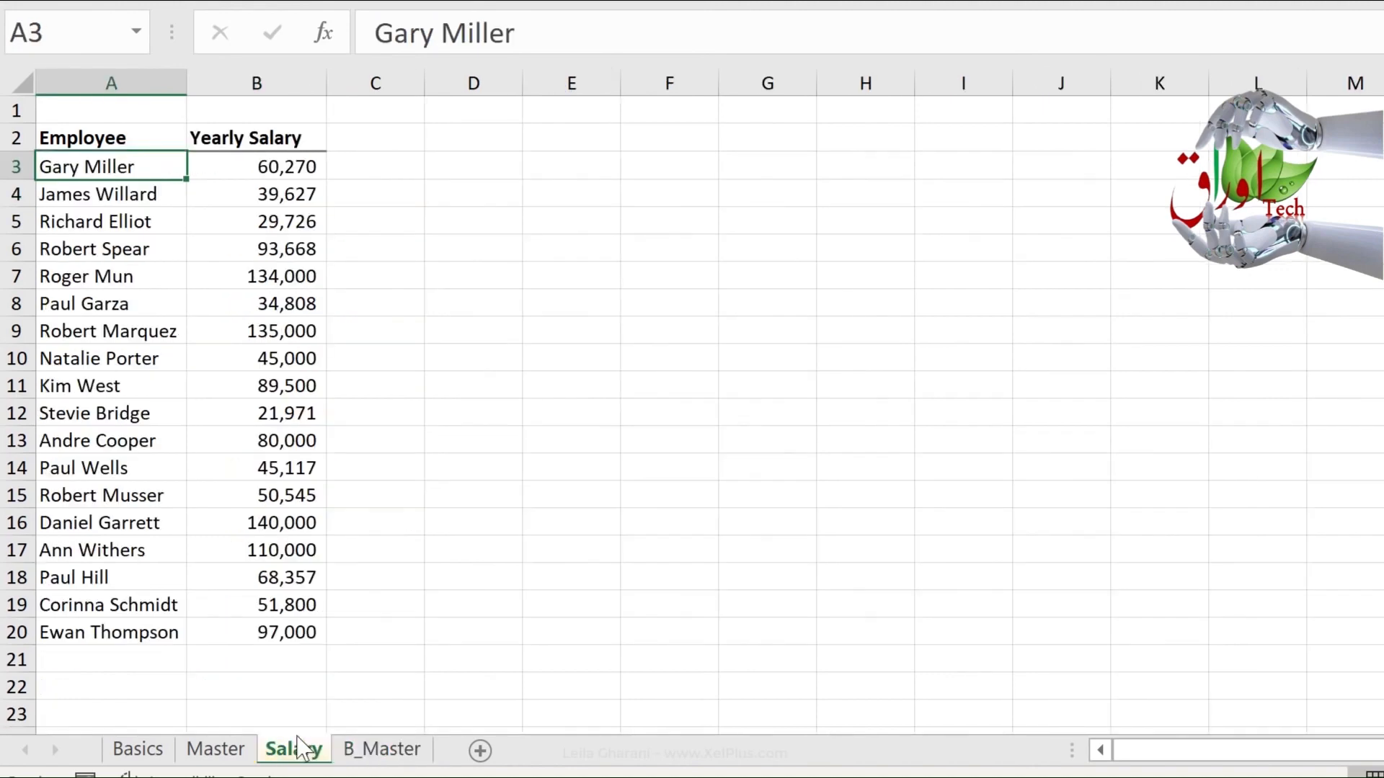
pyautogui.click(351, 171)
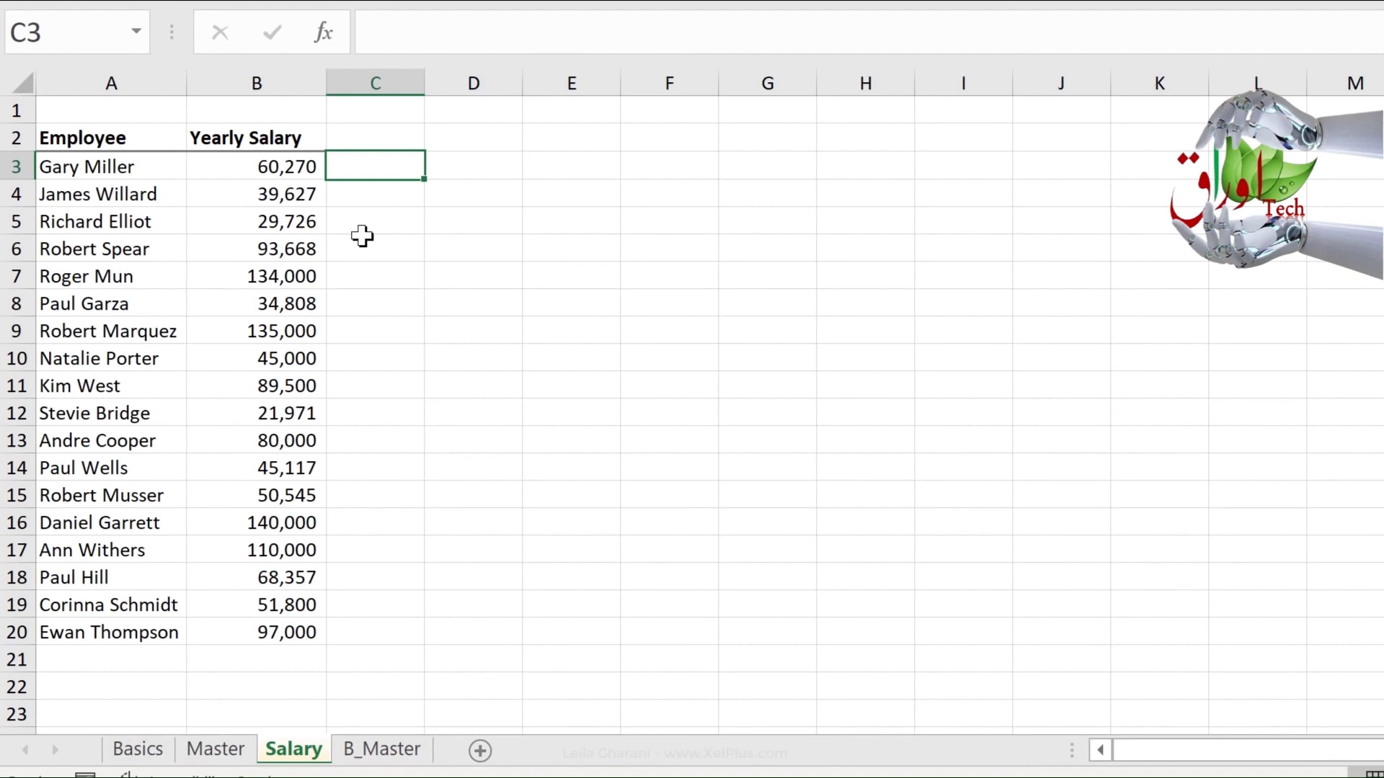
pyautogui.write('=xlo')
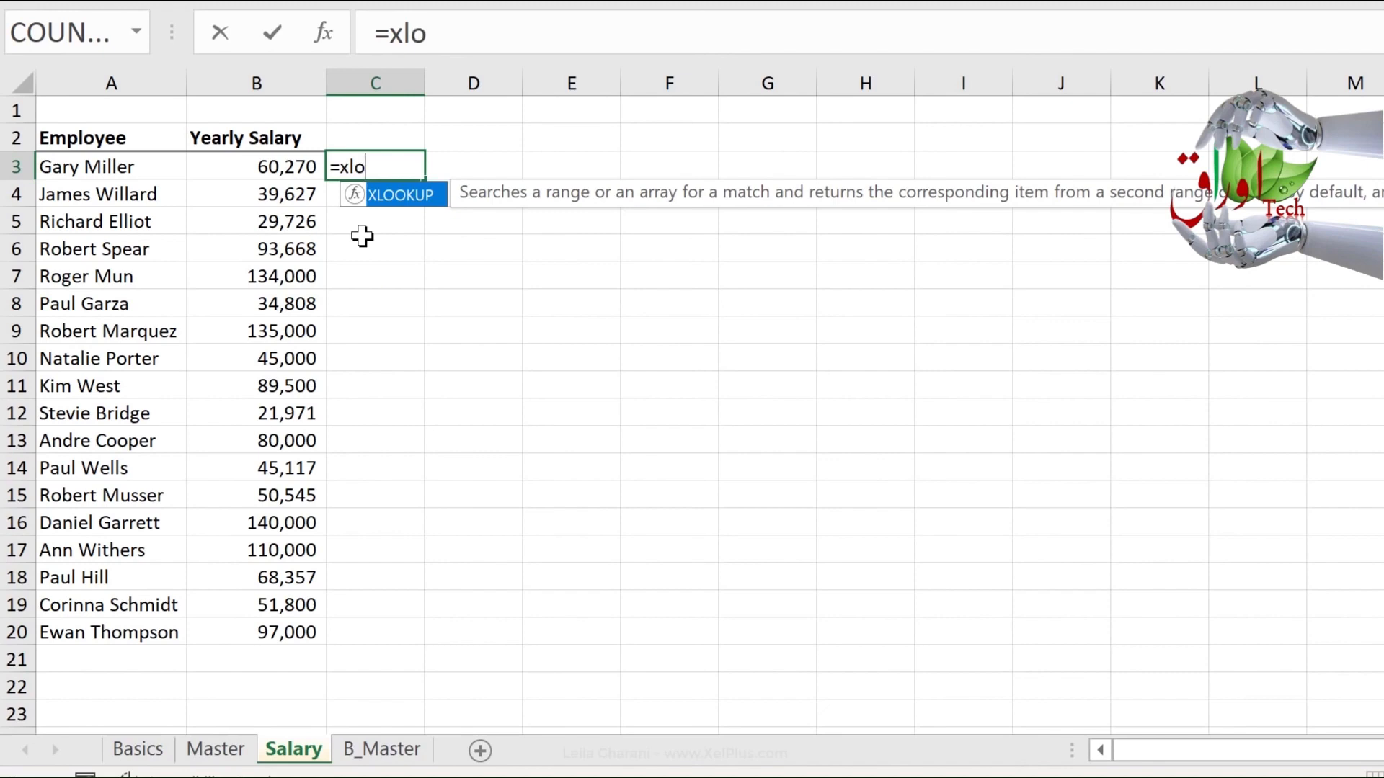
pyautogui.press('Tab')
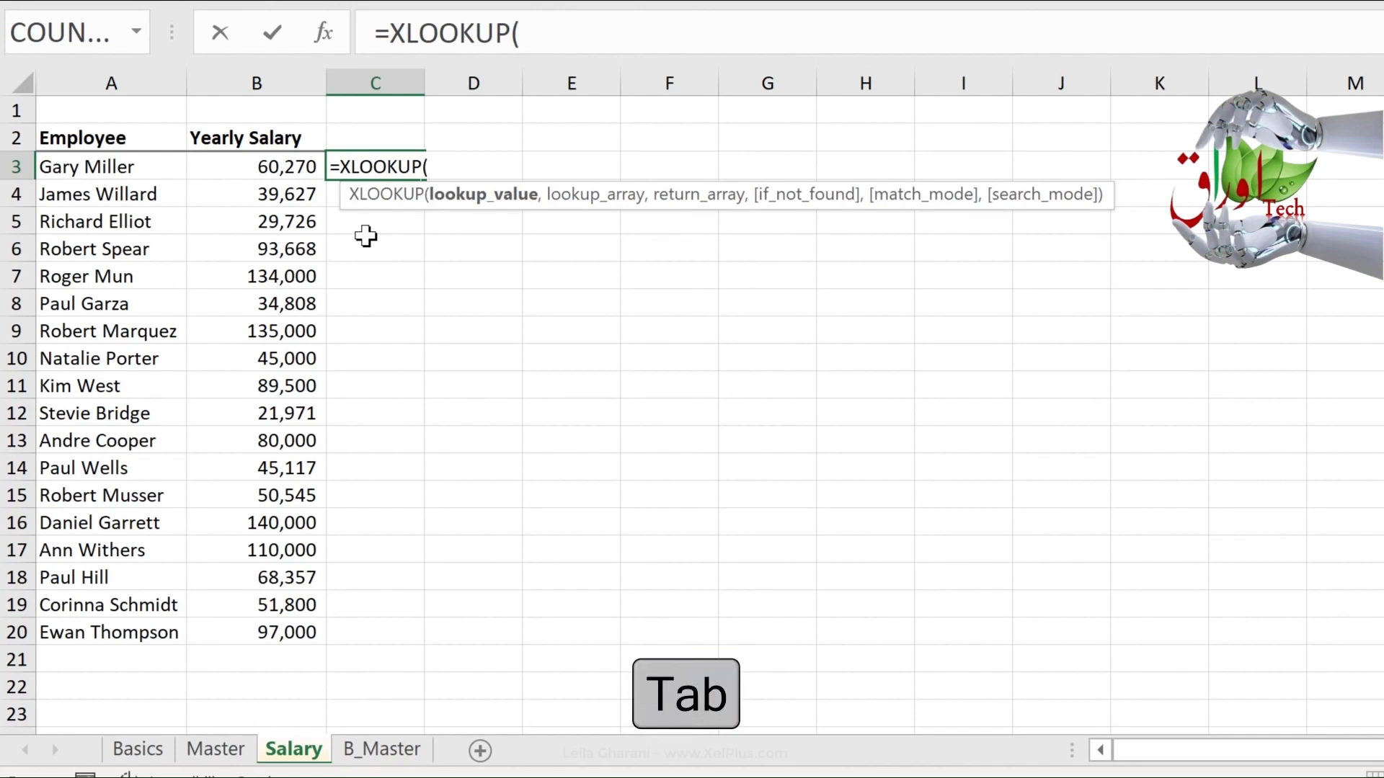
pyautogui.click(160, 170)
pyautogui.write(',')
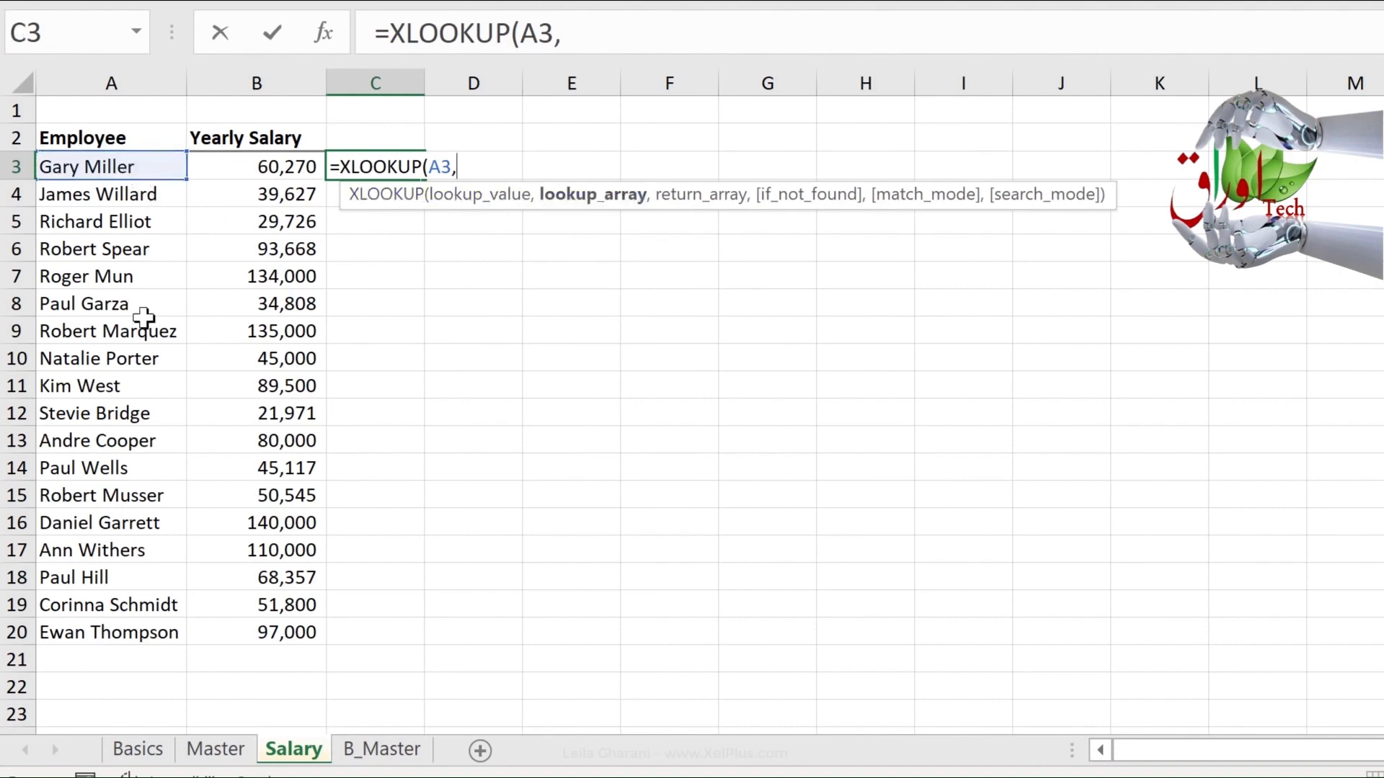
# Step: Set the lookup array to the employee names in B_Master!$C$4:$C$28 as an absolute reference
pyautogui.click(393, 751)
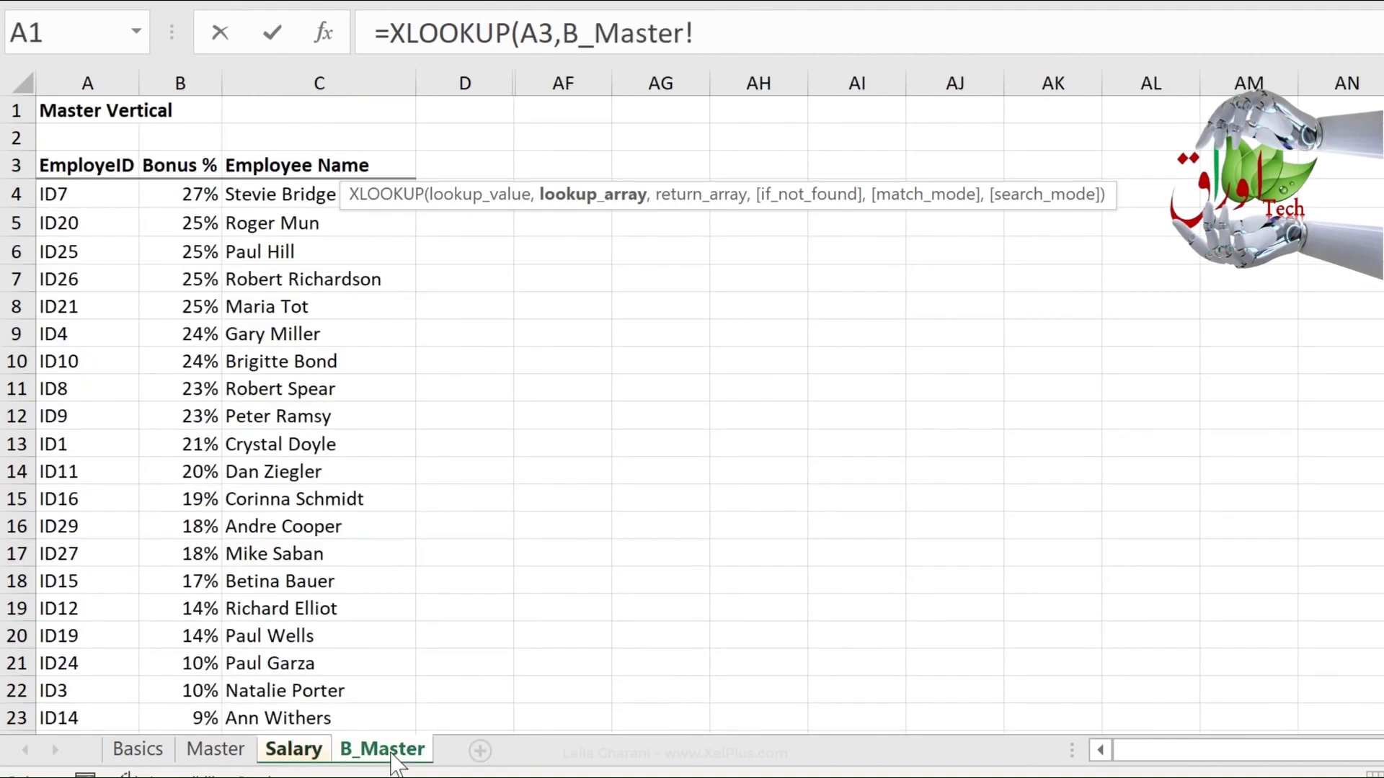
pyautogui.click(278, 195)
pyautogui.hotkey('ctrl', 'shift', 'Down')
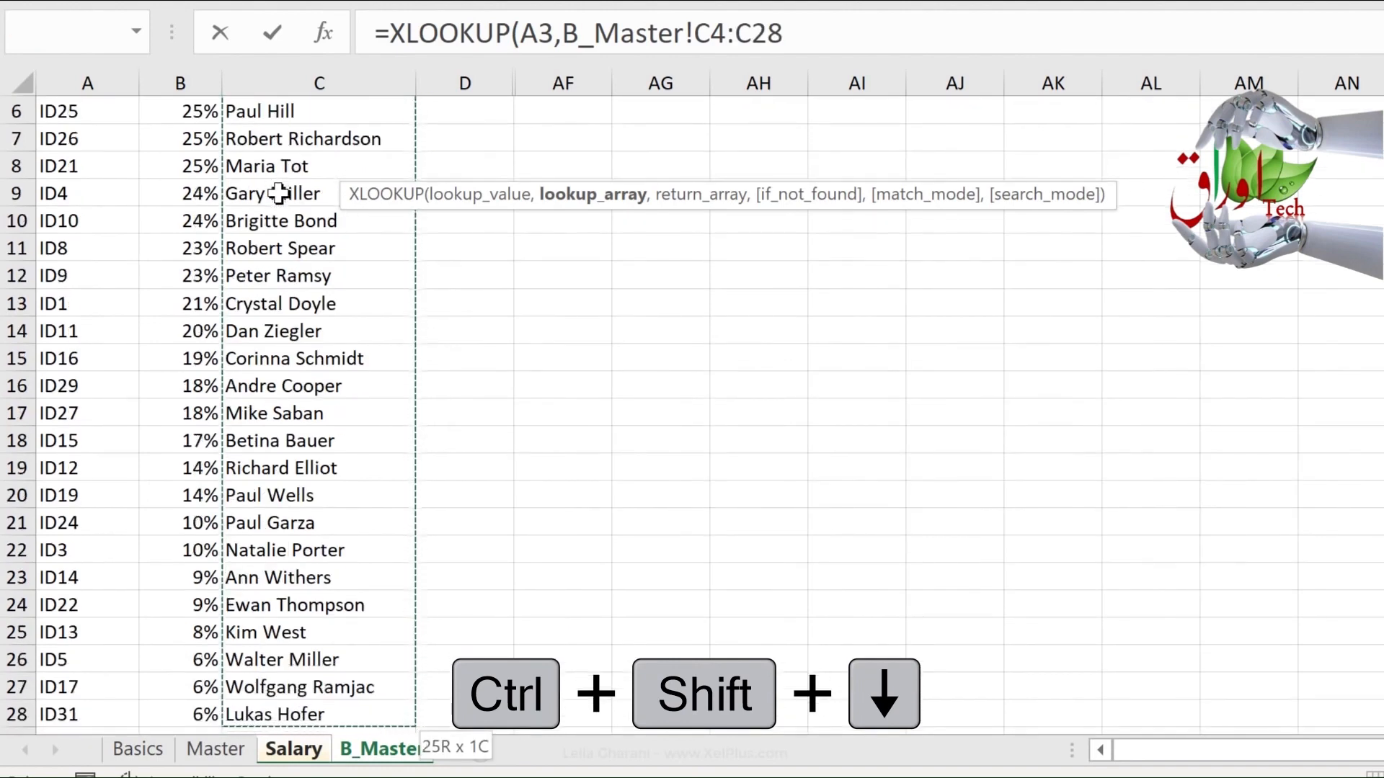
pyautogui.press('F4')
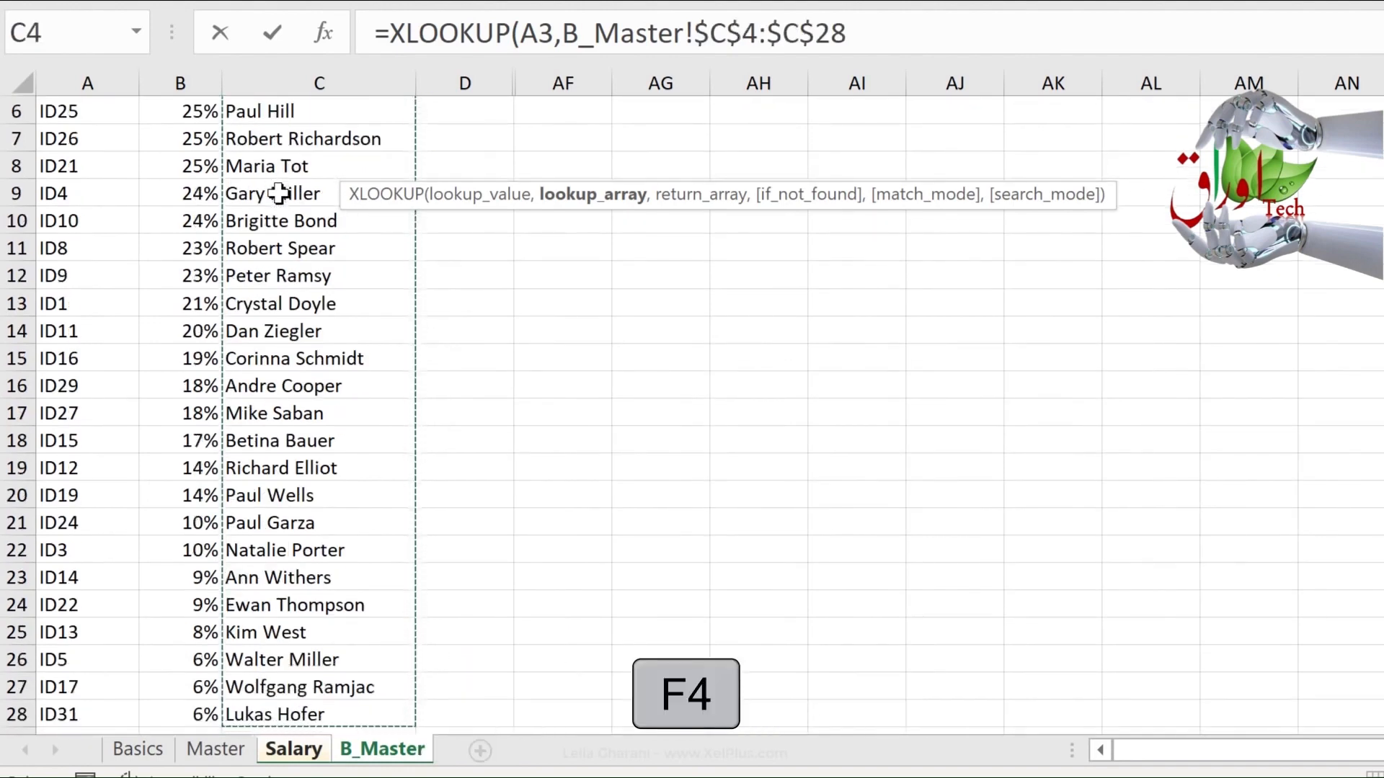
pyautogui.write(',')
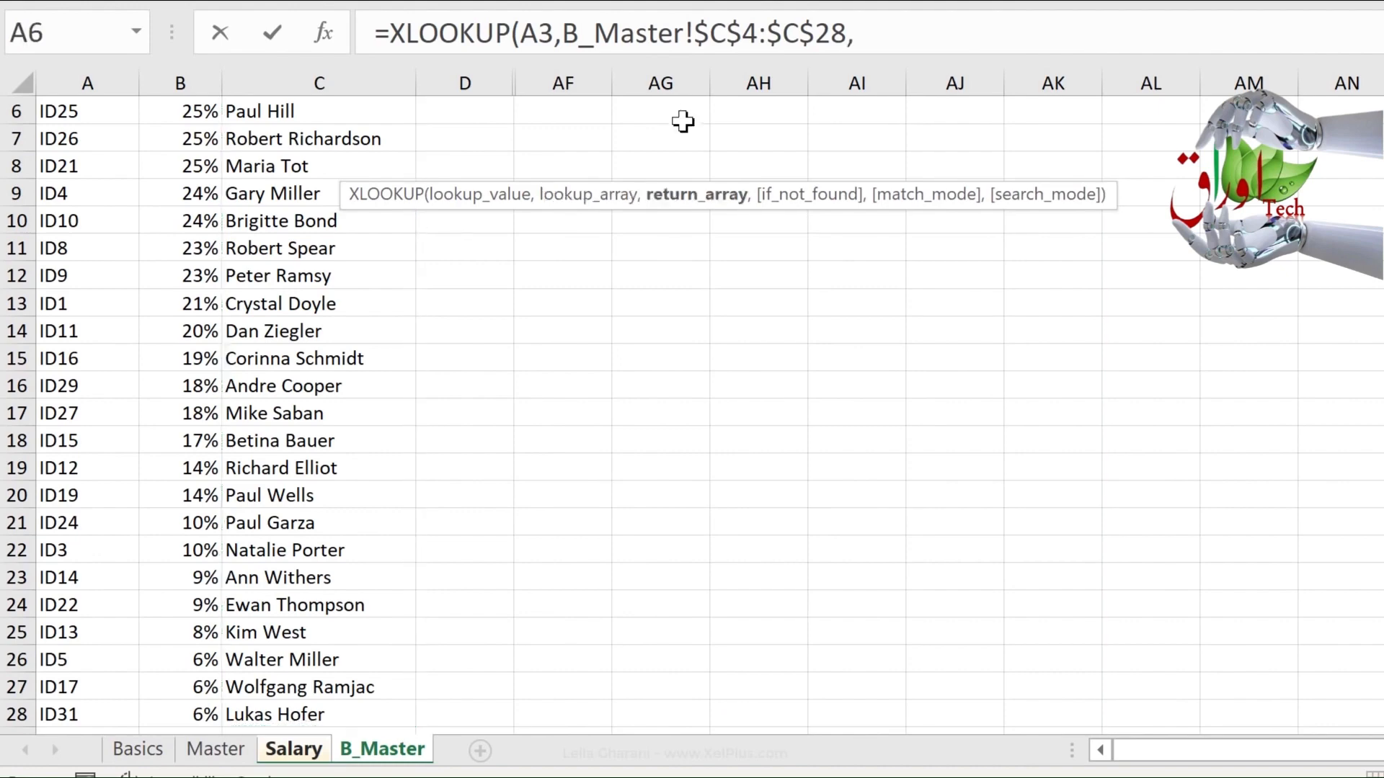
# Step: Set the return array to the bonus percentages in B_Master!$B$4:$B$28, complete the formula and fill it down to C20
pyautogui.scroll(2, 437, 354)
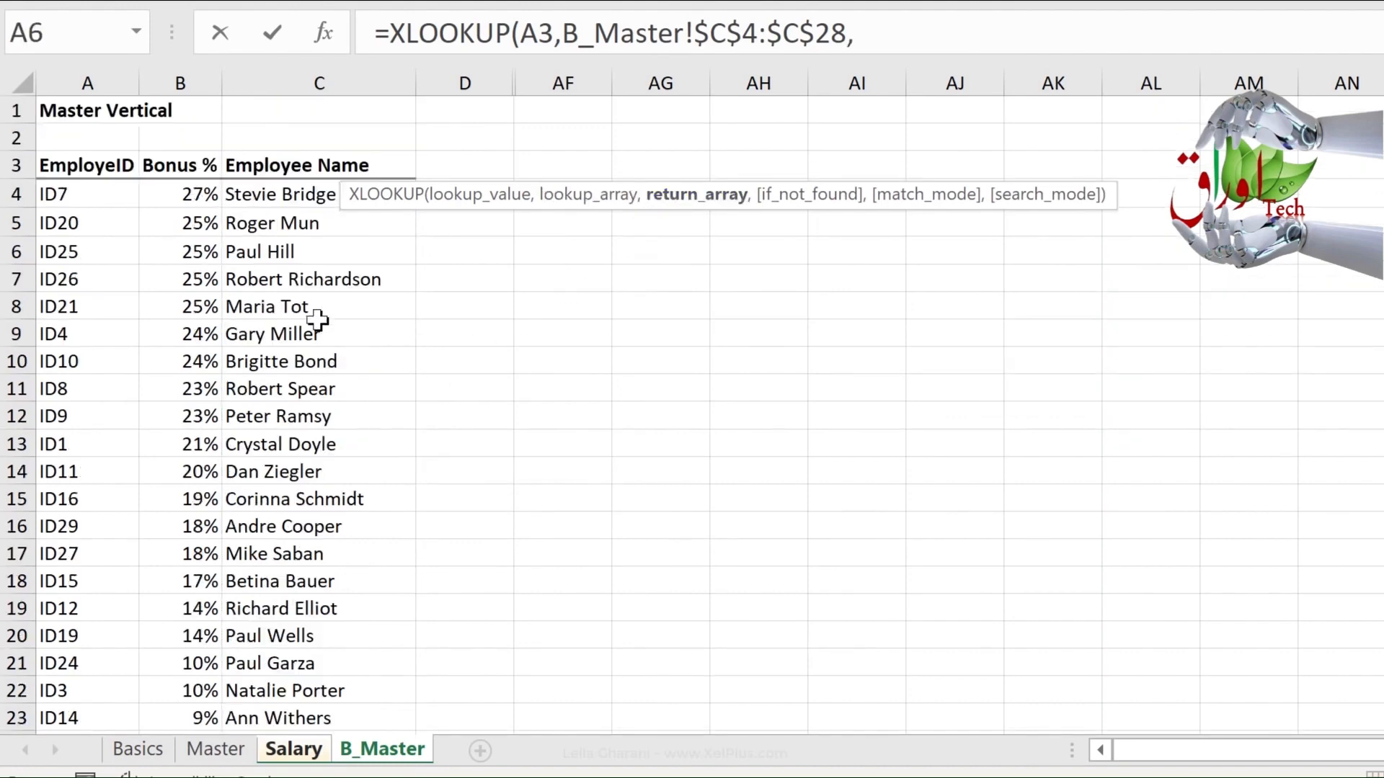
pyautogui.click(164, 193)
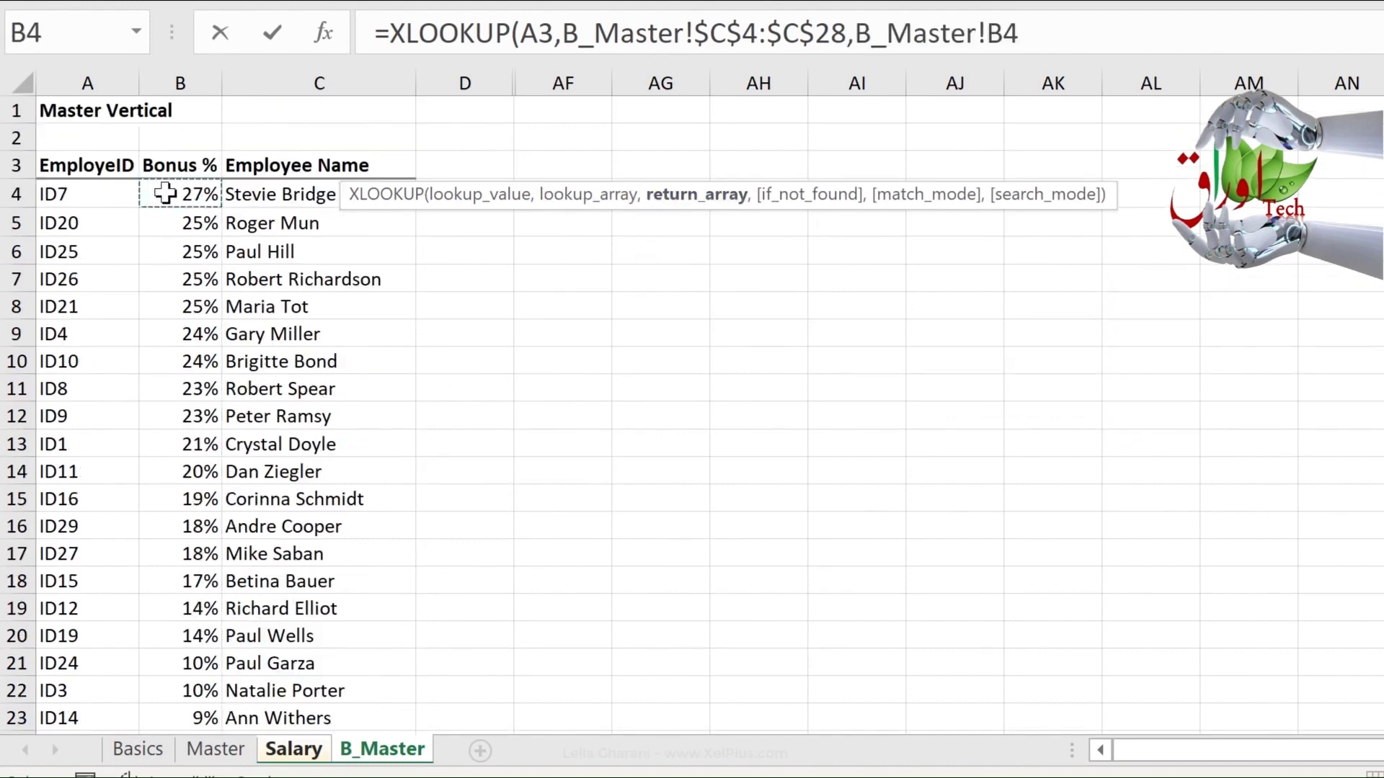
pyautogui.hotkey('ctrl', 'shift', 'Down')
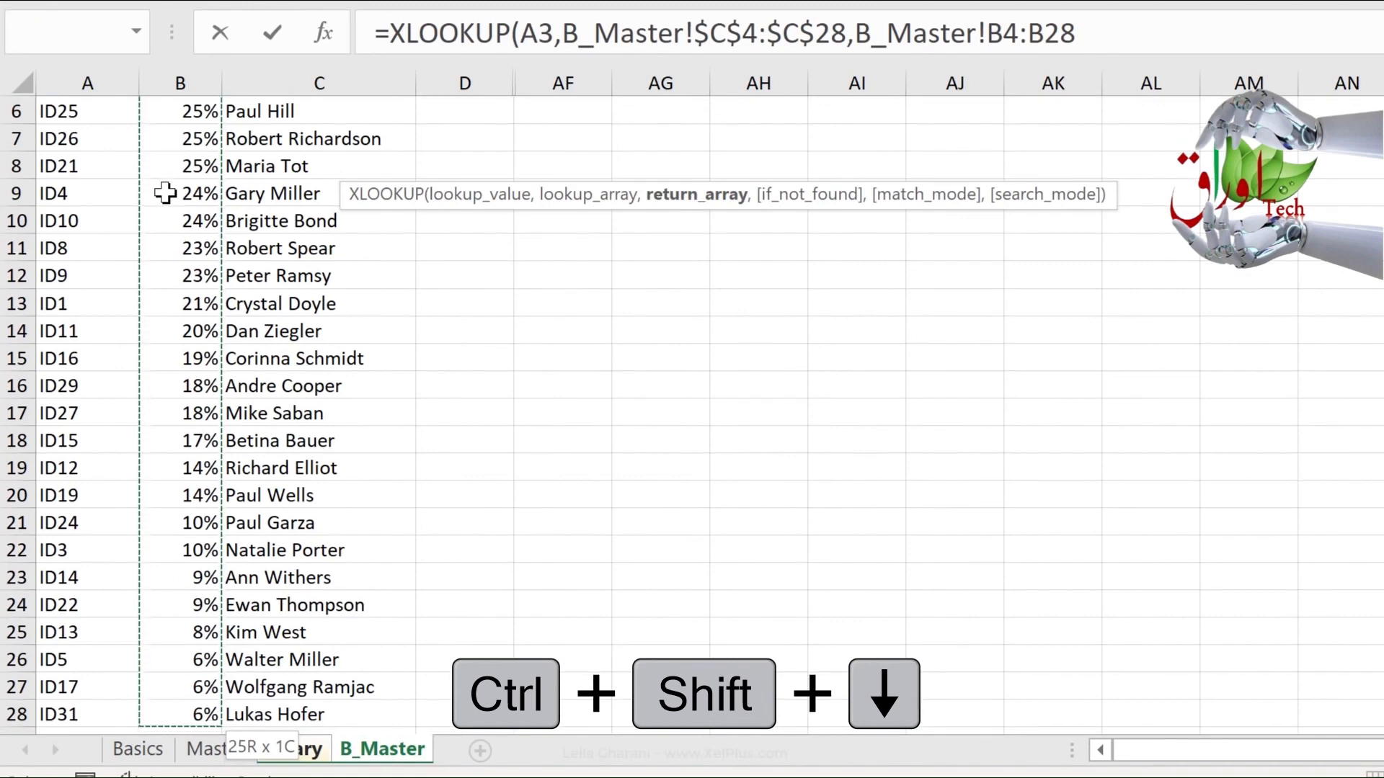
pyautogui.press('F4')
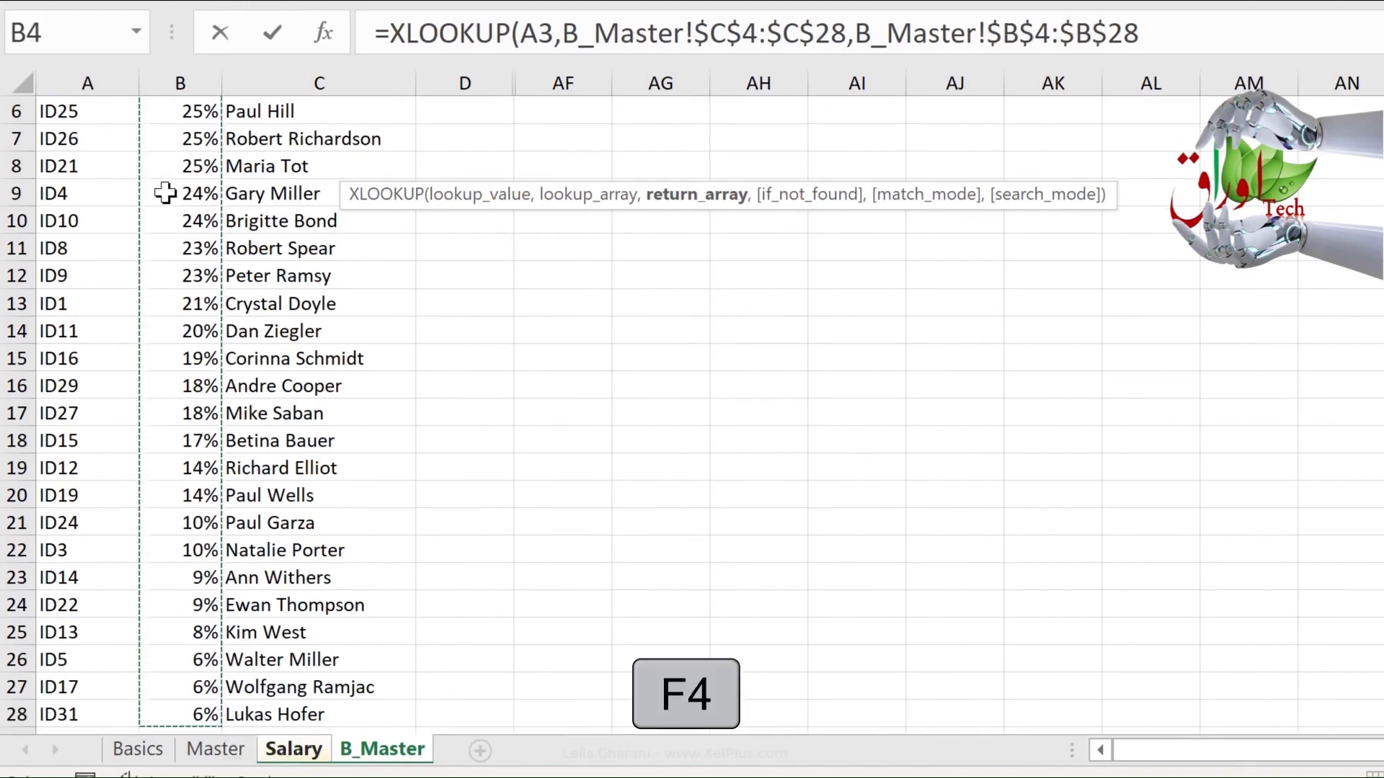
pyautogui.press('Return')
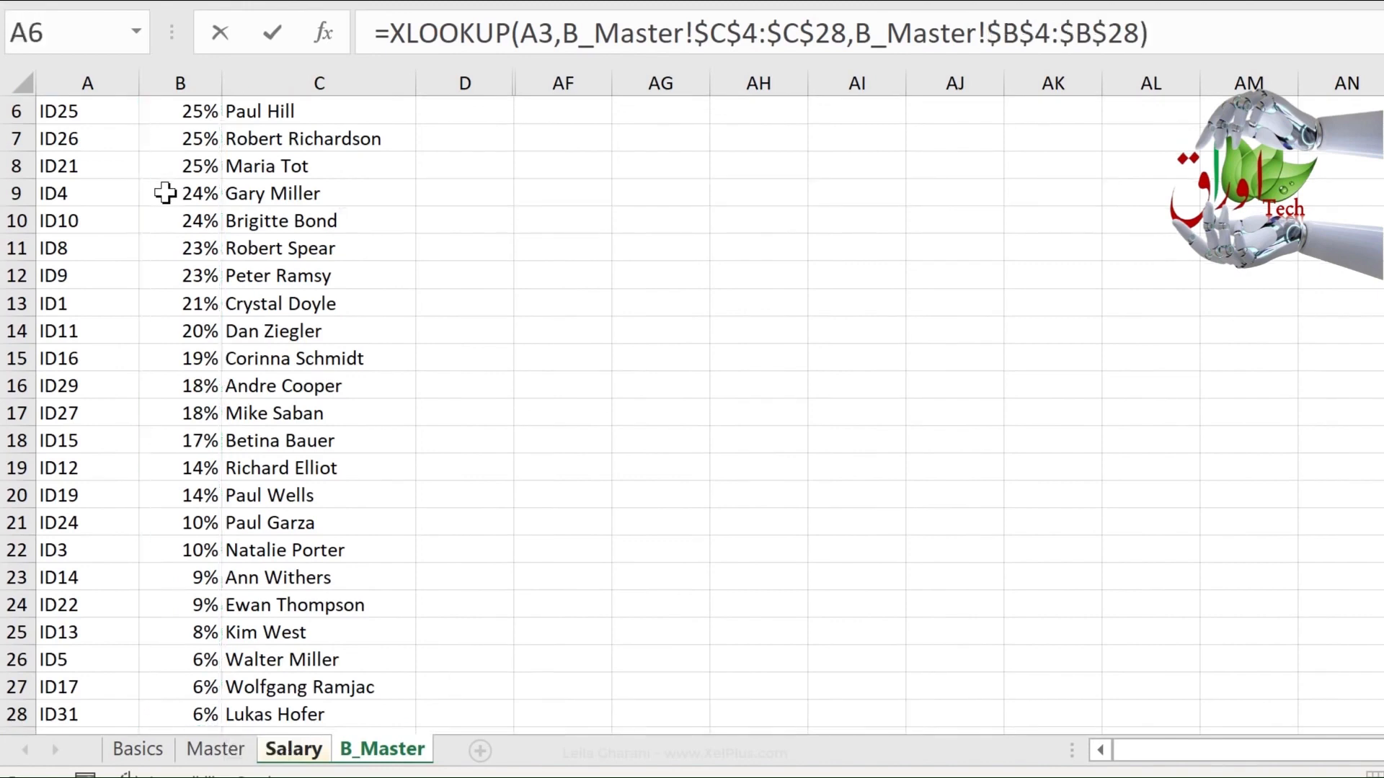
pyautogui.click(1134, 36)
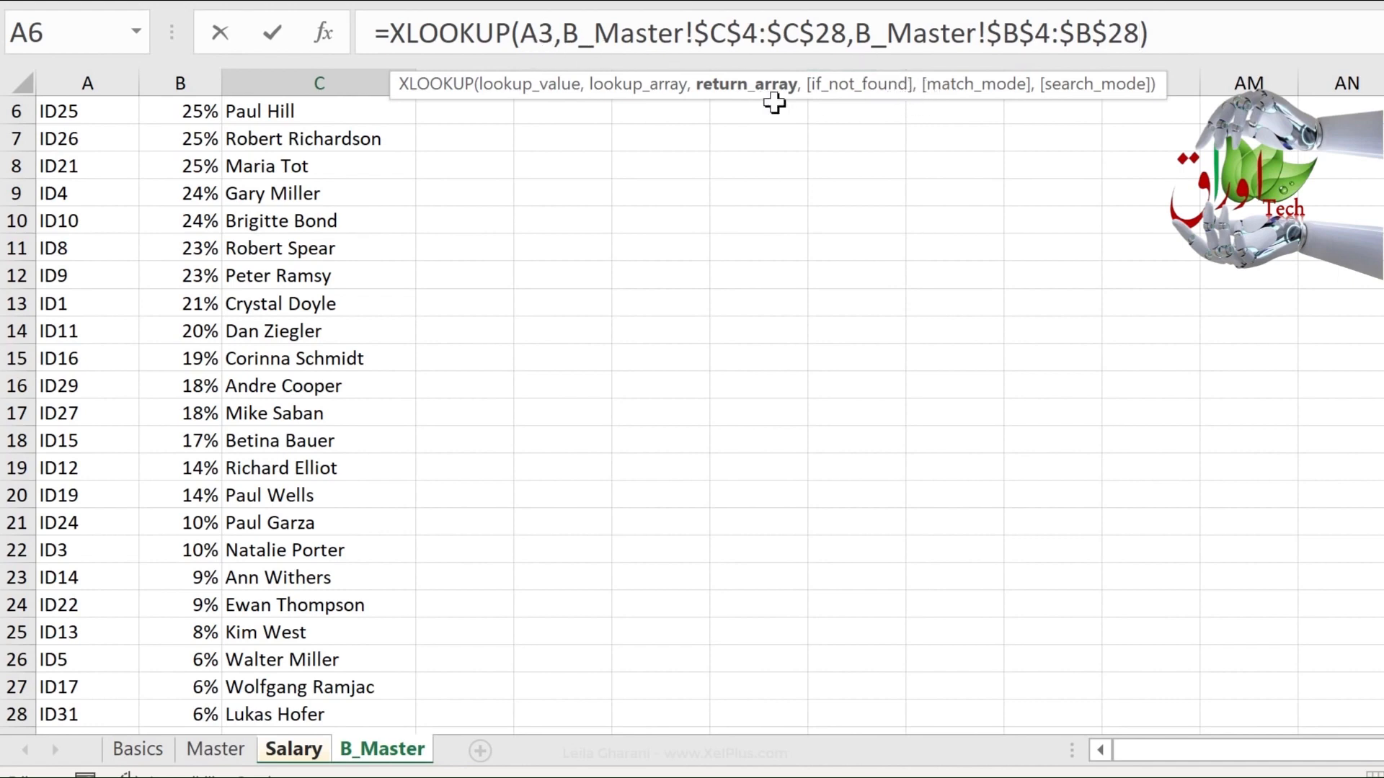
pyautogui.press('Return')
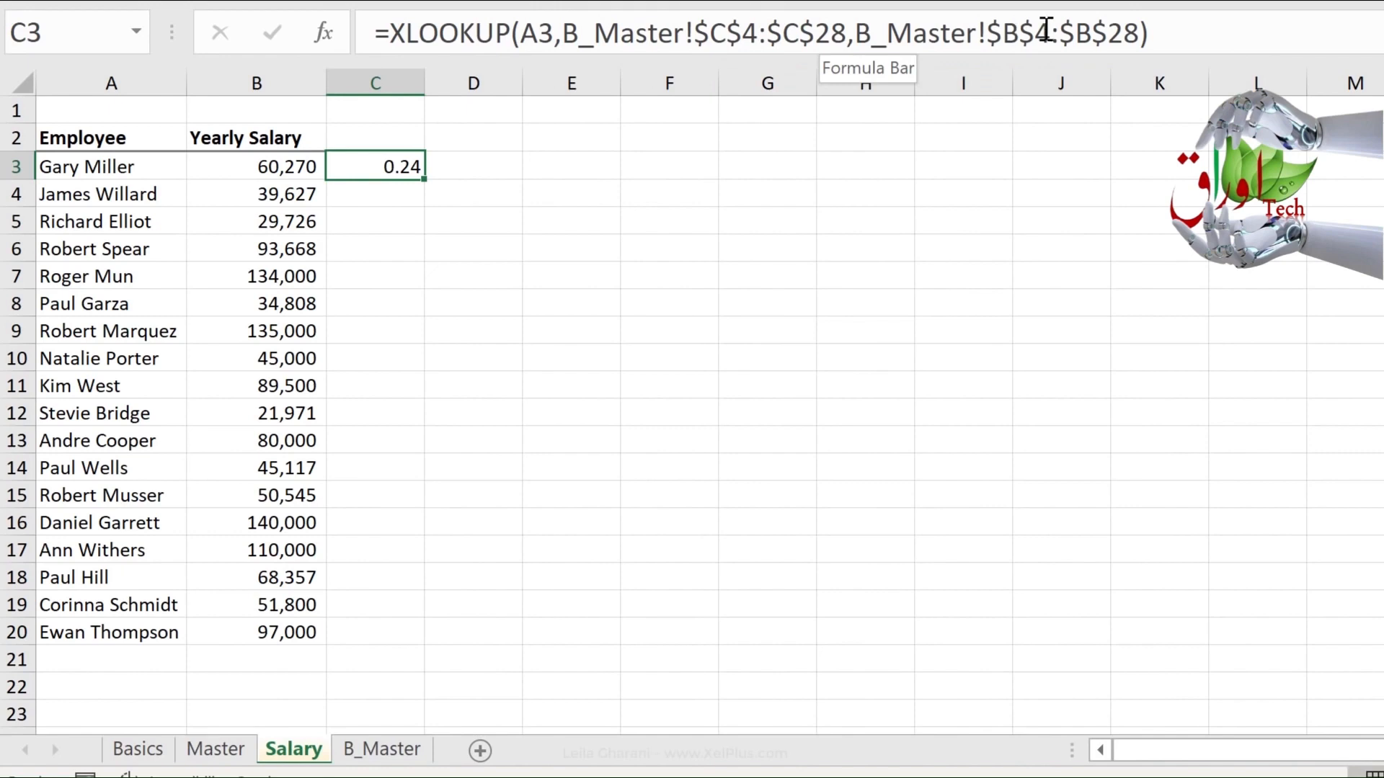
pyautogui.doubleClick(422, 179)
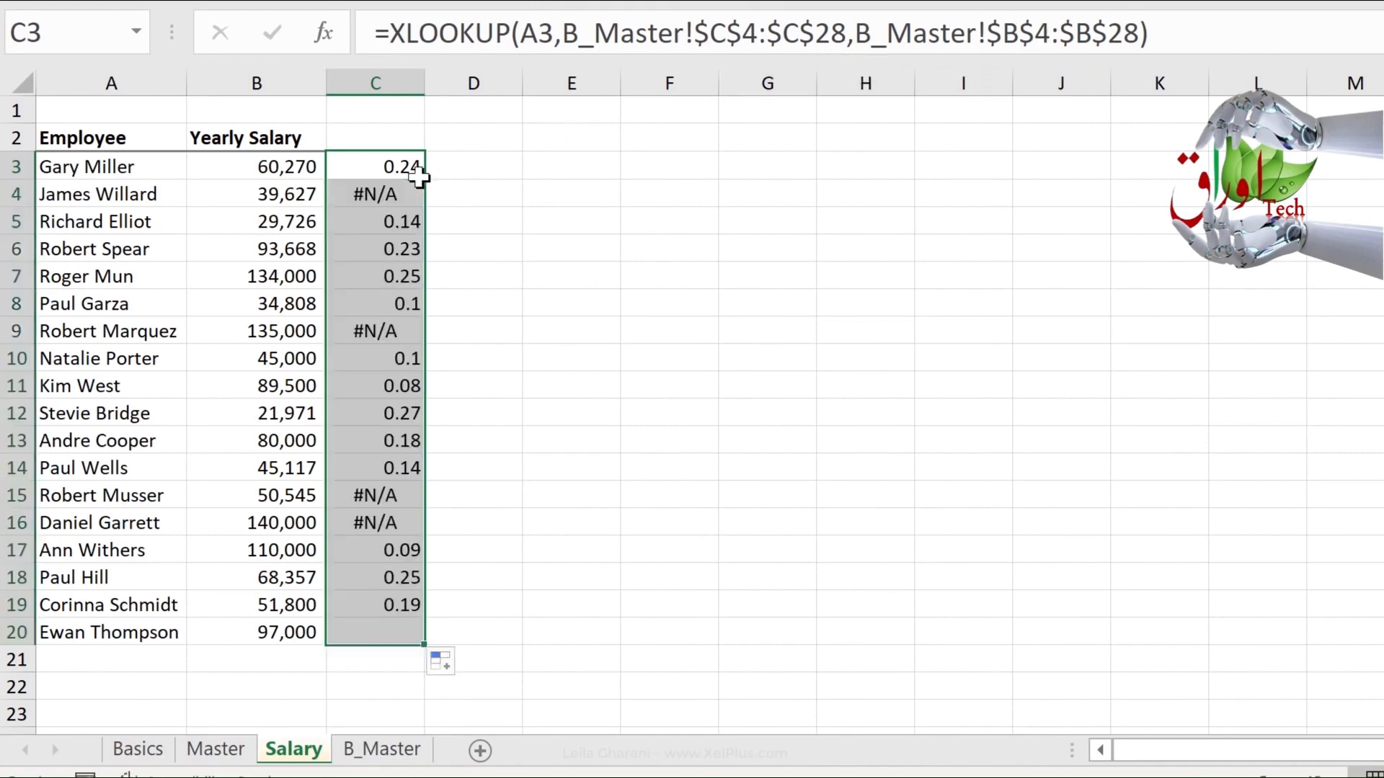
# Step: Examine the lookup in C4 and check whether the employee in A4 is listed on the B_Master sheet
pyautogui.click(386, 196)
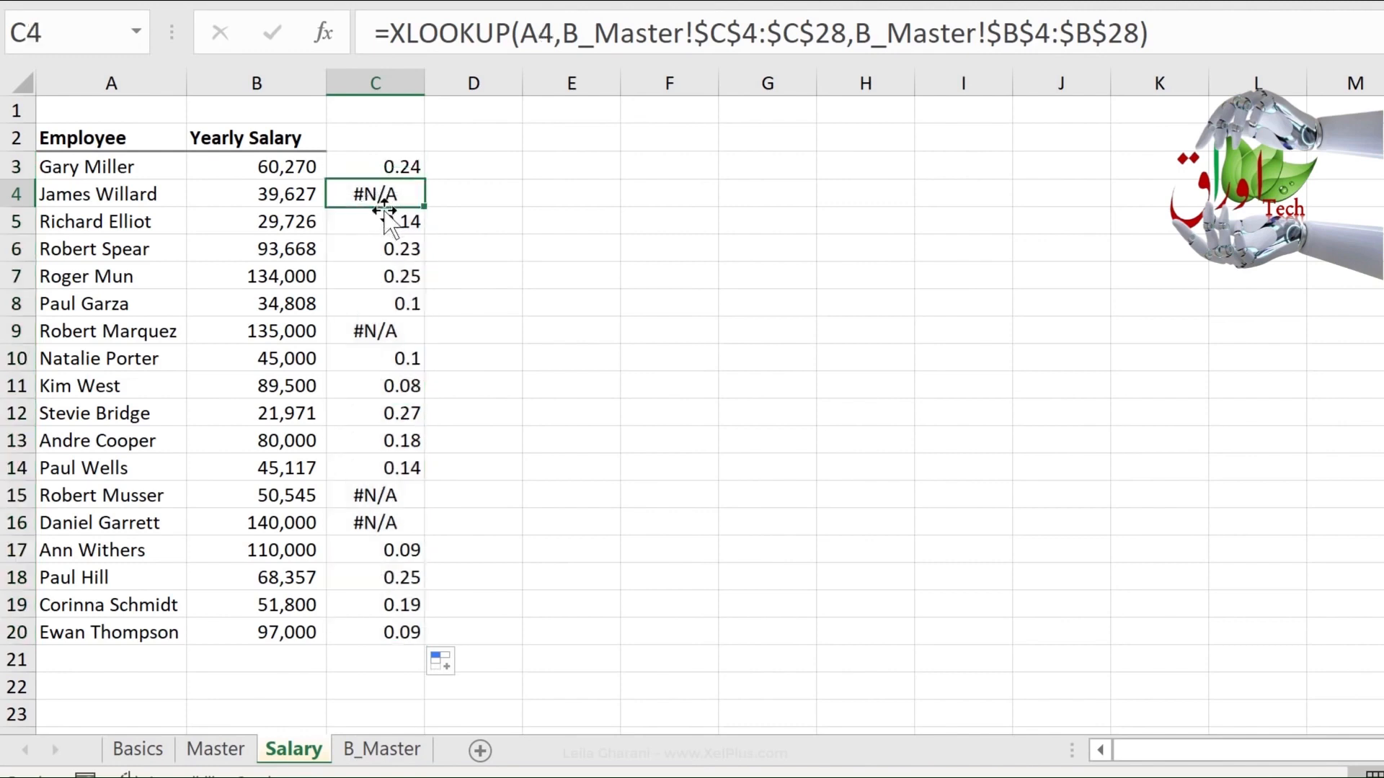
pyautogui.press('Up')
pyautogui.press('Down')
pyautogui.click(156, 197)
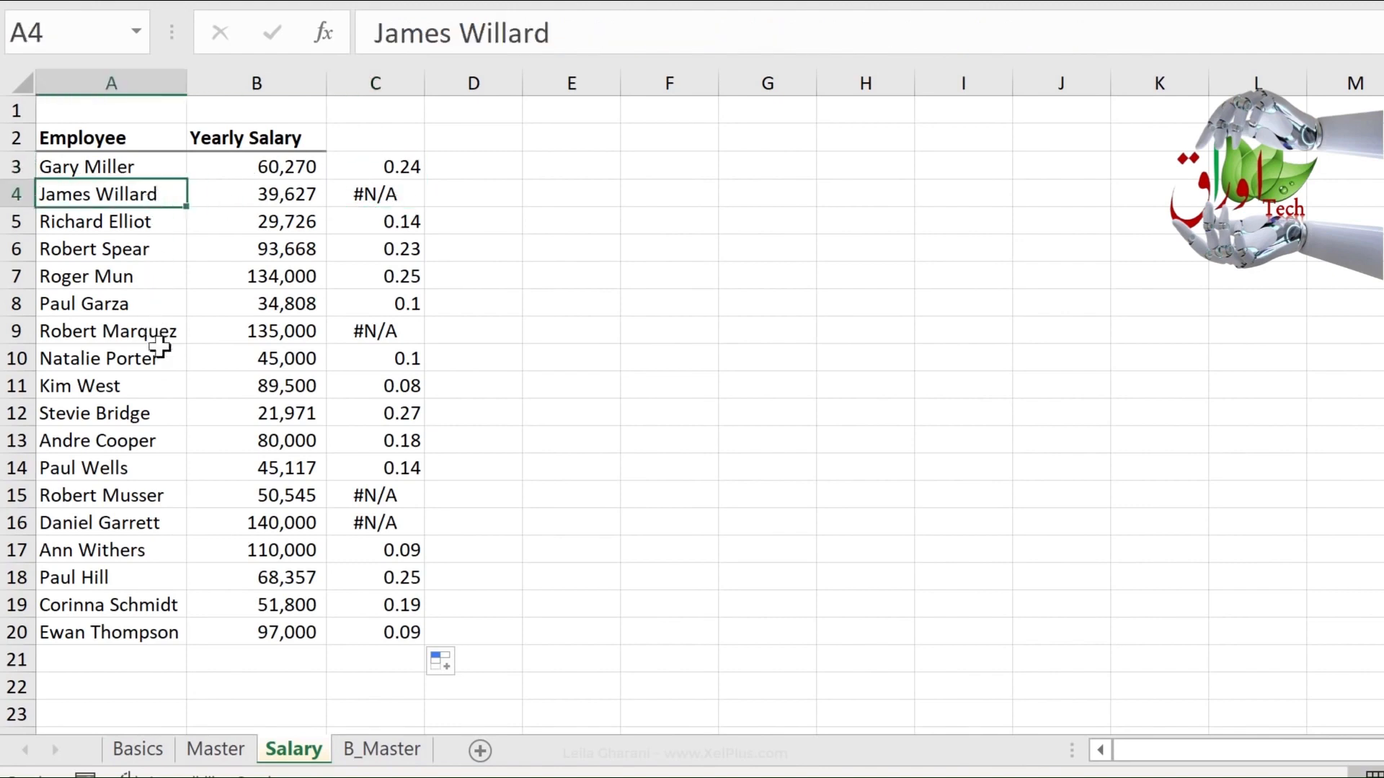
pyautogui.click(393, 750)
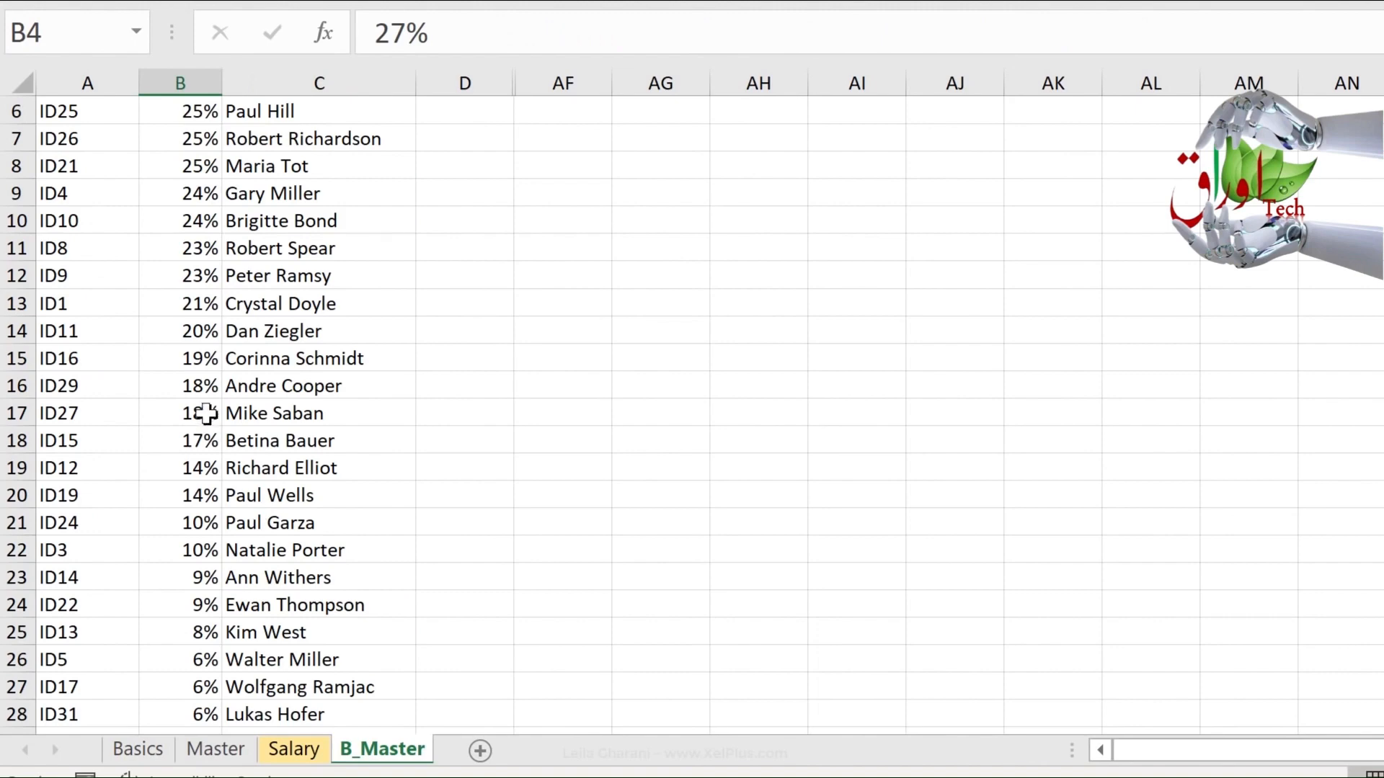
pyautogui.scroll(2, 207, 412)
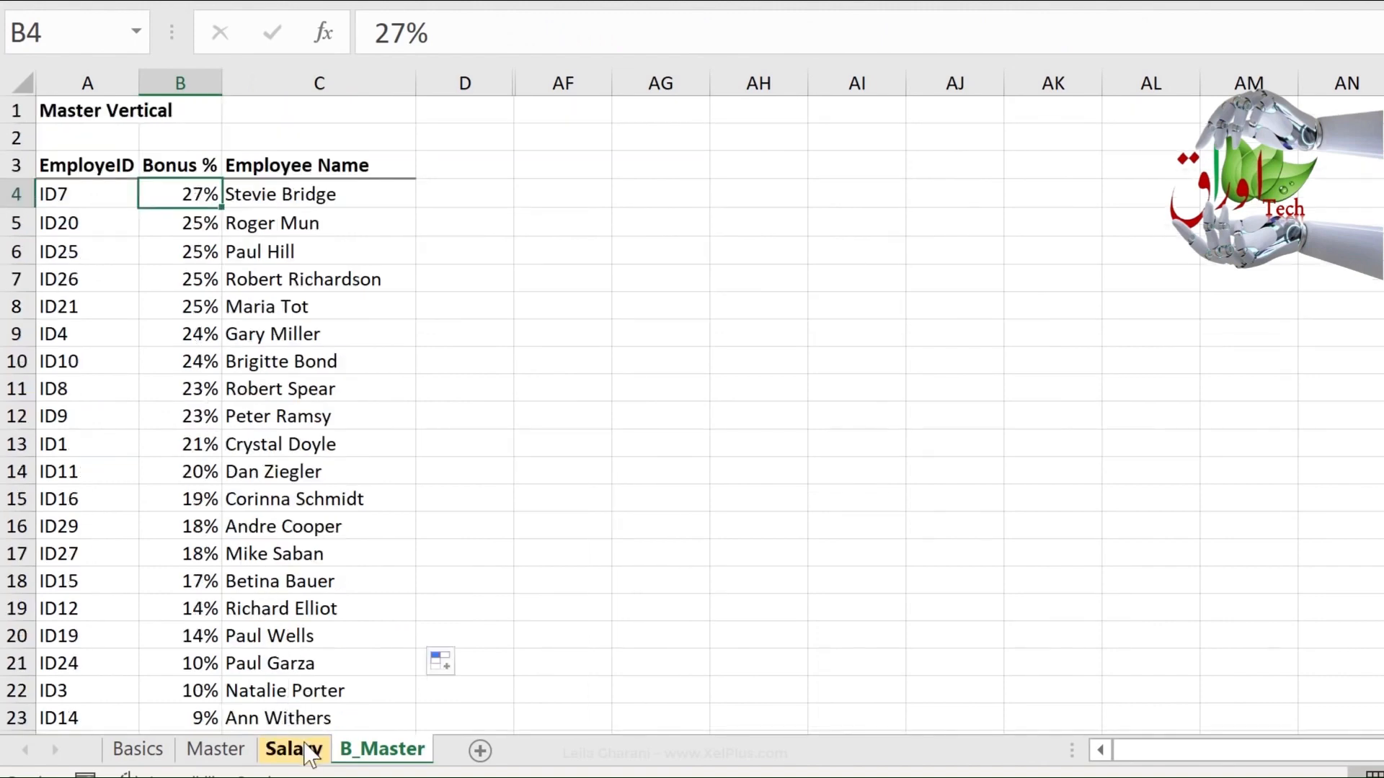
# Step: Add 0 as the if_not_found argument of the XLOOKUP in Salary cell C3 and fill the formula down to C20
pyautogui.click(303, 750)
pyautogui.click(355, 167)
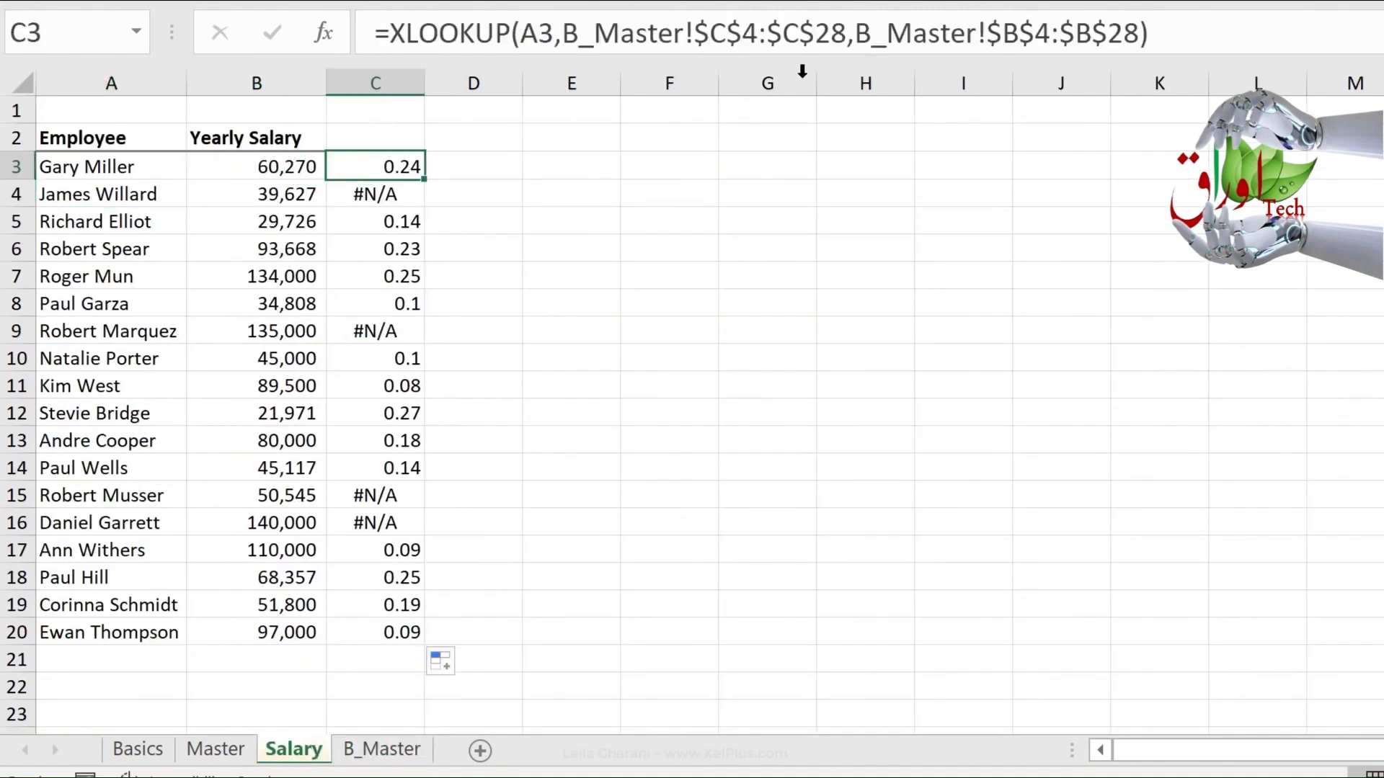
pyautogui.click(1138, 29)
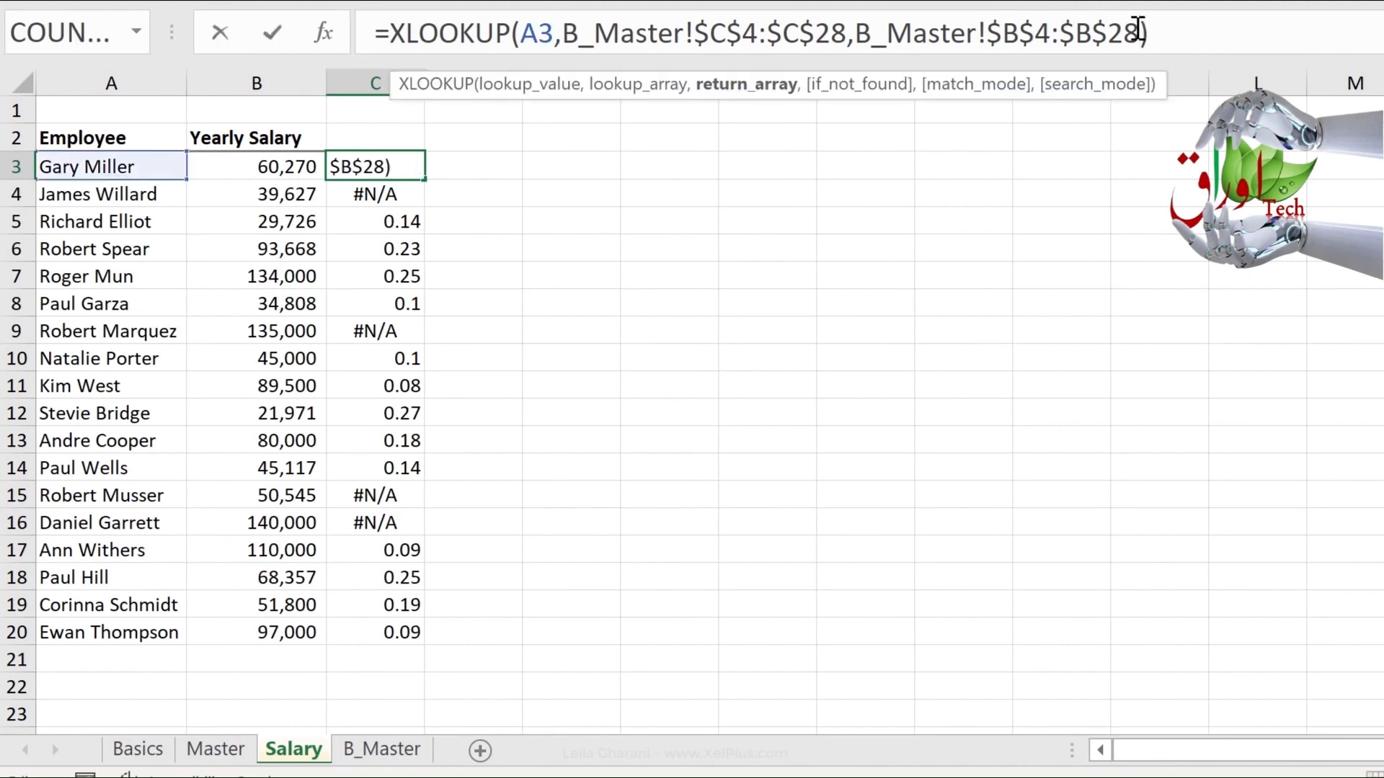
pyautogui.write(',')
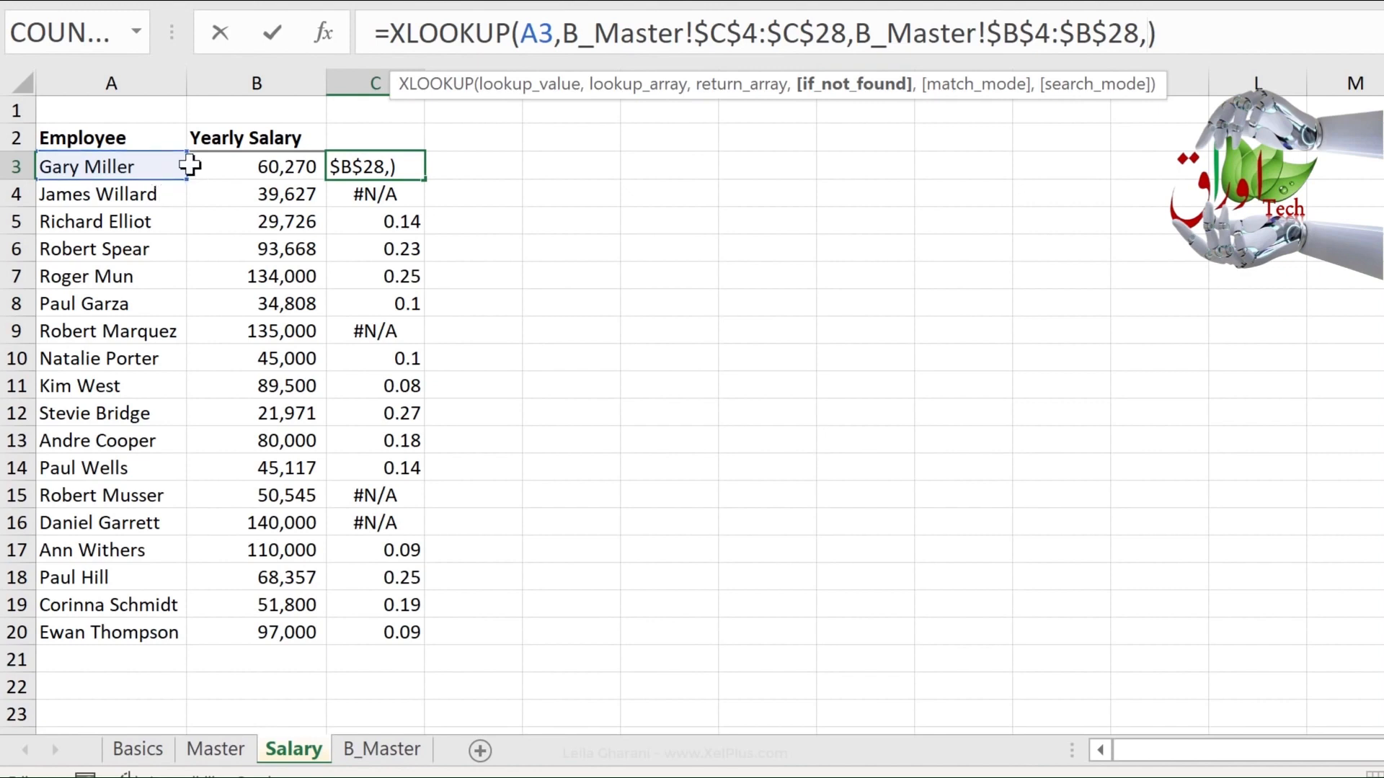
pyautogui.write('0')
pyautogui.hotkey('ctrl', 'Return')
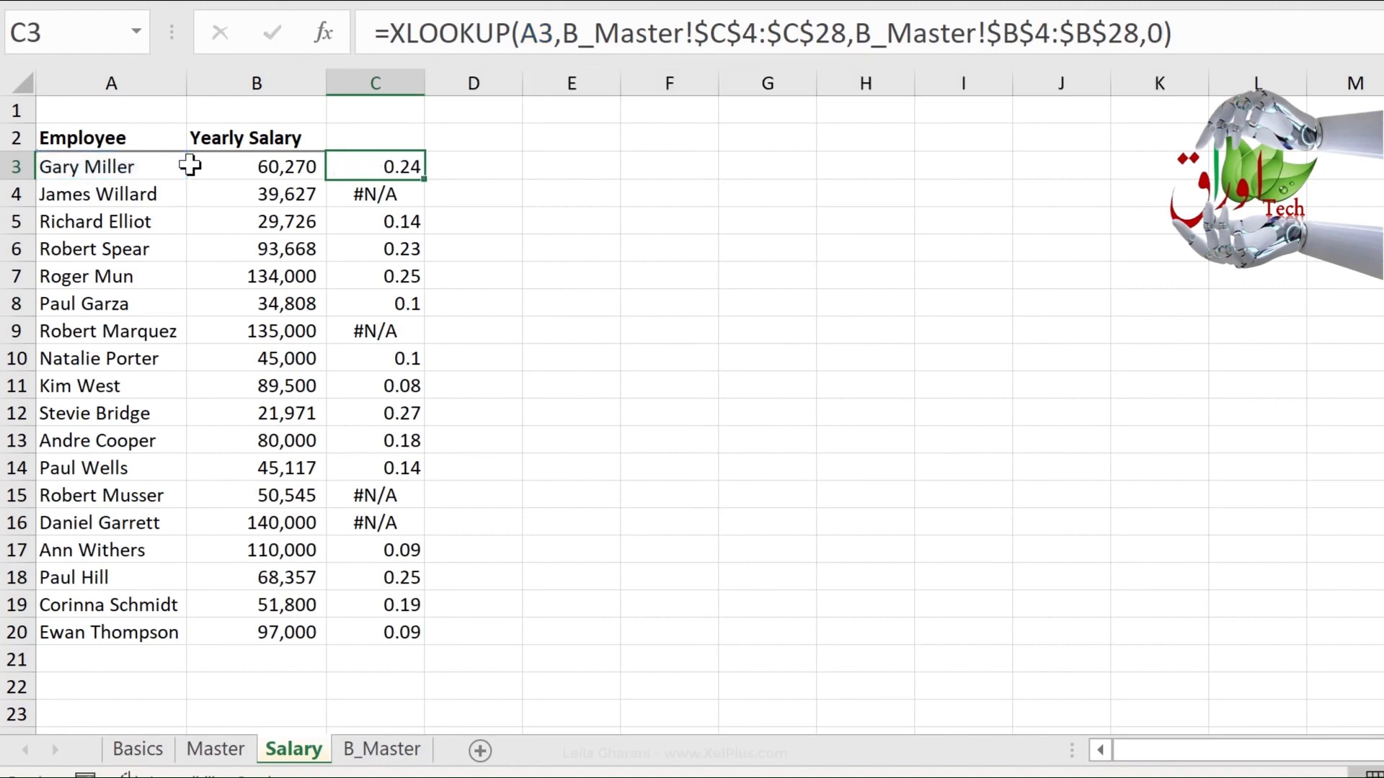
pyautogui.doubleClick(423, 179)
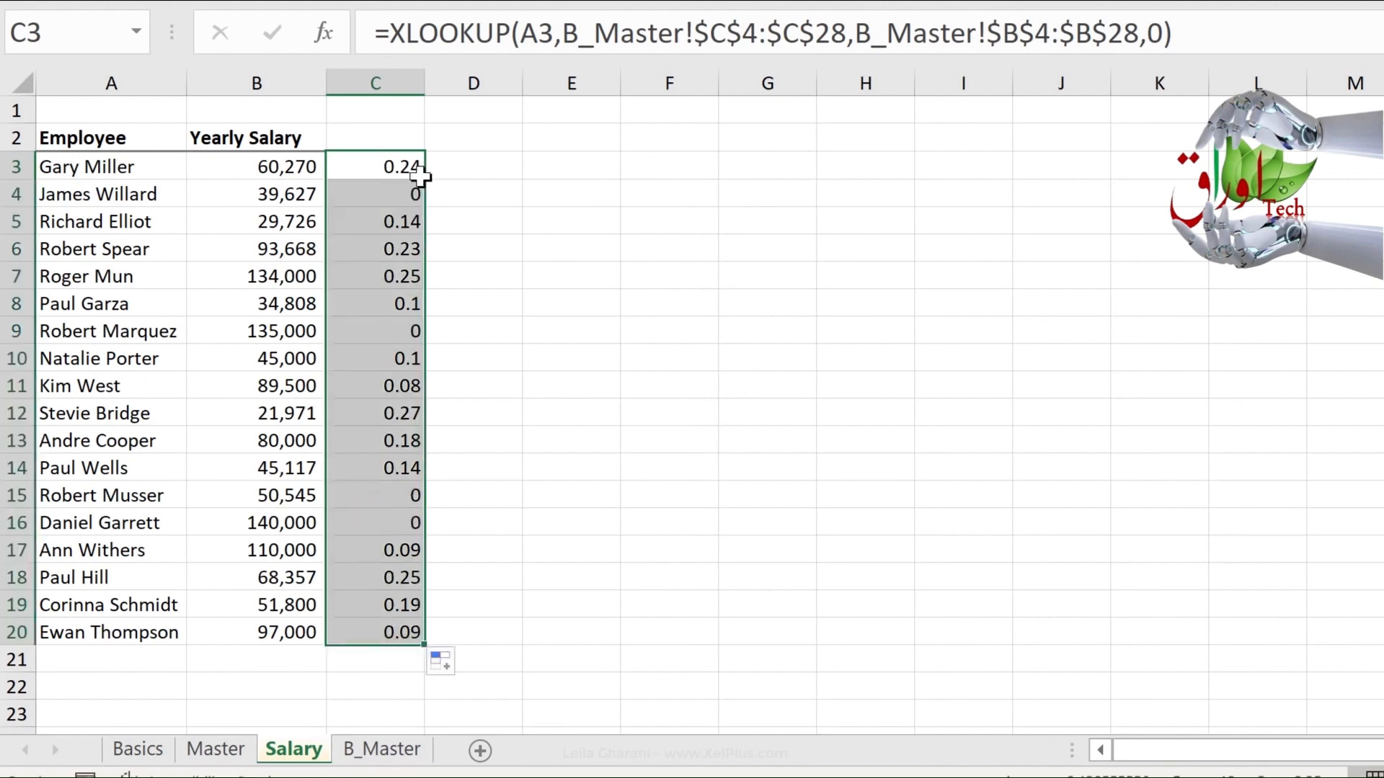
# Step: Multiply the XLOOKUP result in C3 by the yearly salary in B3 and fill the formula down to C20
pyautogui.click(390, 173)
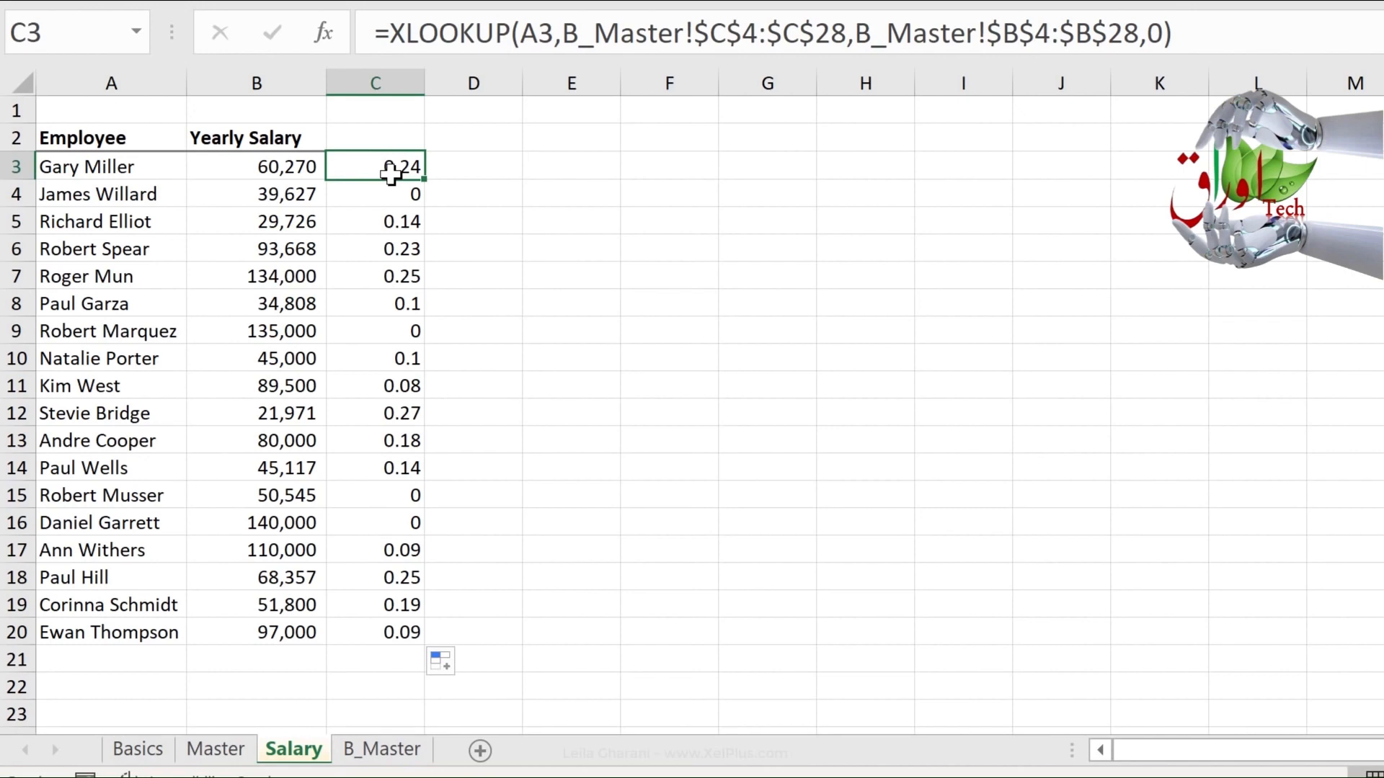
pyautogui.click(1196, 36)
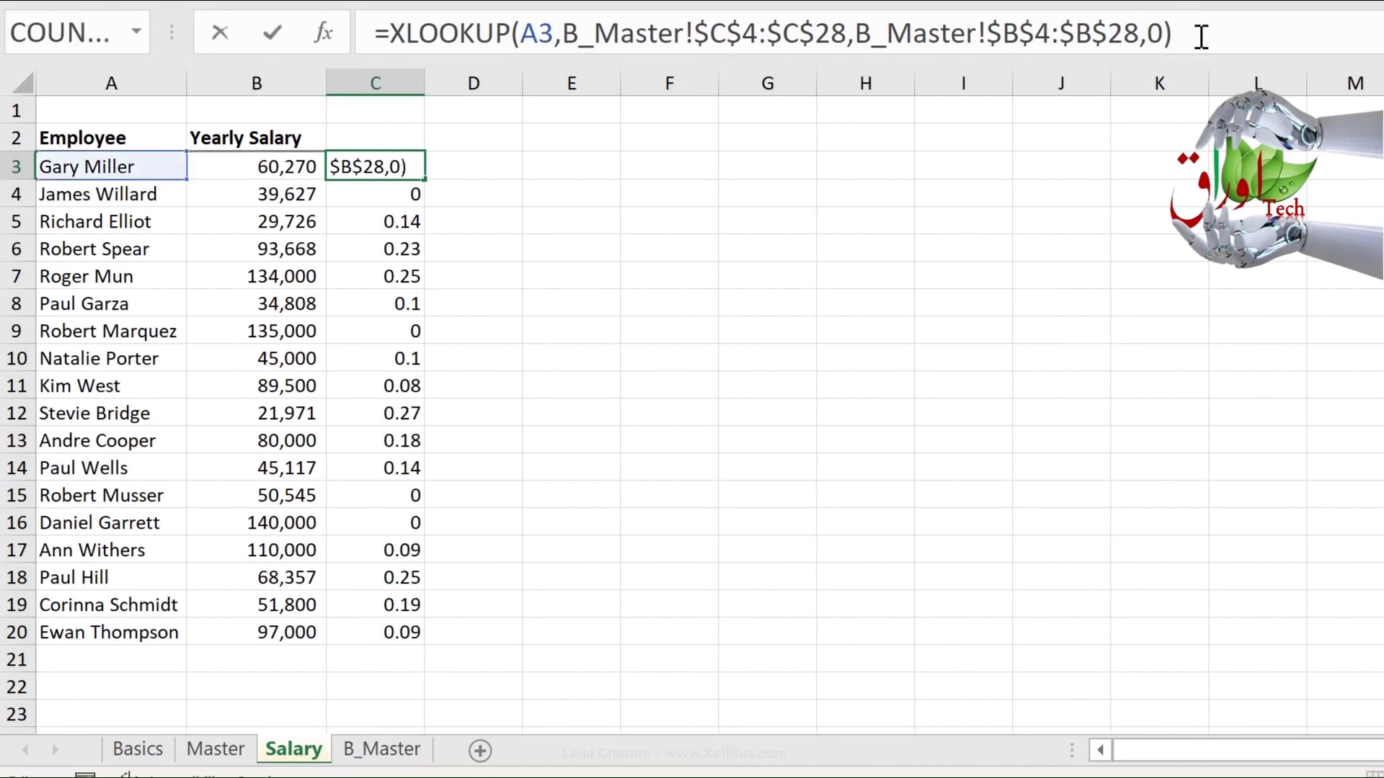
pyautogui.click(298, 168)
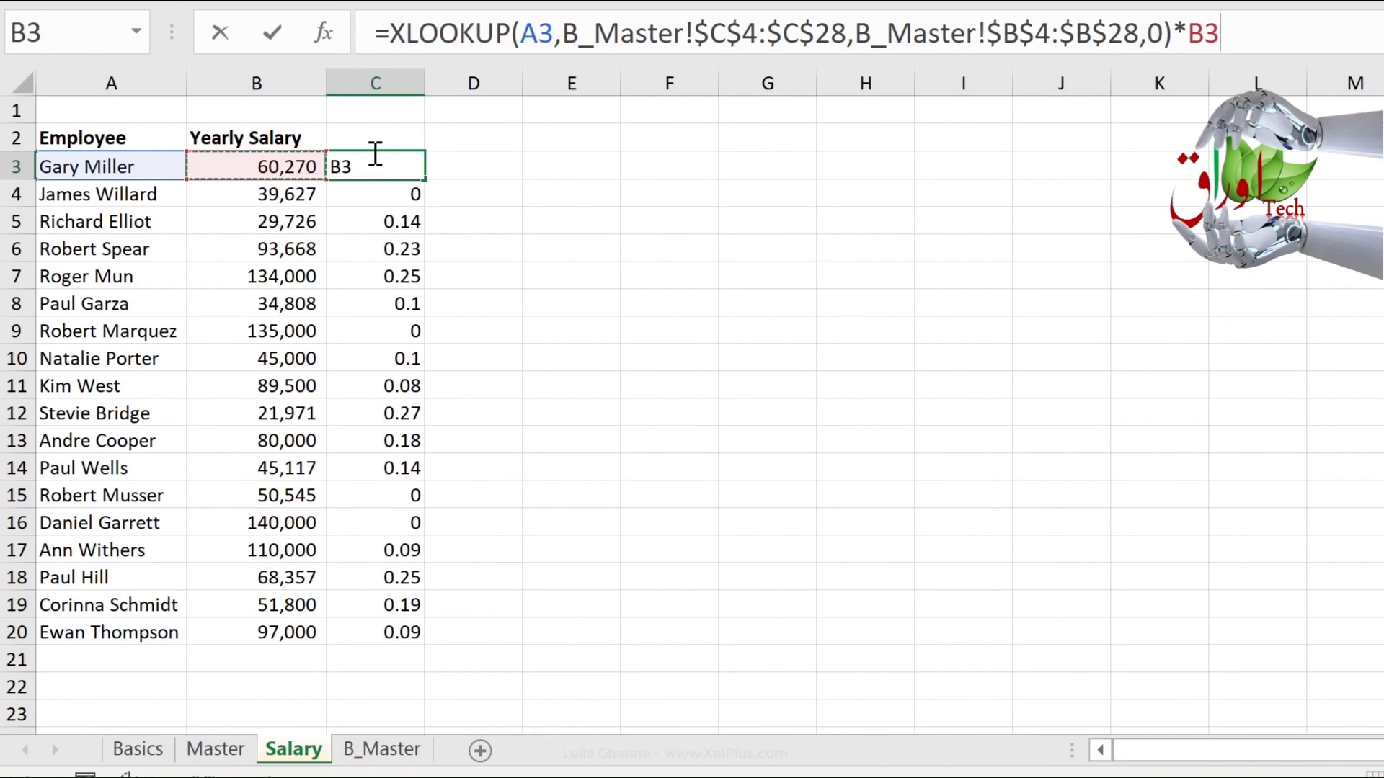
pyautogui.hotkey('ctrl', 'Return')
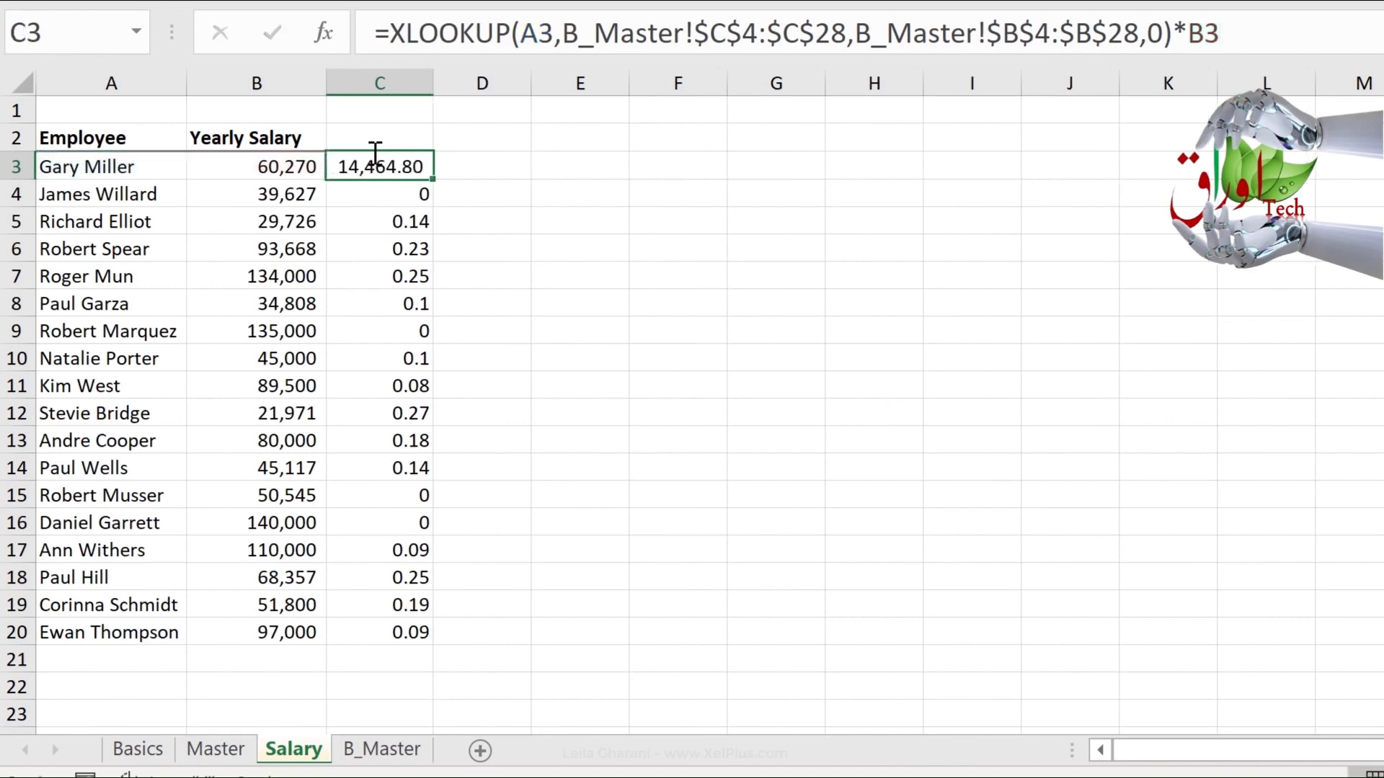
pyautogui.doubleClick(433, 179)
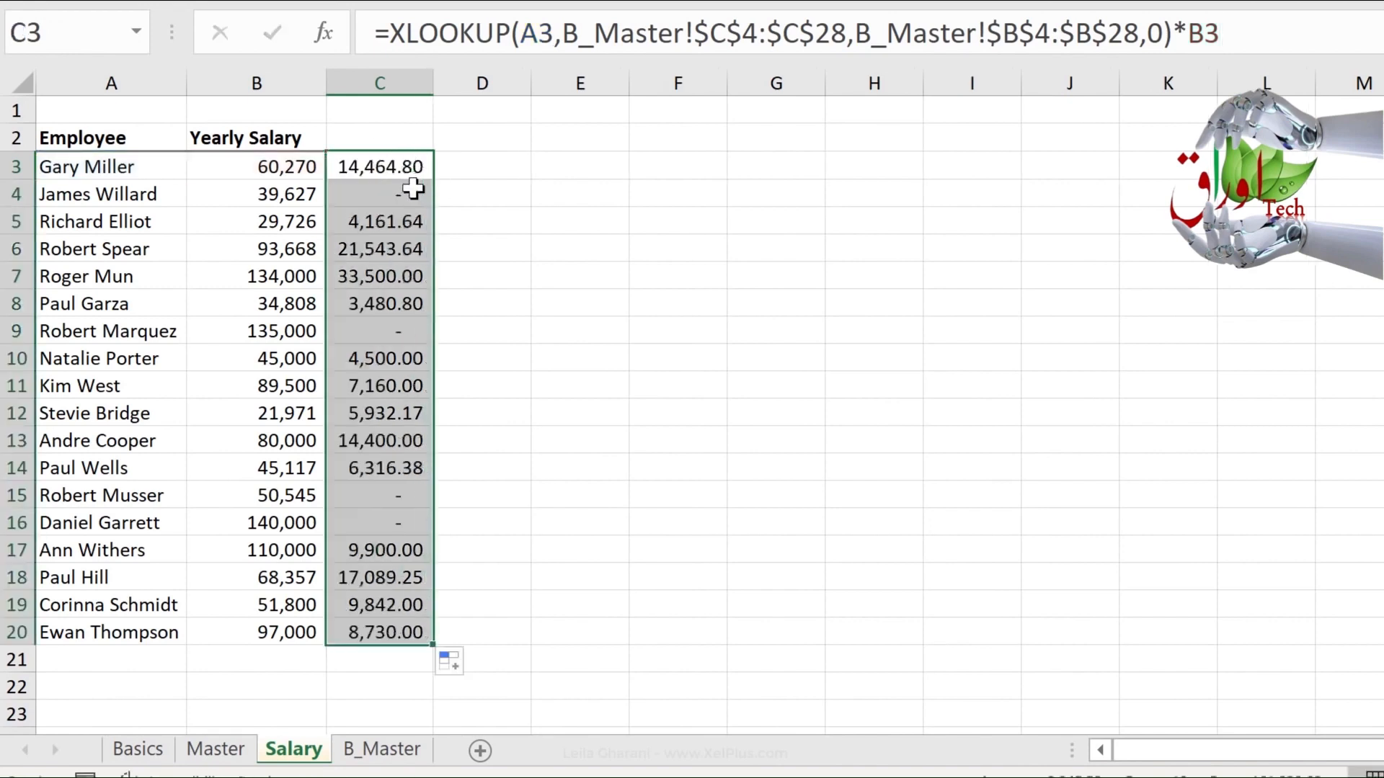
# Step: Enter the header "Max bonus" in C2 and show the bonus amounts in C3:C20 without decimals
pyautogui.click(256, 287)
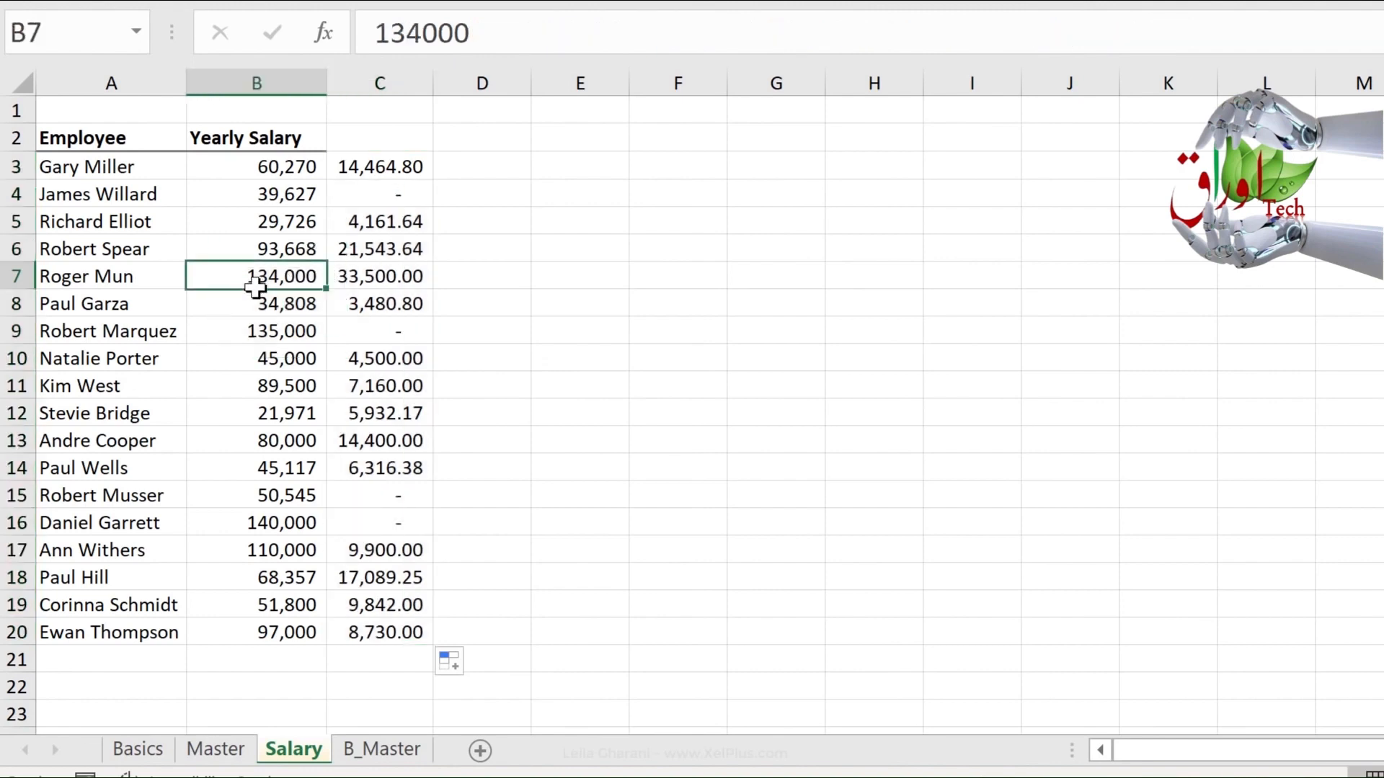
pyautogui.click(369, 171)
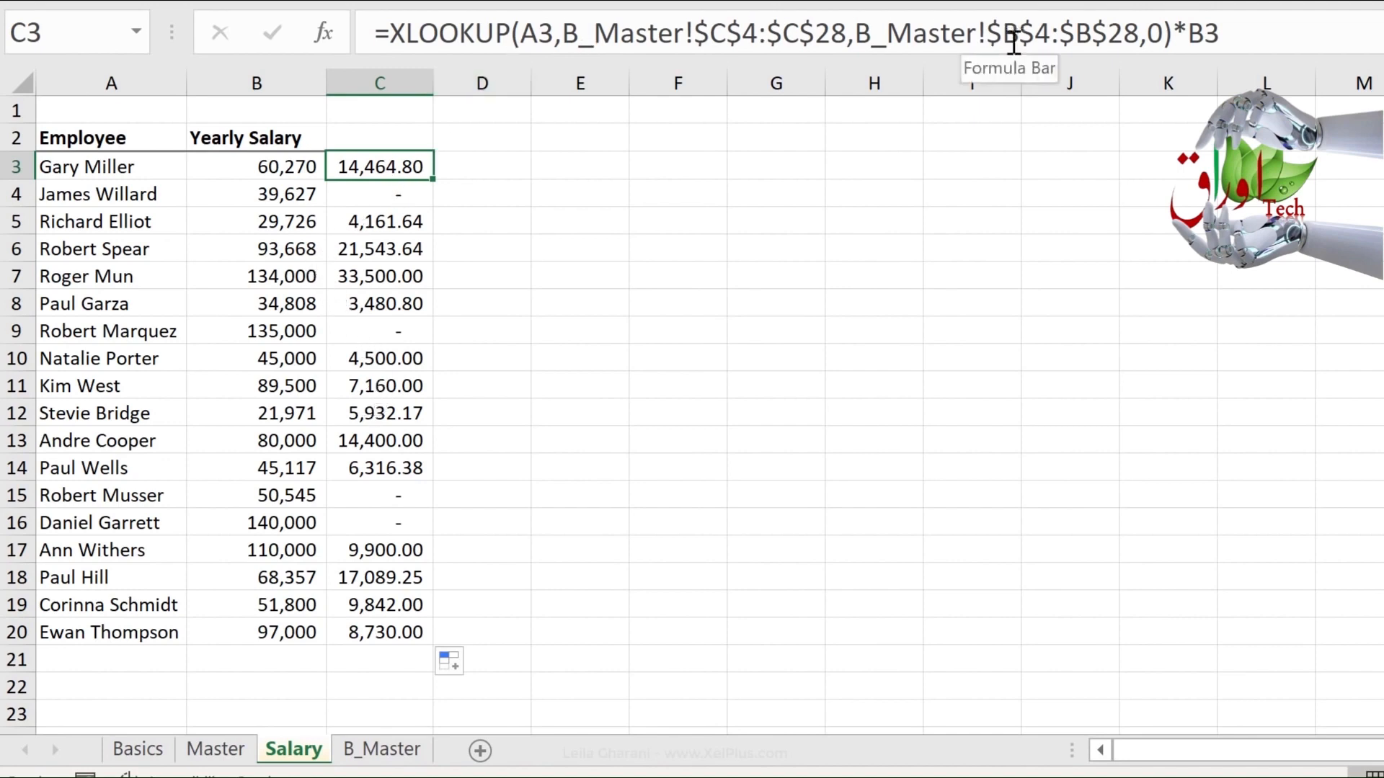
pyautogui.click(383, 136)
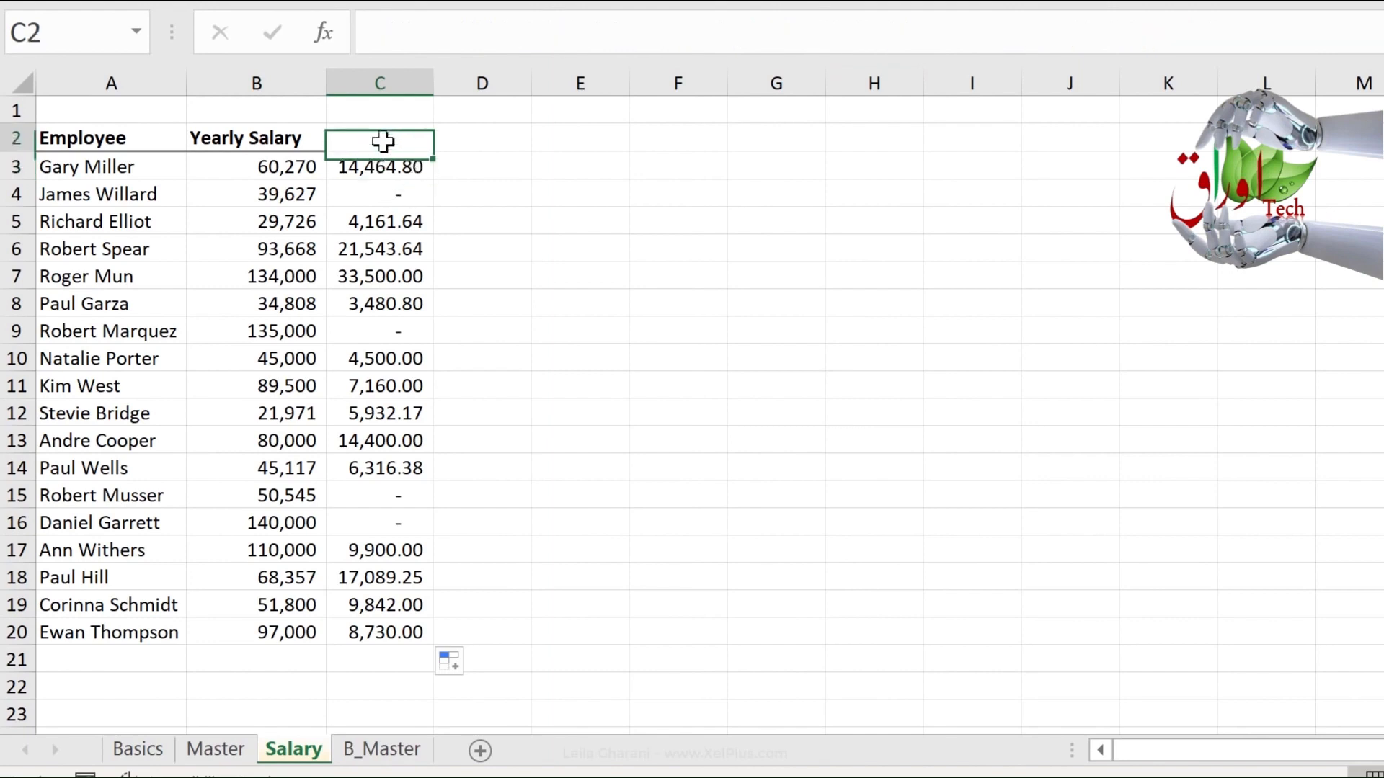
pyautogui.write('Max ')
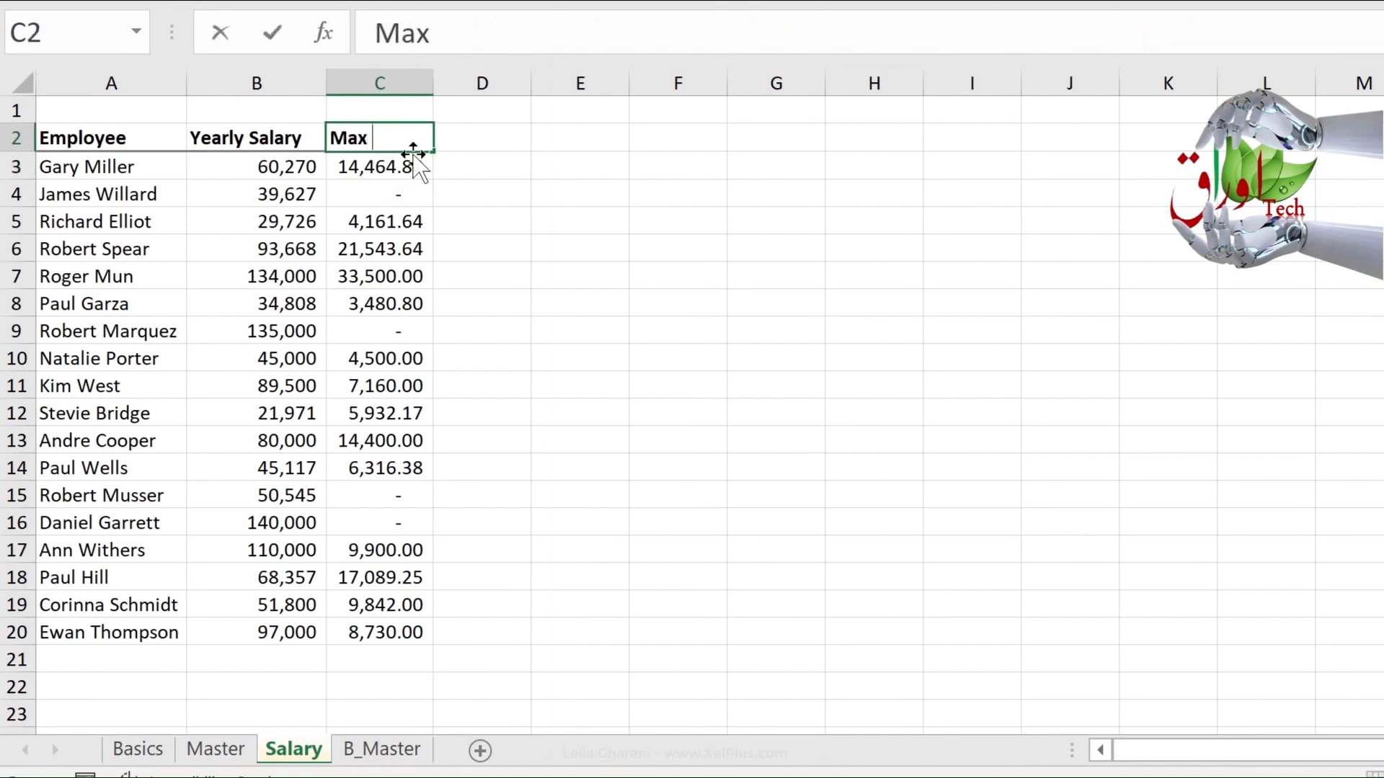
pyautogui.write('bonus')
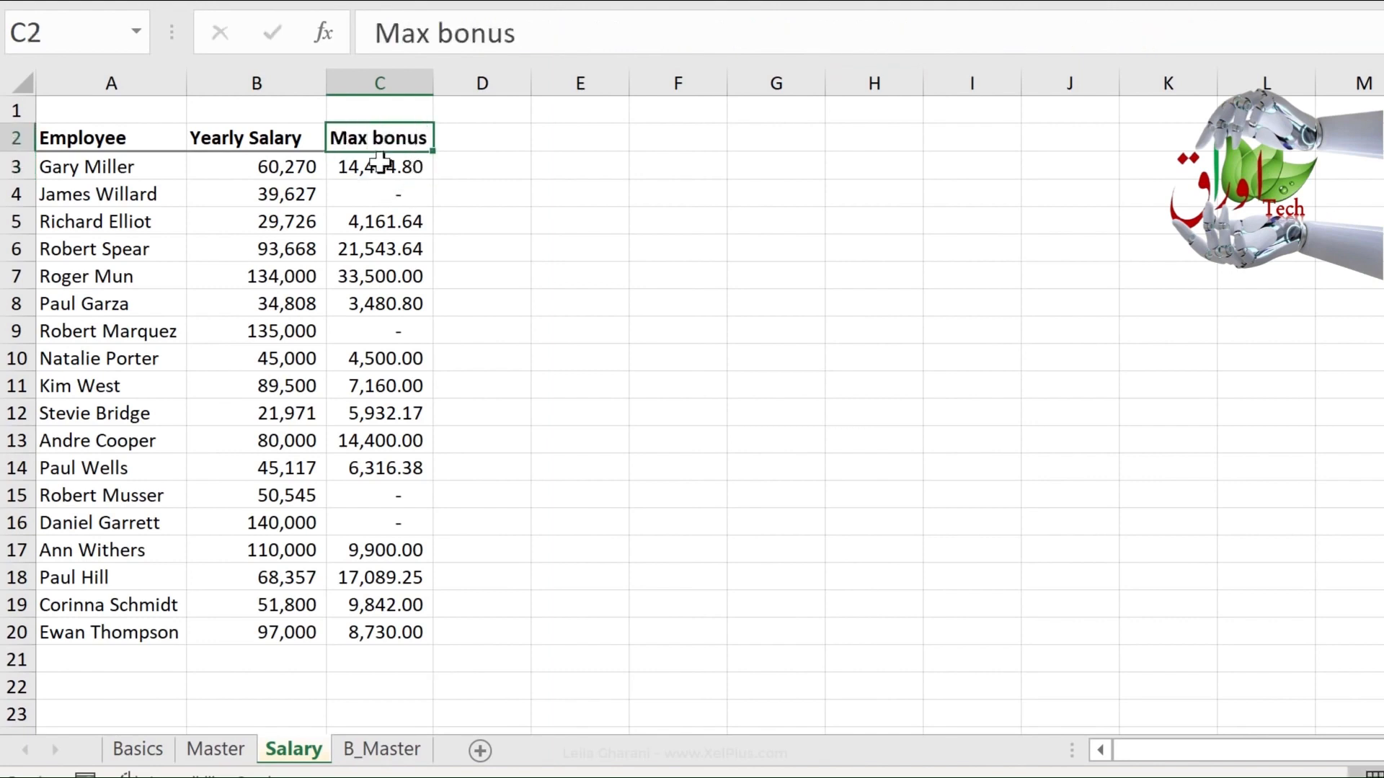
pyautogui.click(379, 165)
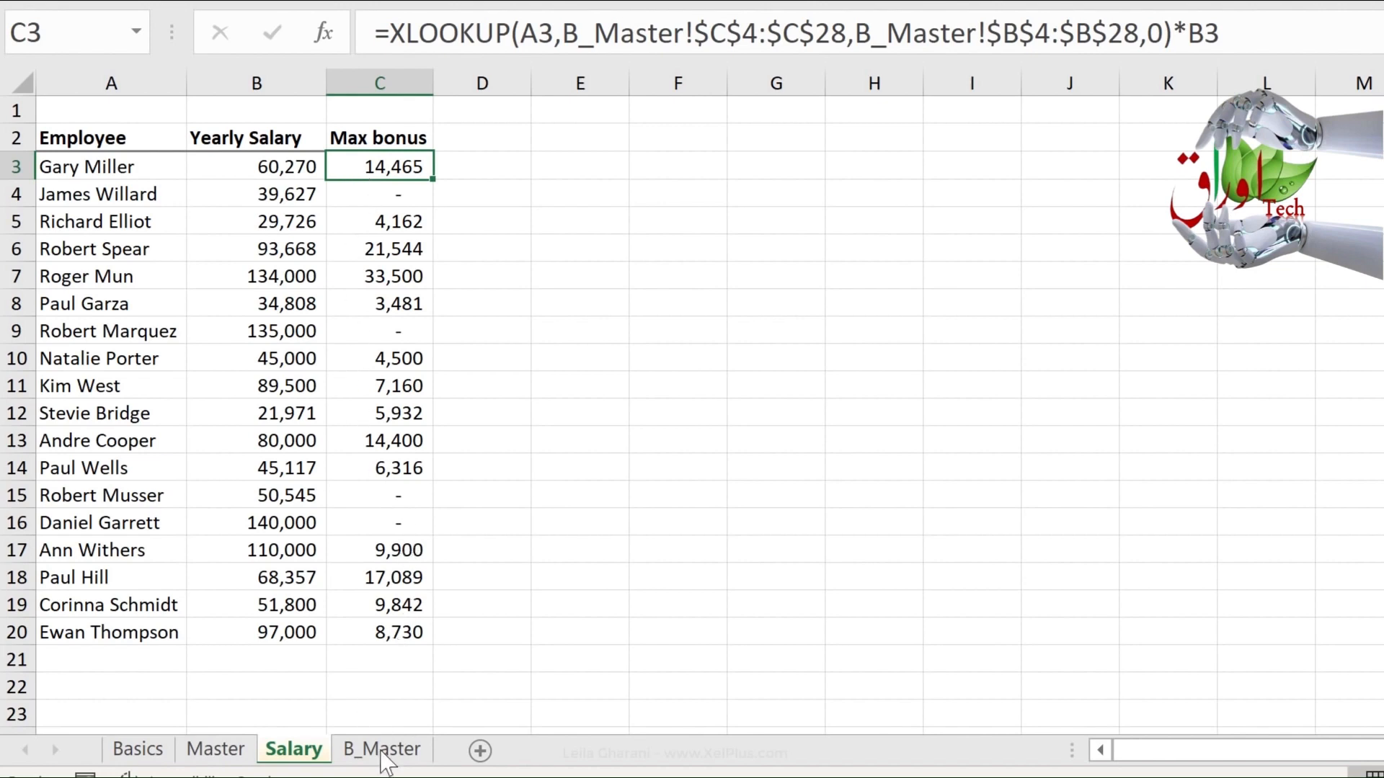
# Step: Check the horizontal master table on B_Master and start an XLOOKUP in Salary cell D3 with A3 as the lookup value
pyautogui.click(386, 752)
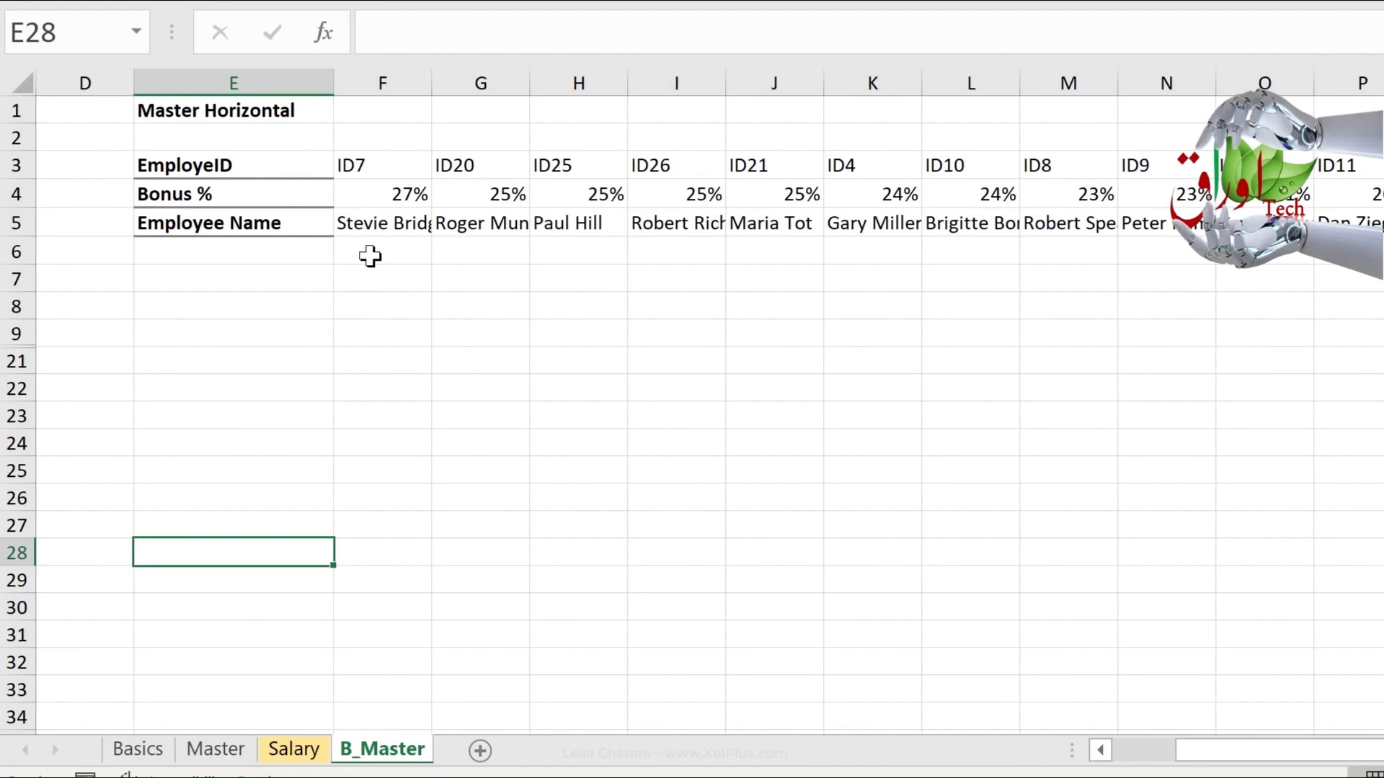
pyautogui.click(310, 752)
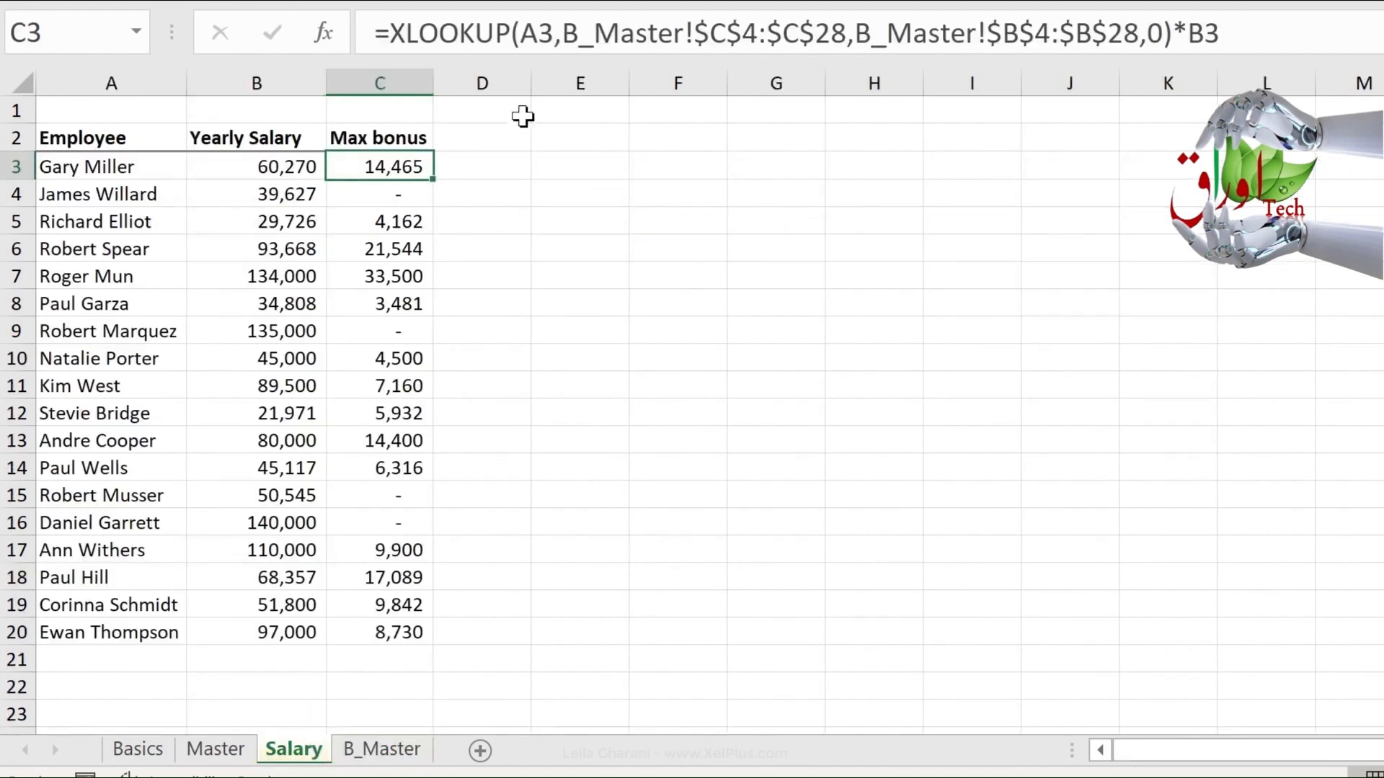
pyautogui.click(494, 170)
pyautogui.write('=xloo')
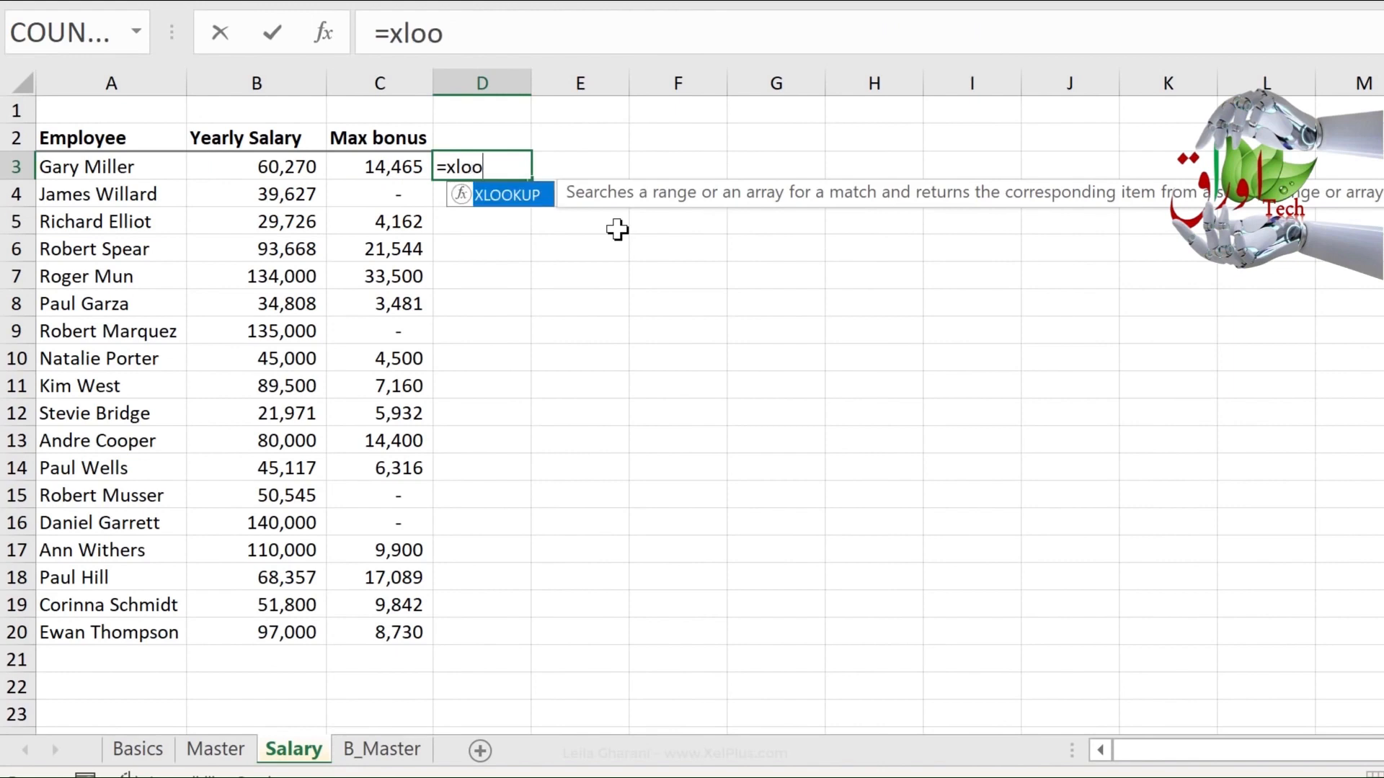
pyautogui.press('Tab')
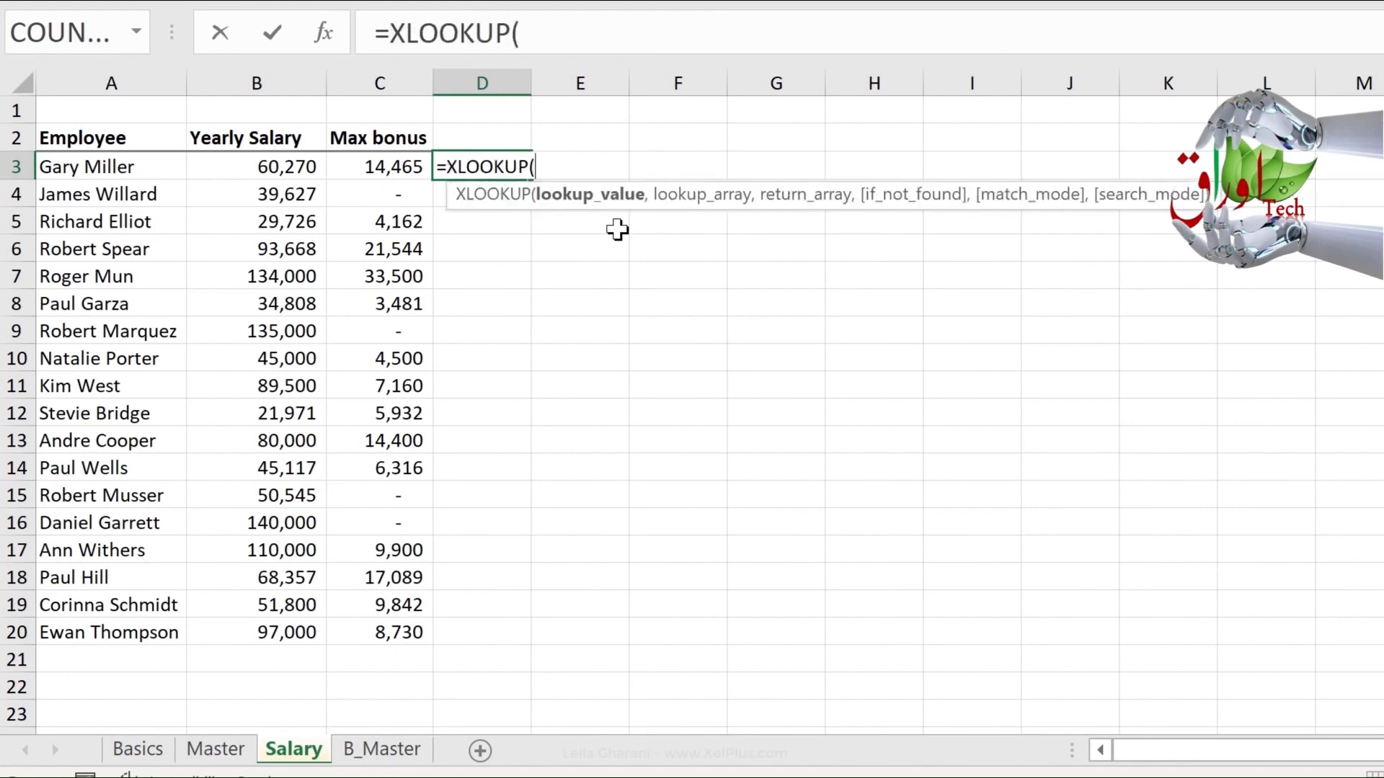
pyautogui.click(131, 173)
pyautogui.write(',')
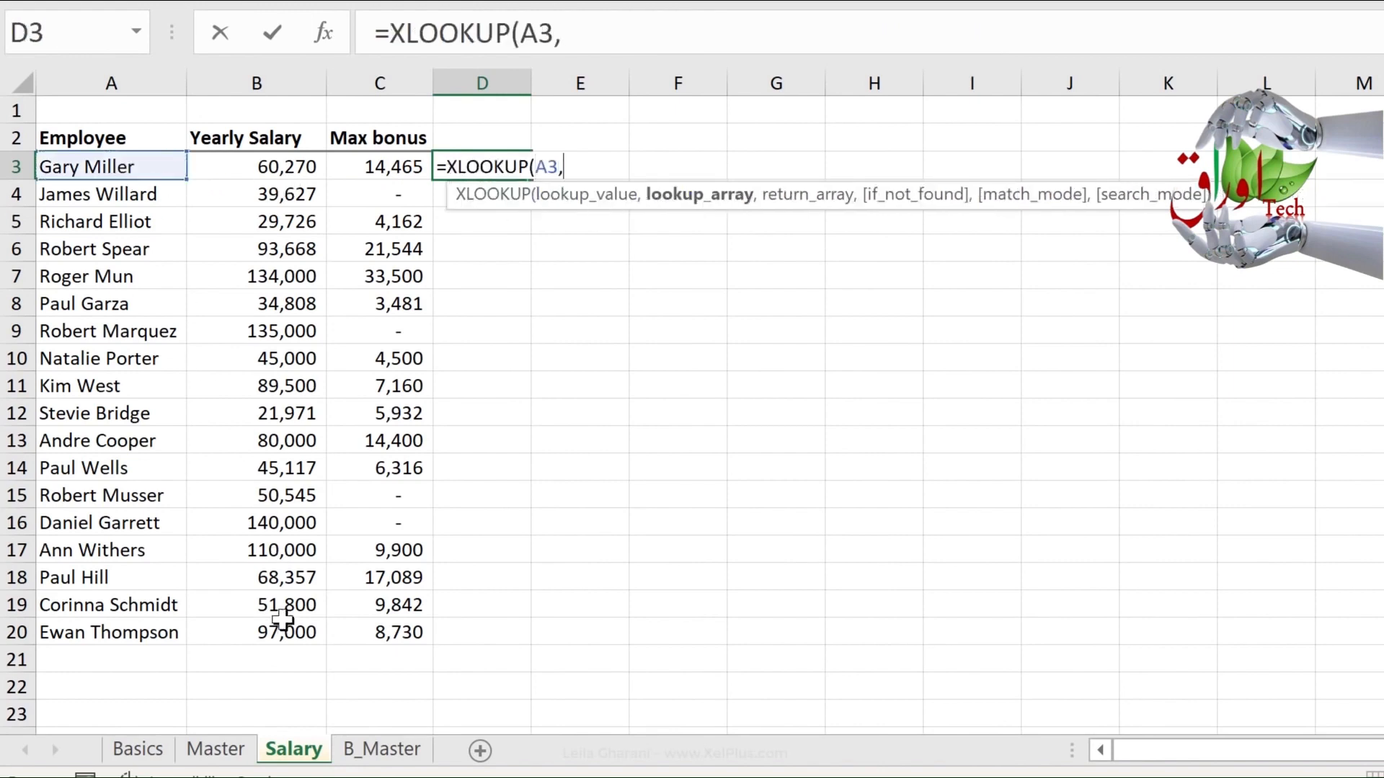
# Step: Set the lookup array to the horizontal employee names in B_Master!$F$5:$AD$5 as an absolute reference
pyautogui.click(357, 748)
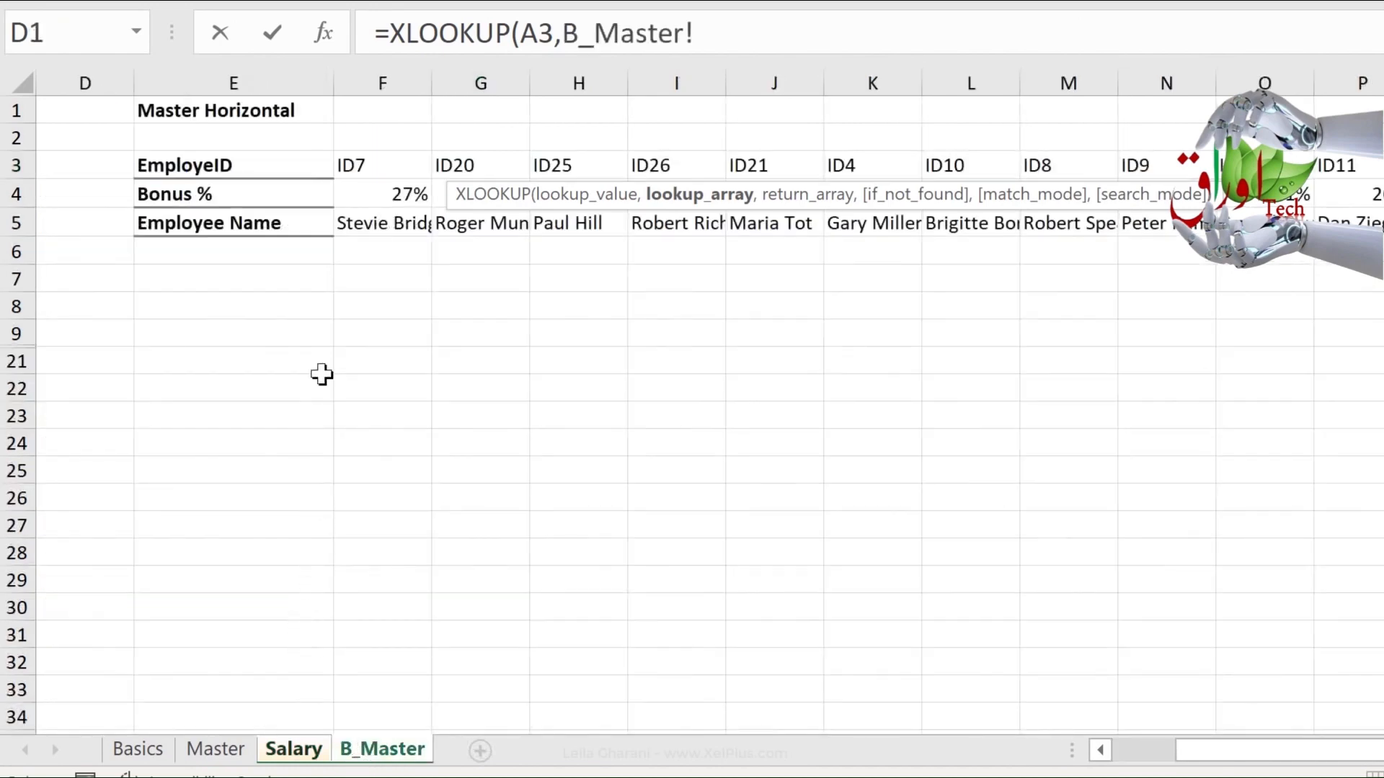
pyautogui.click(388, 228)
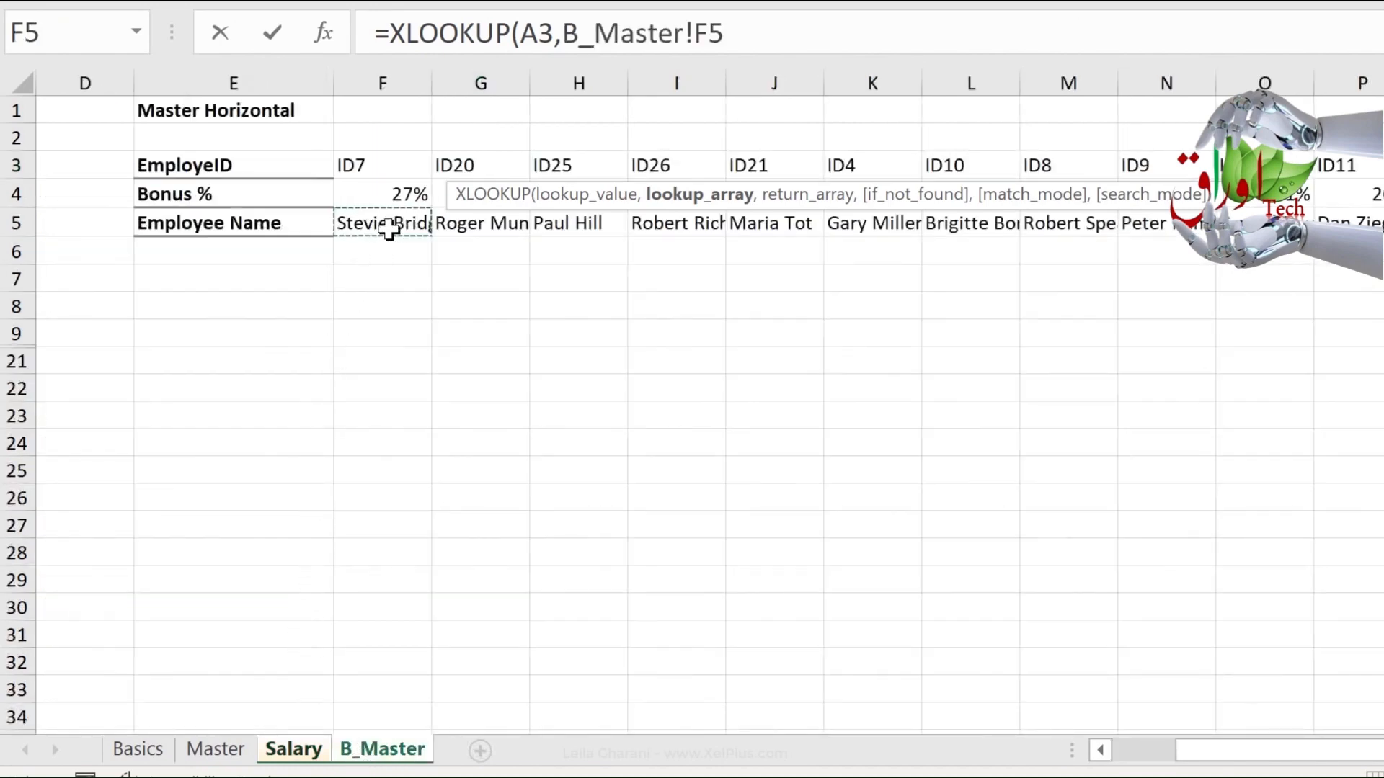
pyautogui.hotkey('ctrl', 'shift', 'Right')
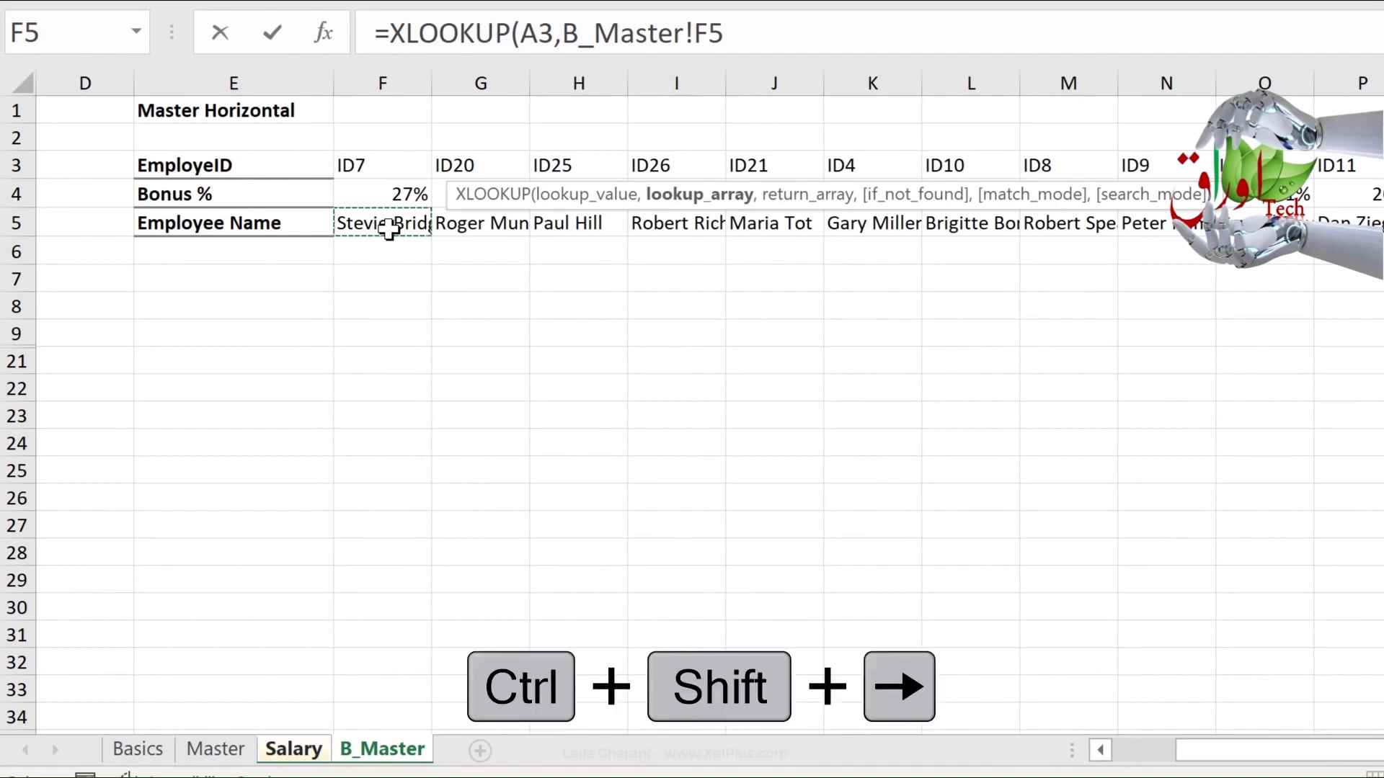
pyautogui.hotkey('ctrl', 'shift', 'Right')
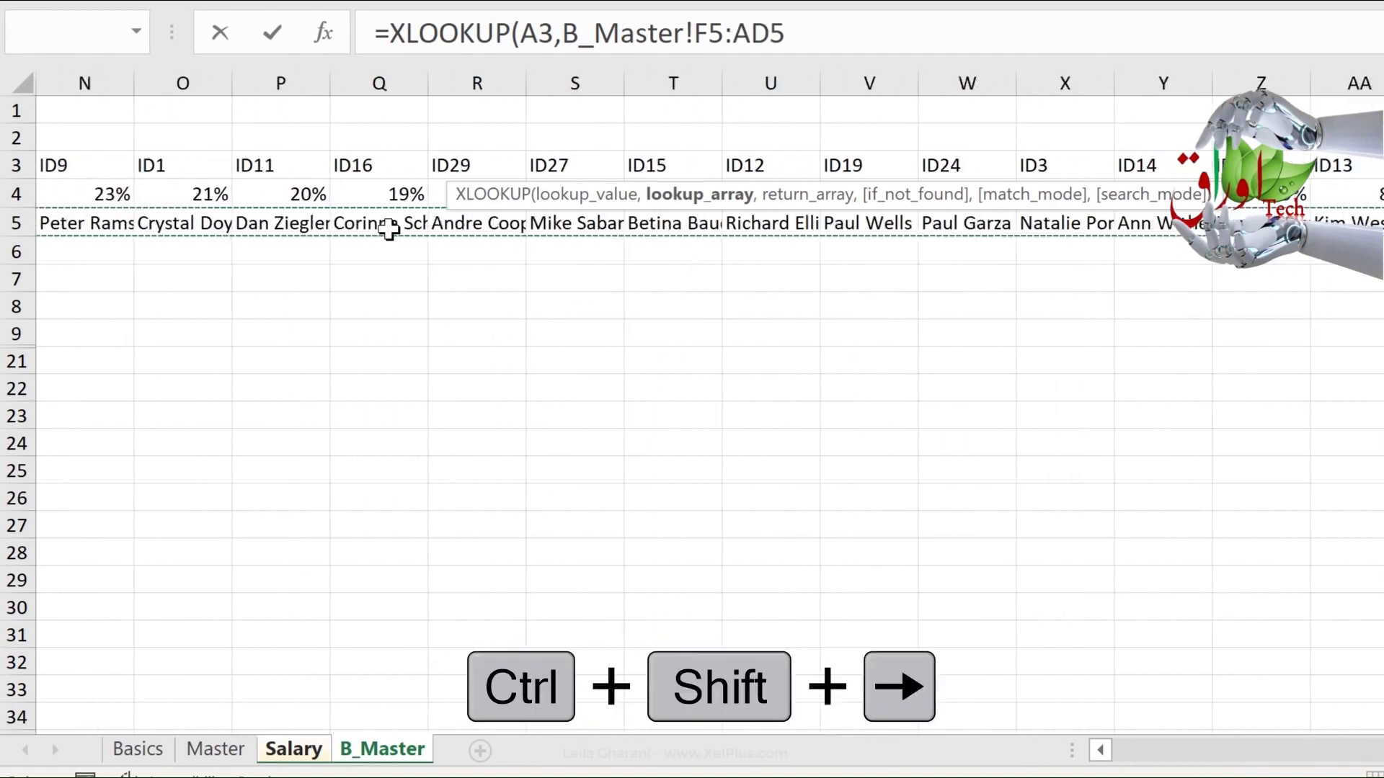
pyautogui.press('F4')
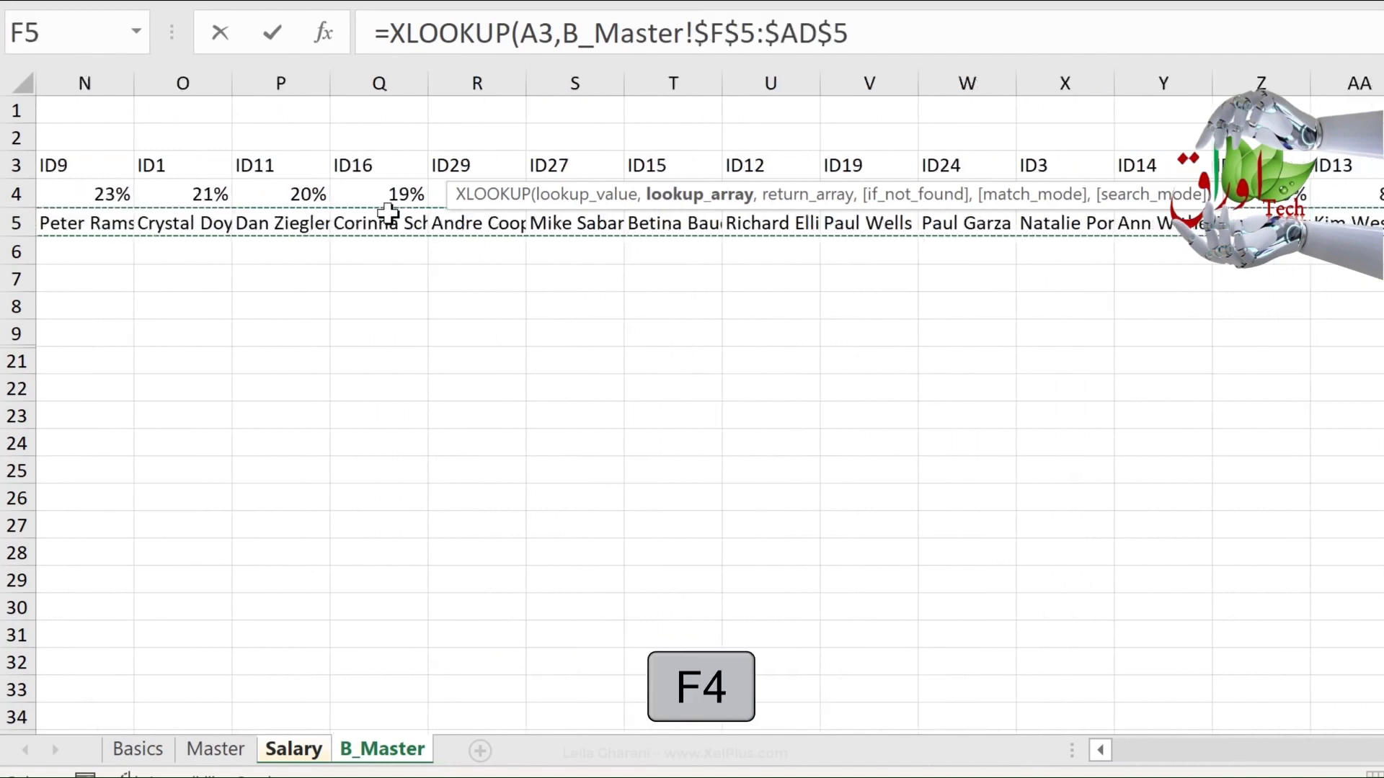
# Step: Set the return array to the horizontal bonus percentages in B_Master!$F$4:$AD$4 as an absolute reference and complete the formula
pyautogui.write(',B_Master!AD4')
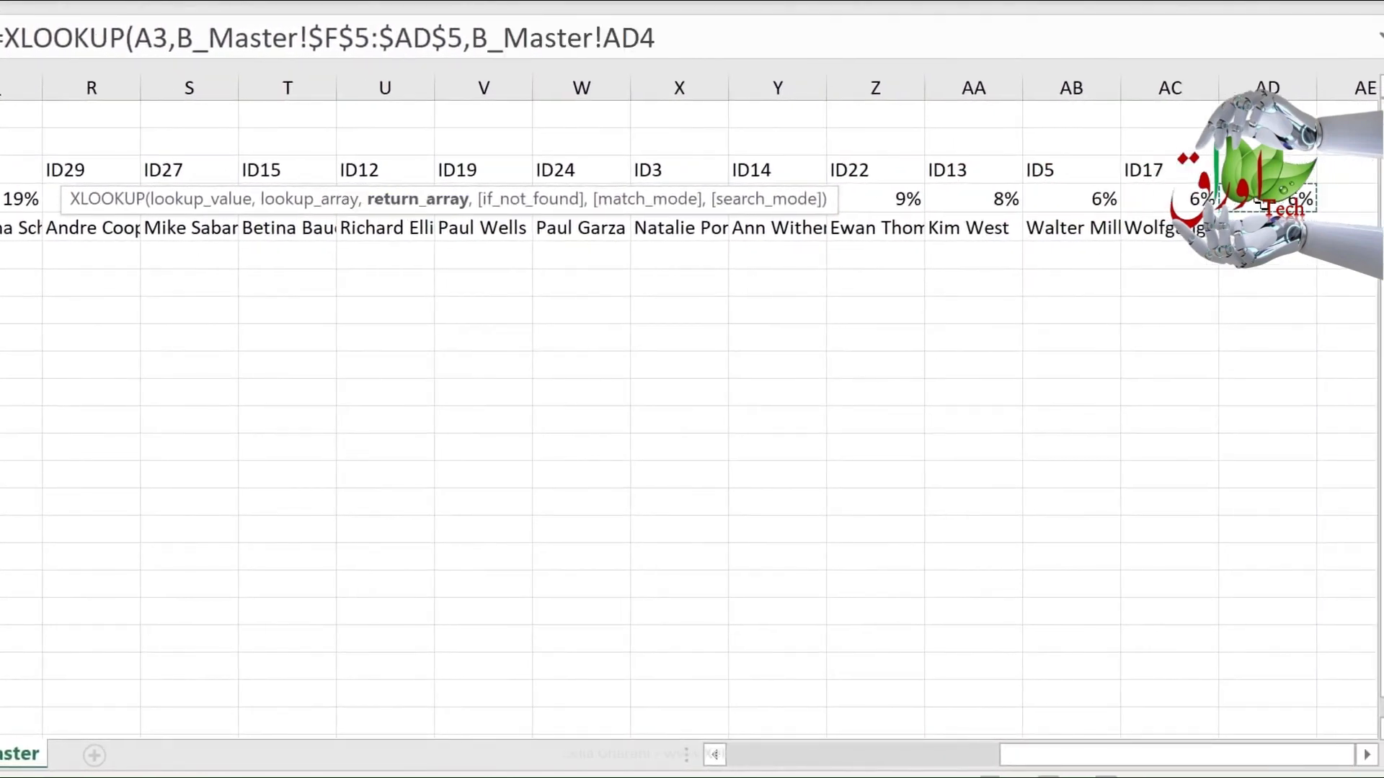
pyautogui.hotkey('ctrl', 'shift', 'Left')
pyautogui.hotkey('shift', 'Right')
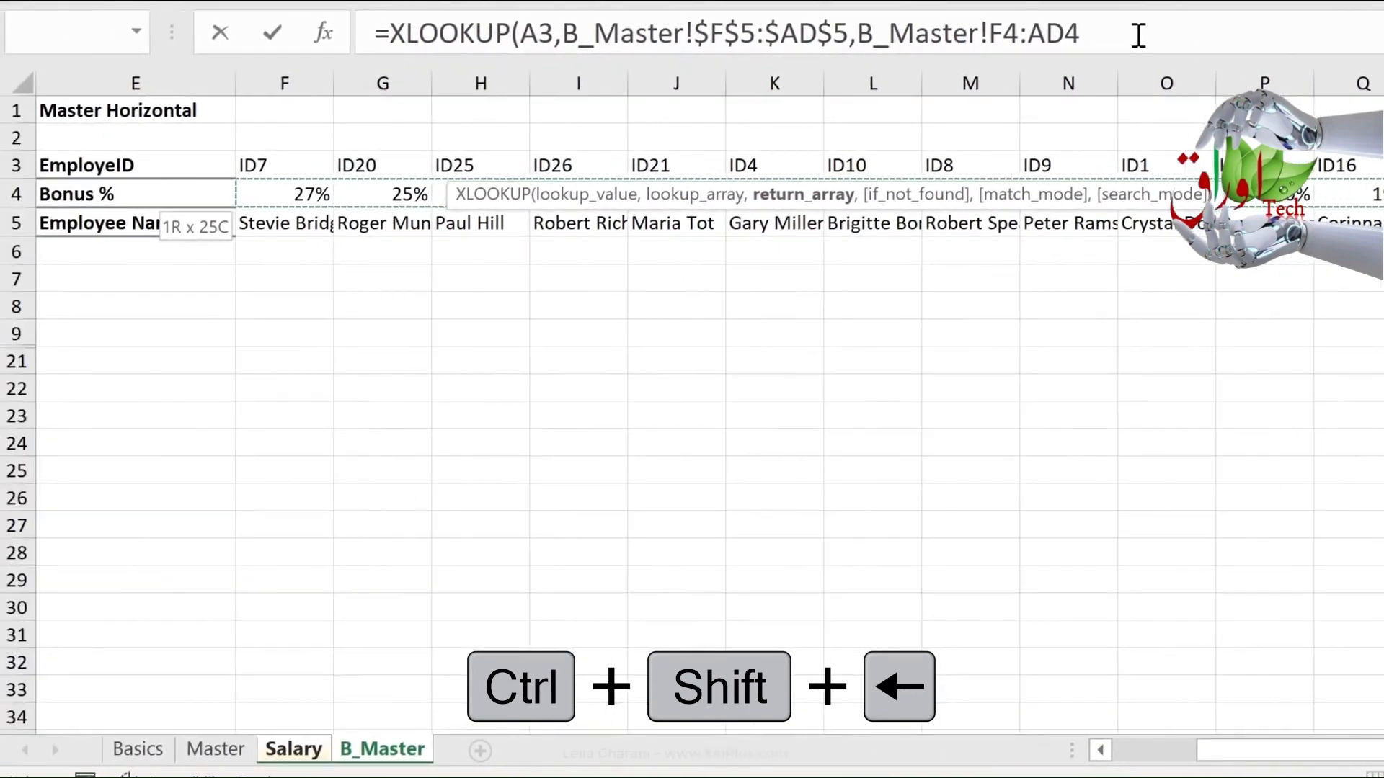
pyautogui.click(752, 39)
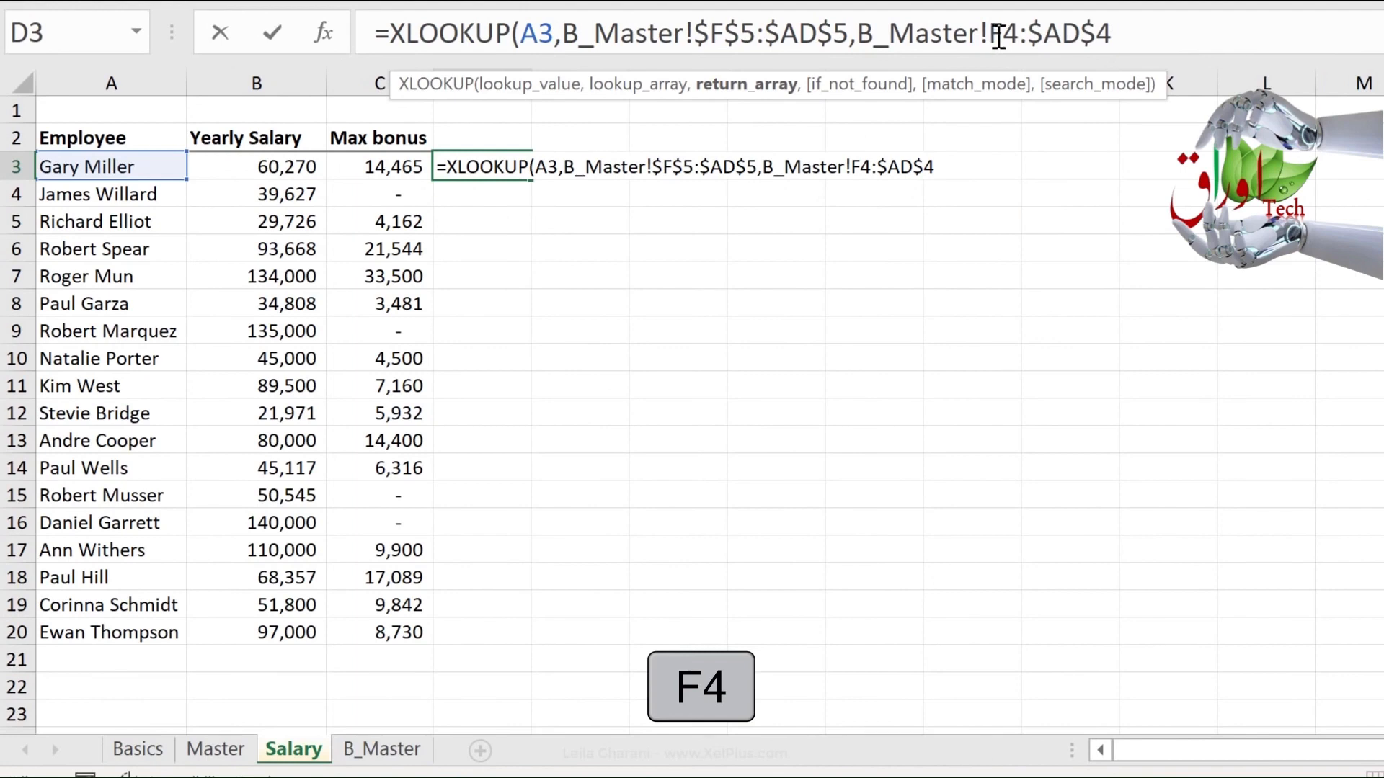
pyautogui.press('F4')
pyautogui.click(1172, 30)
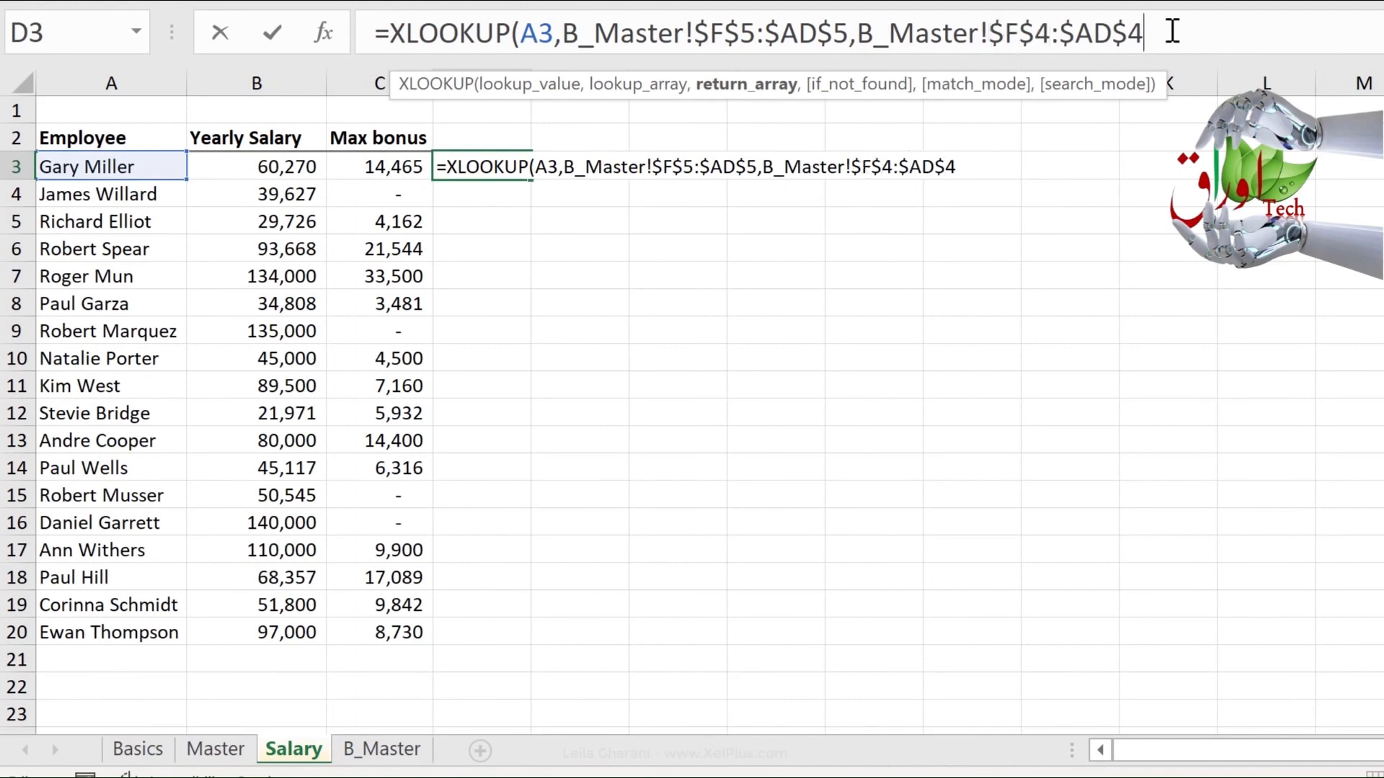
pyautogui.write(')')
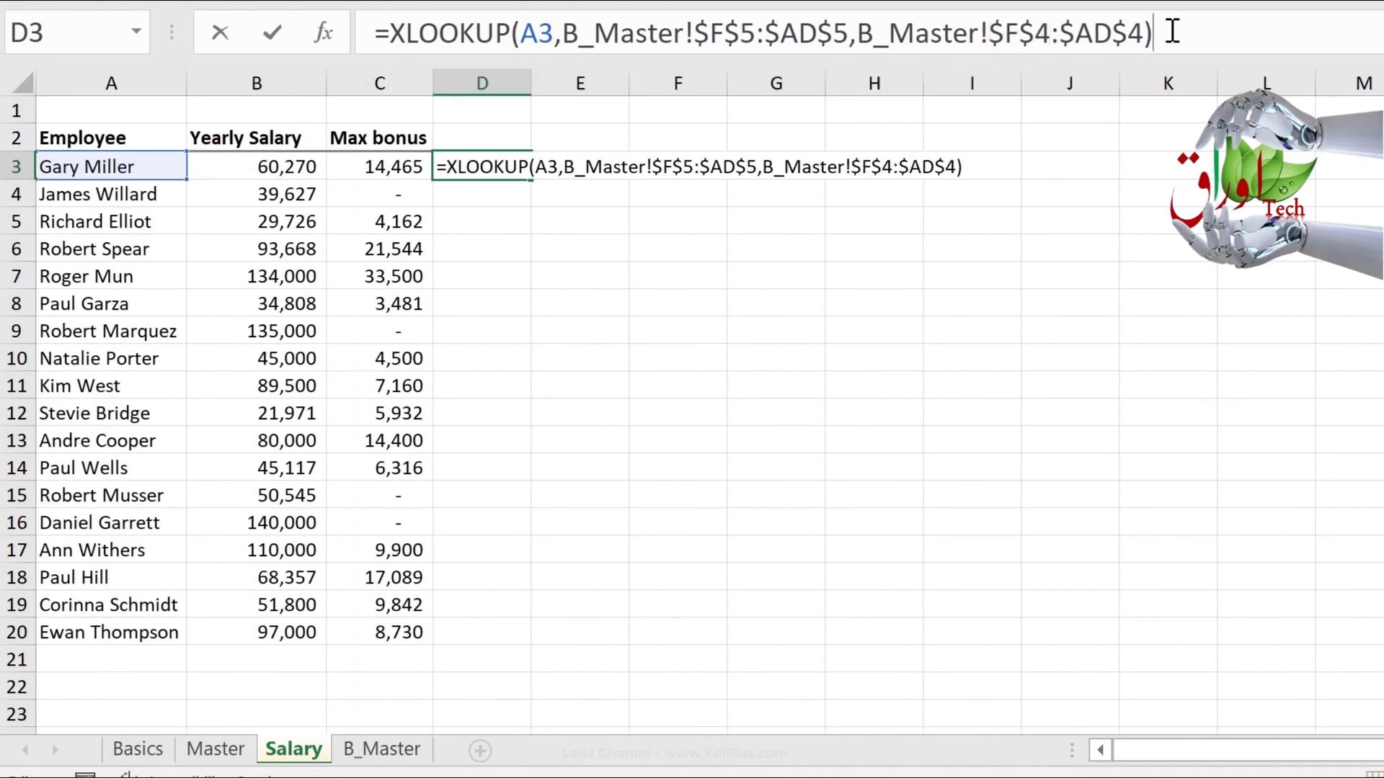
pyautogui.press('Return')
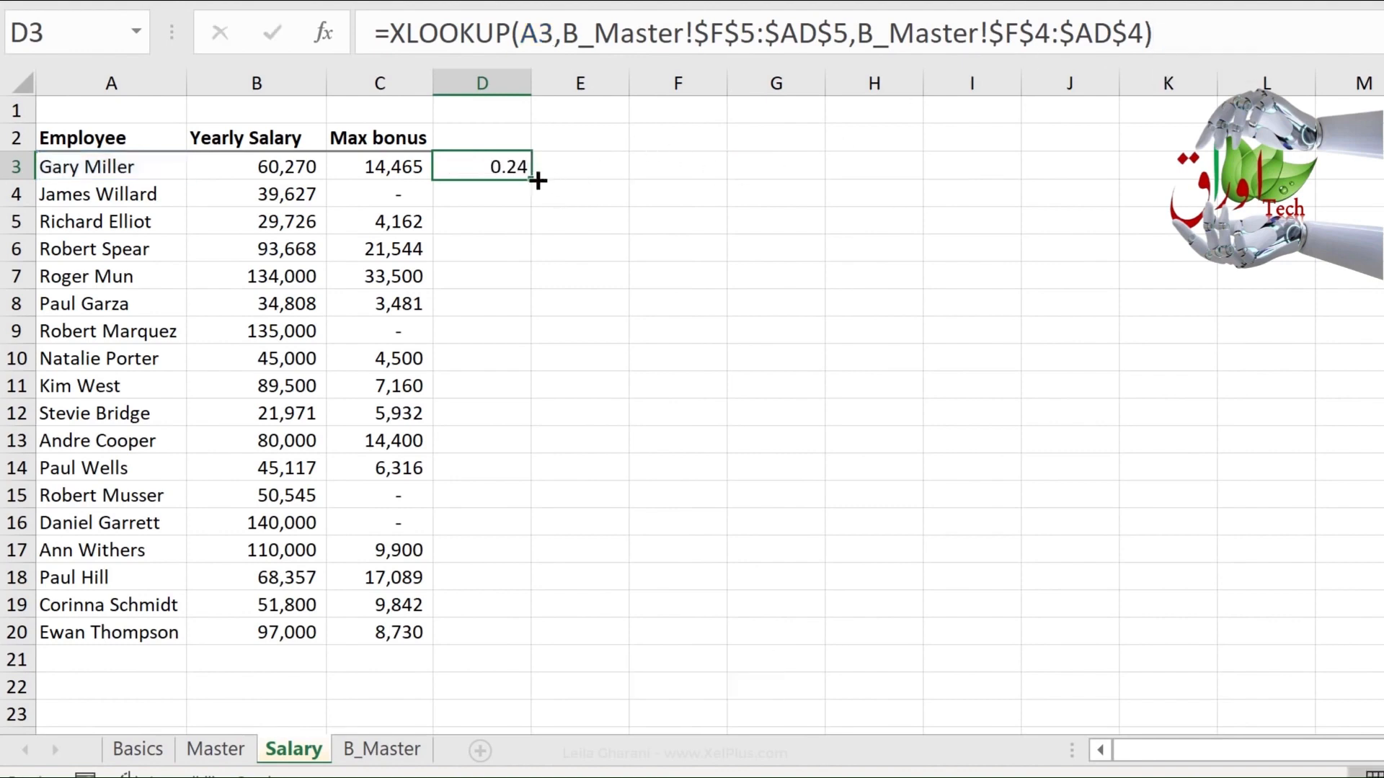
# Step: Multiply the XLOOKUP result in D3 by the yearly salary in B3 and fill the formula down to D20
pyautogui.click(1208, 32)
pyautogui.write('*')
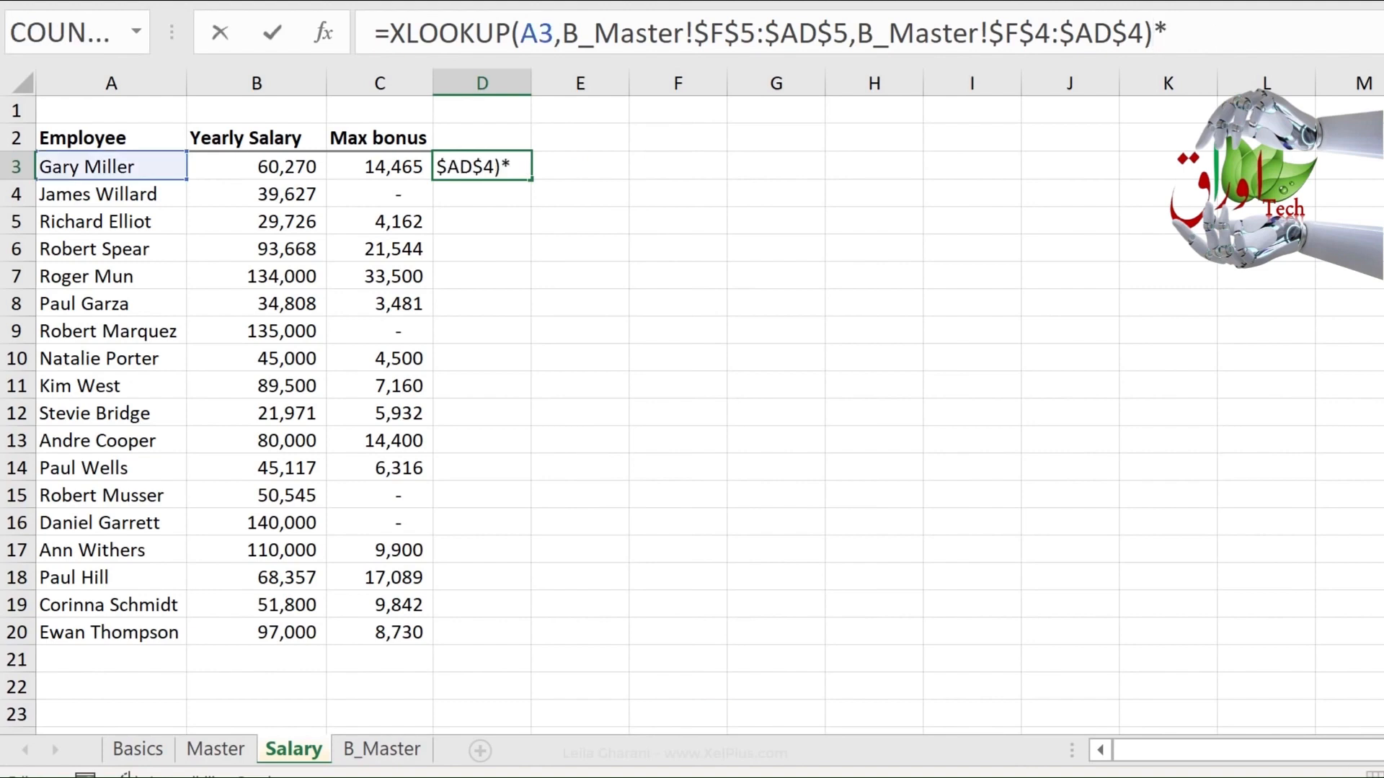
pyautogui.click(251, 169)
pyautogui.press('Return')
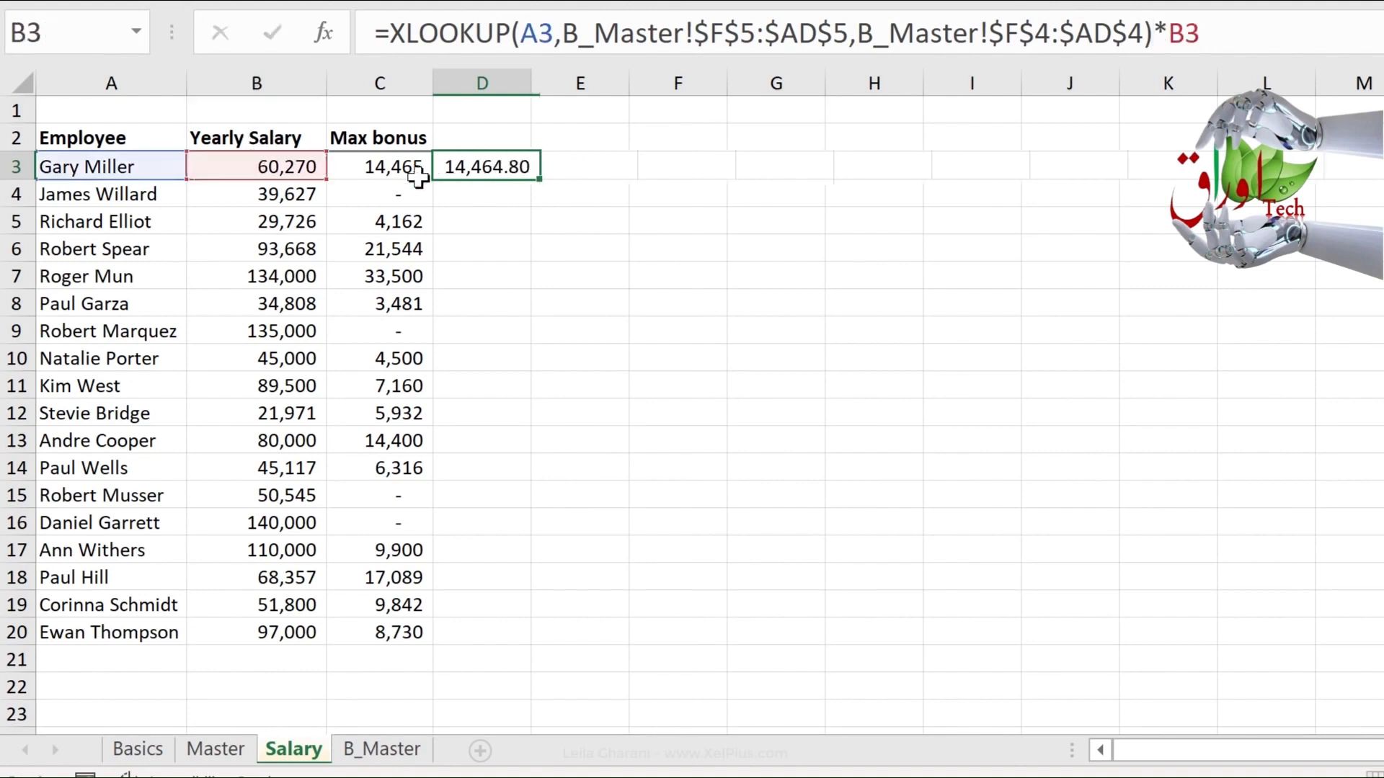
pyautogui.doubleClick(540, 179)
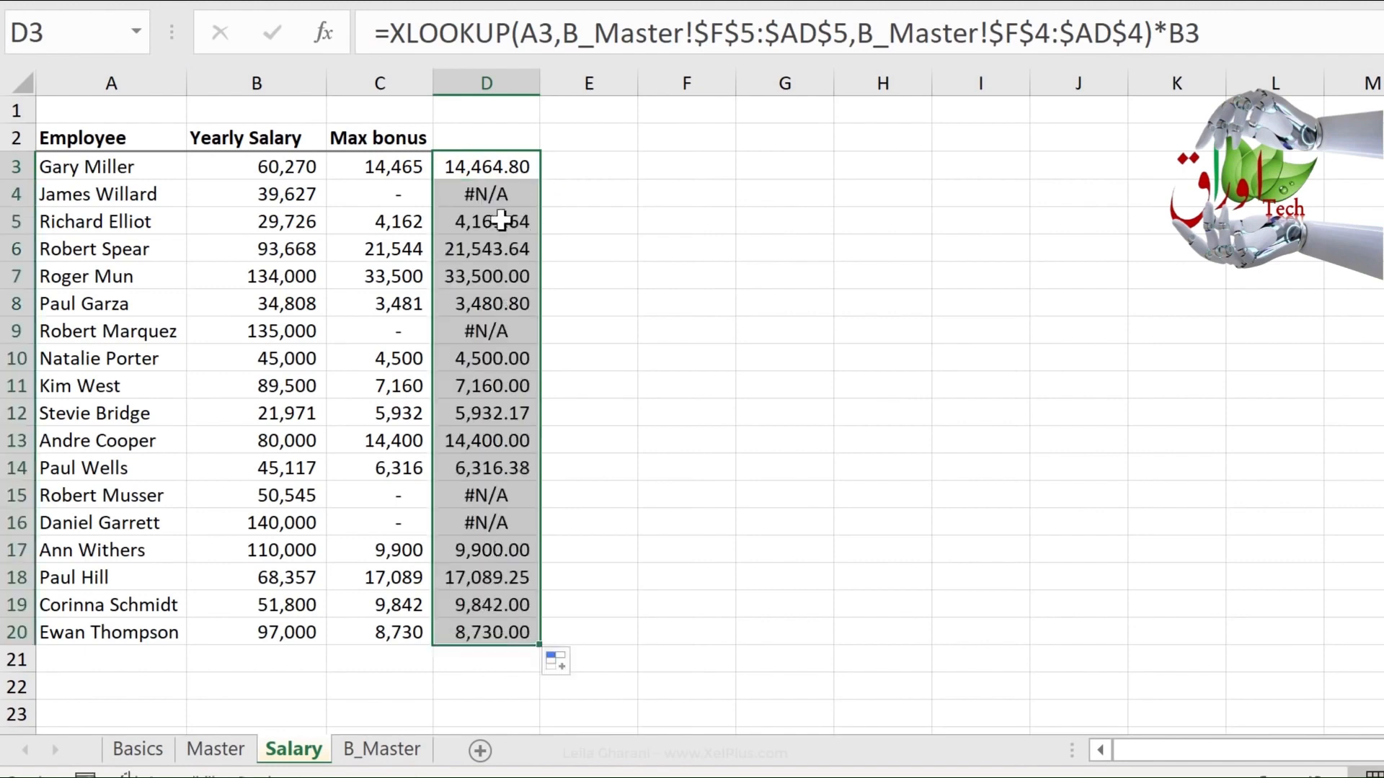
# Step: Add 0 as the if_not_found argument of the XLOOKUP in D3 and fill the formula down to D20
pyautogui.click(487, 495)
pyautogui.click(489, 160)
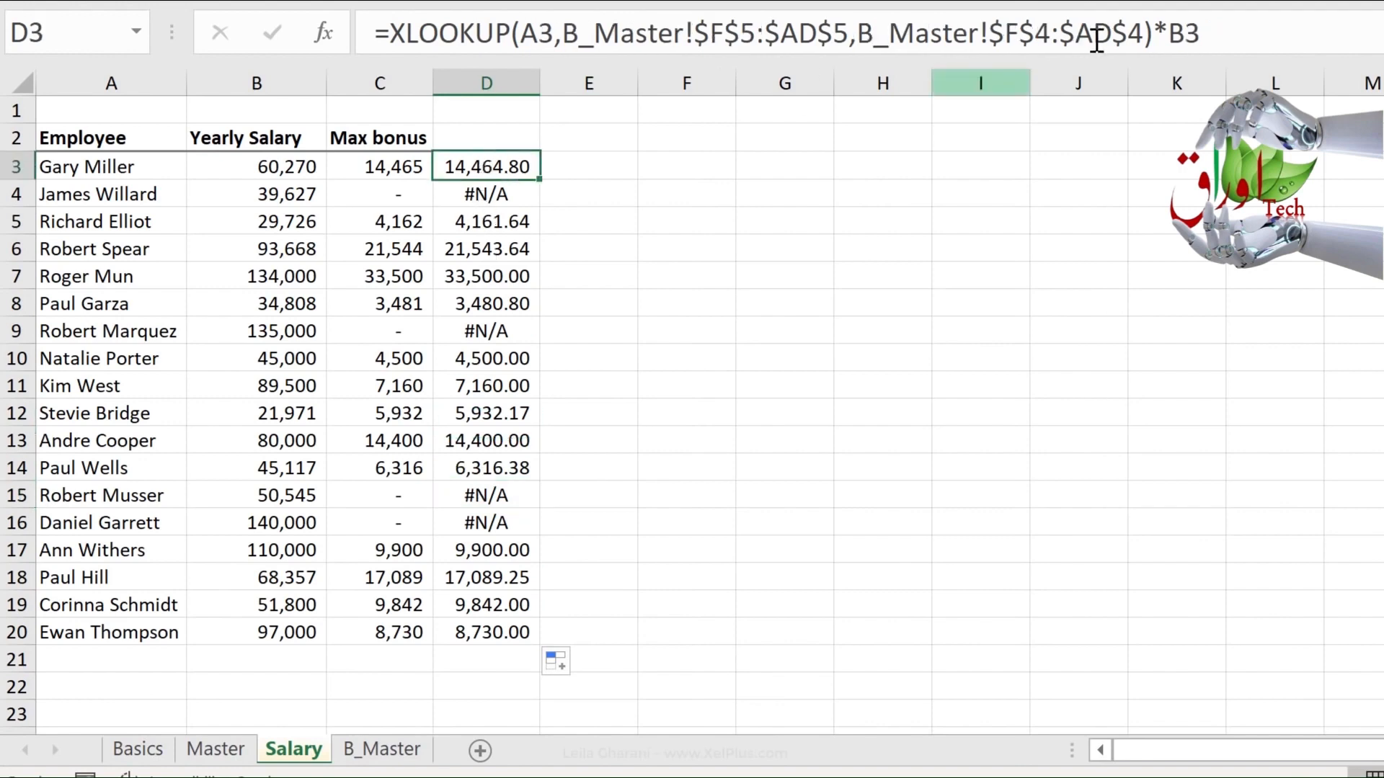
pyautogui.click(1144, 33)
pyautogui.click(1143, 32)
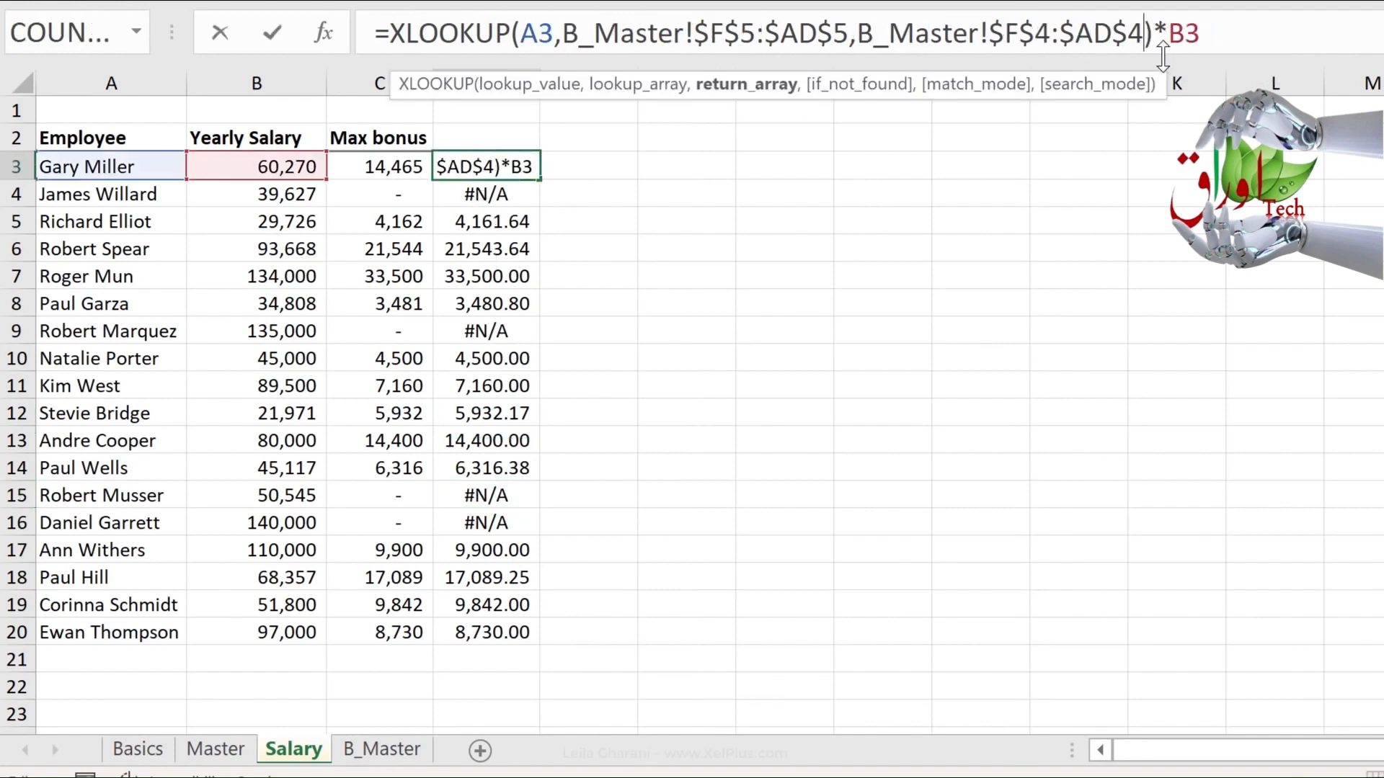
pyautogui.write(',')
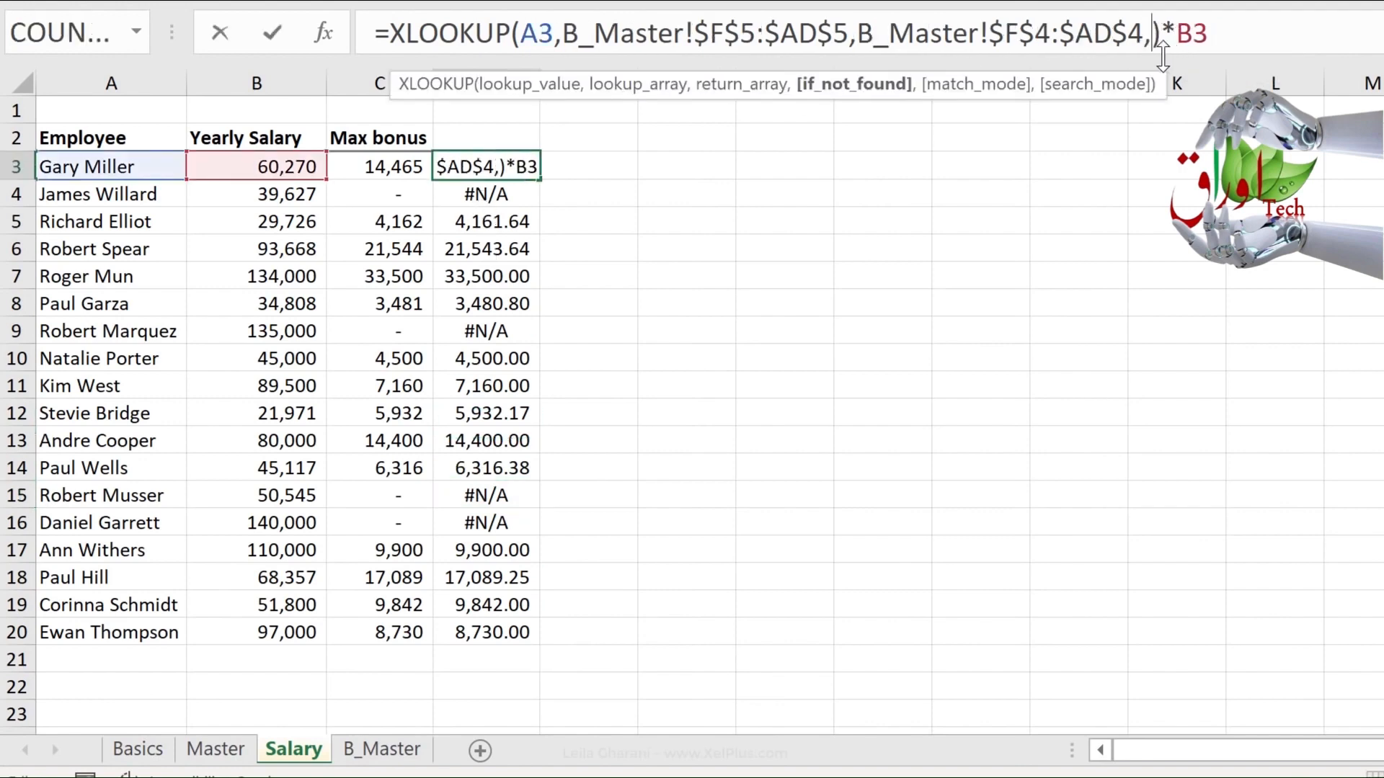
pyautogui.write('0')
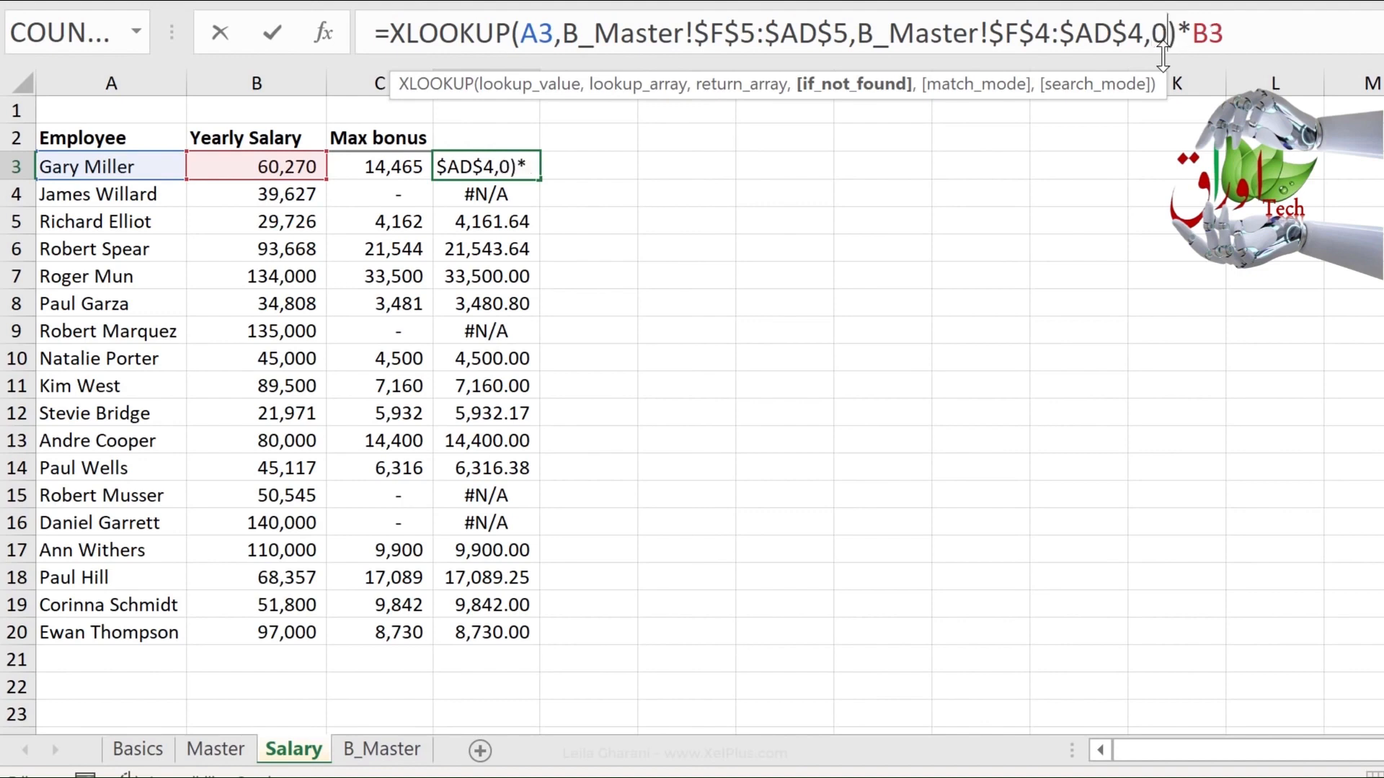
pyautogui.hotkey('ctrl', 'Return')
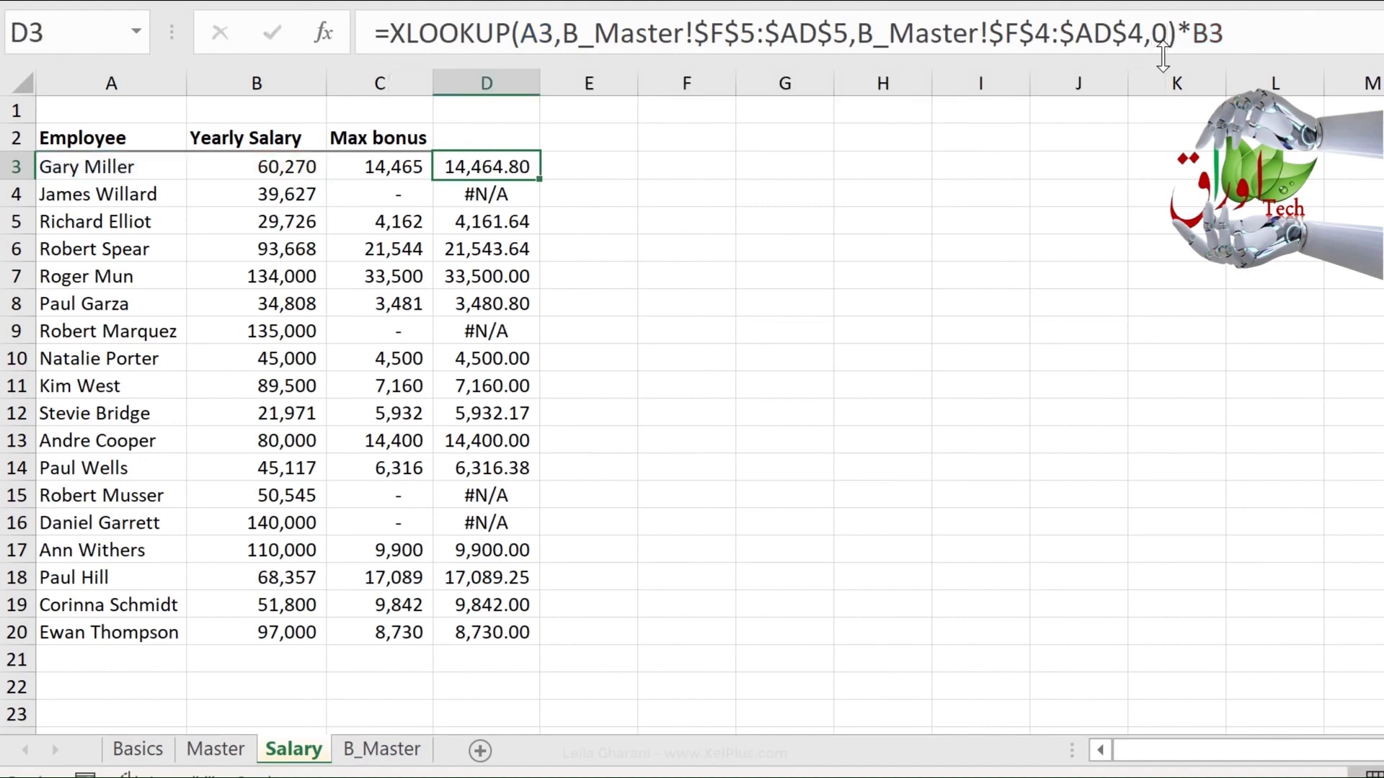
pyautogui.doubleClick(539, 178)
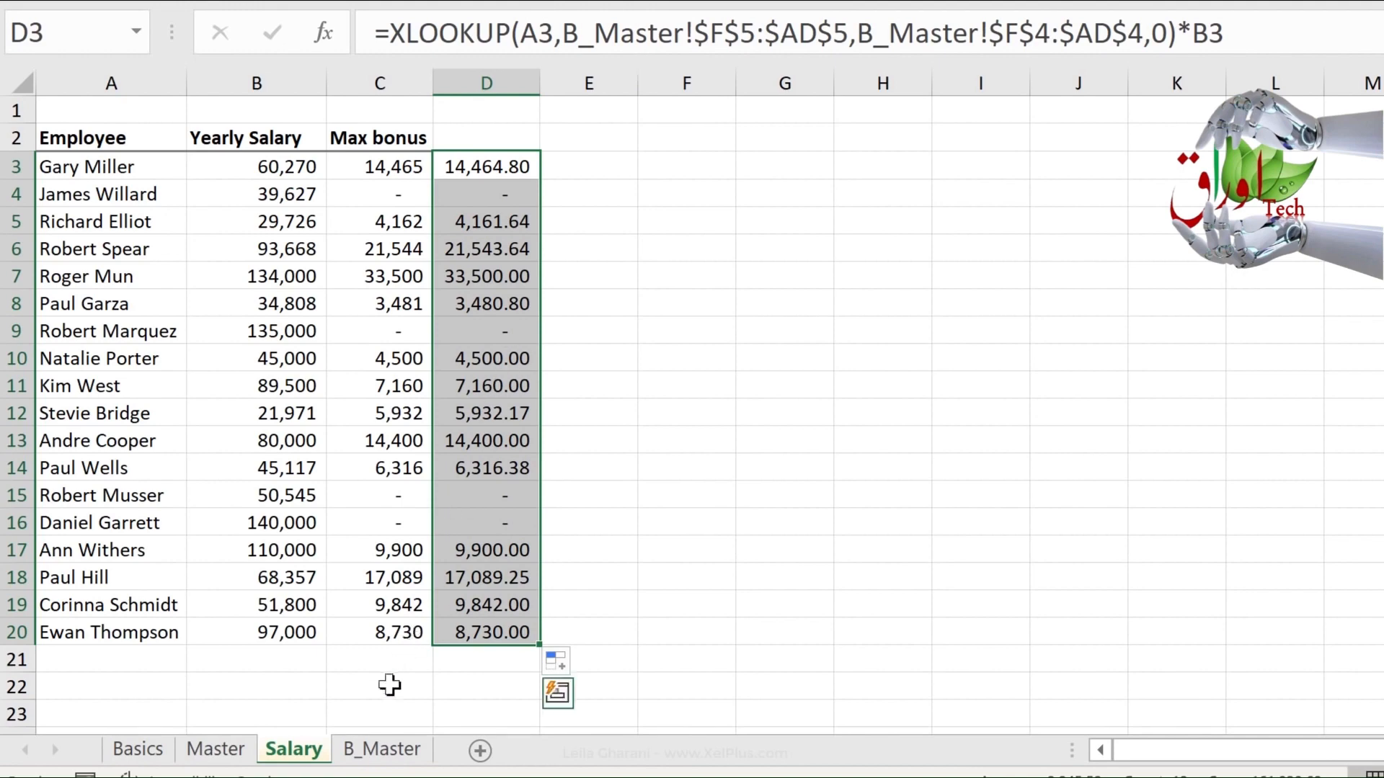
# Step: Enter the last name of the employee listed in A4 into cell F3 as a partial lookup value
pyautogui.click(470, 167)
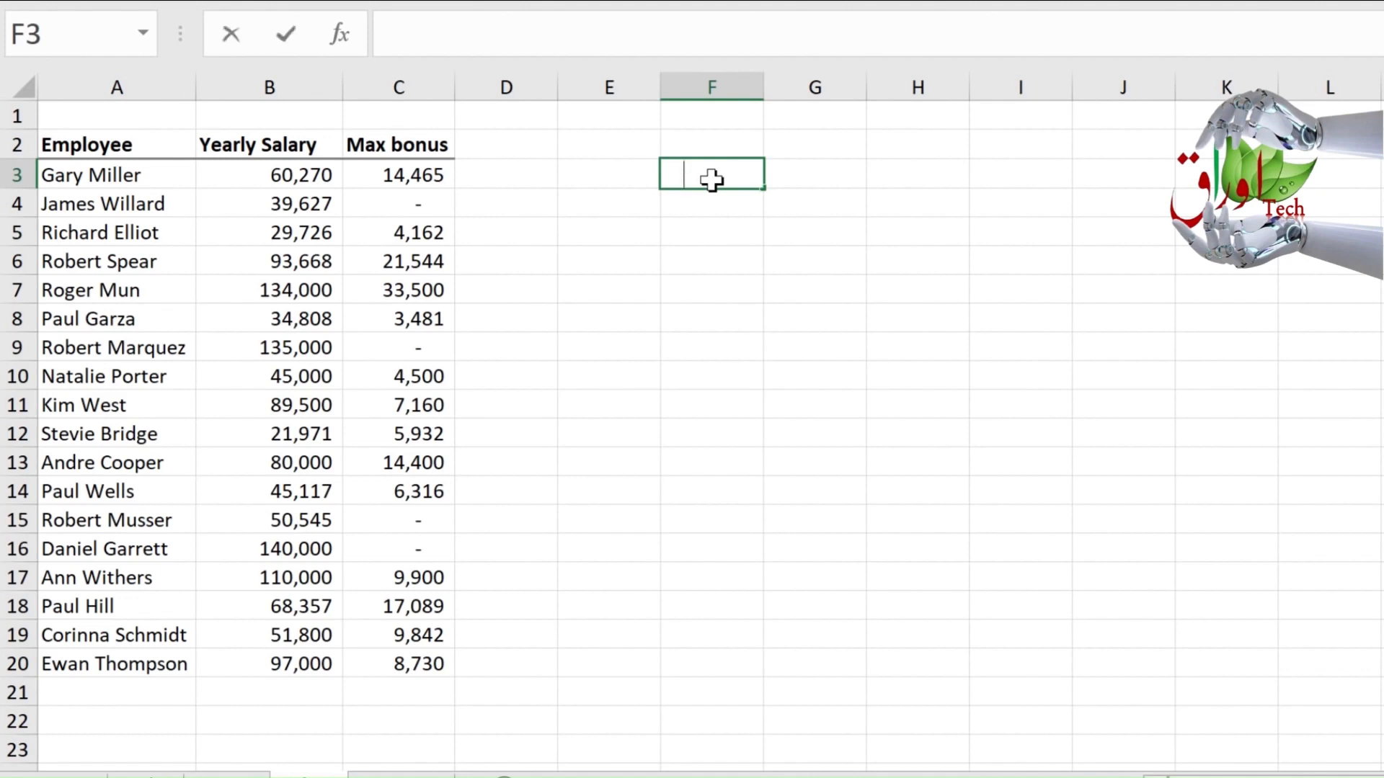
pyautogui.write('Willard')
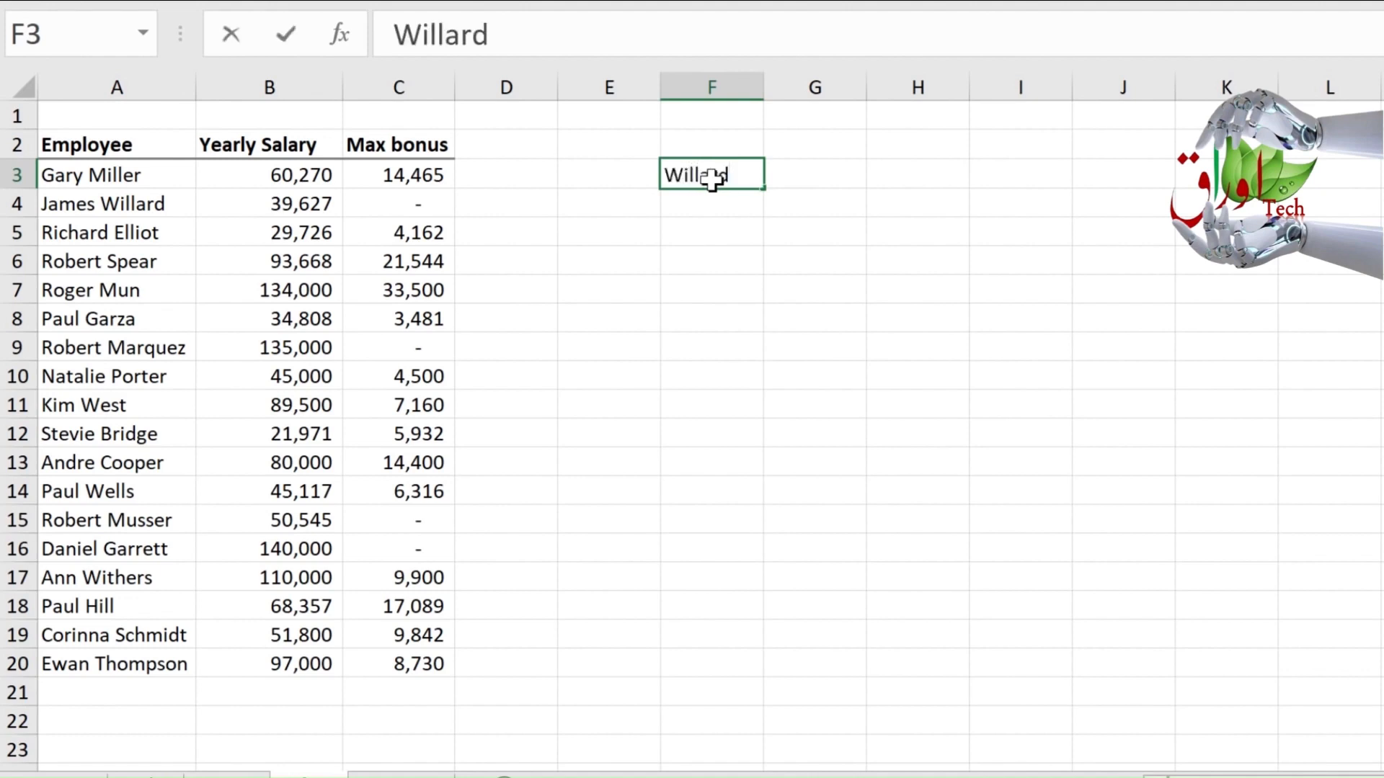
pyautogui.hotkey('ctrl', 'Return')
# Step: Start an XLOOKUP formula in G3 with the last name in F3 as the lookup value
pyautogui.click(794, 180)
pyautogui.write('=xl')
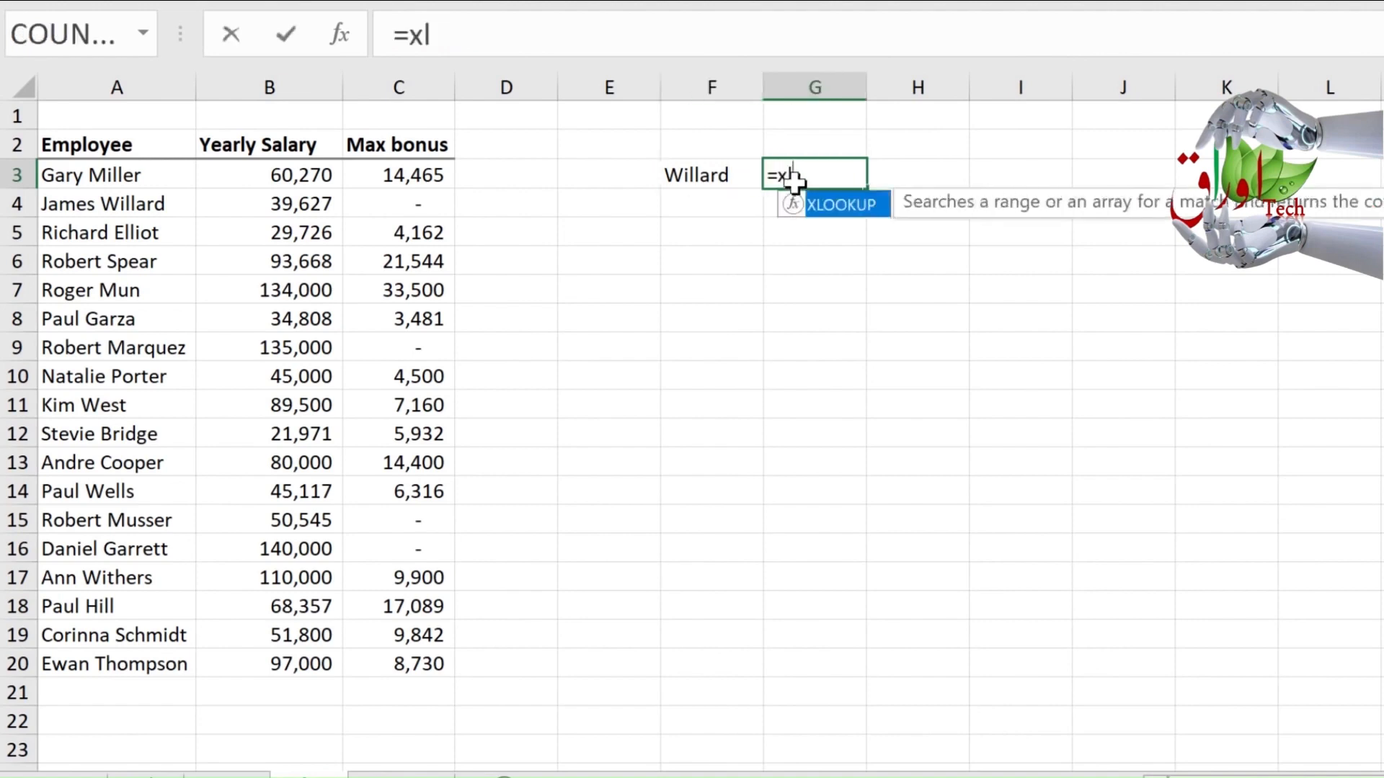
pyautogui.press('Tab')
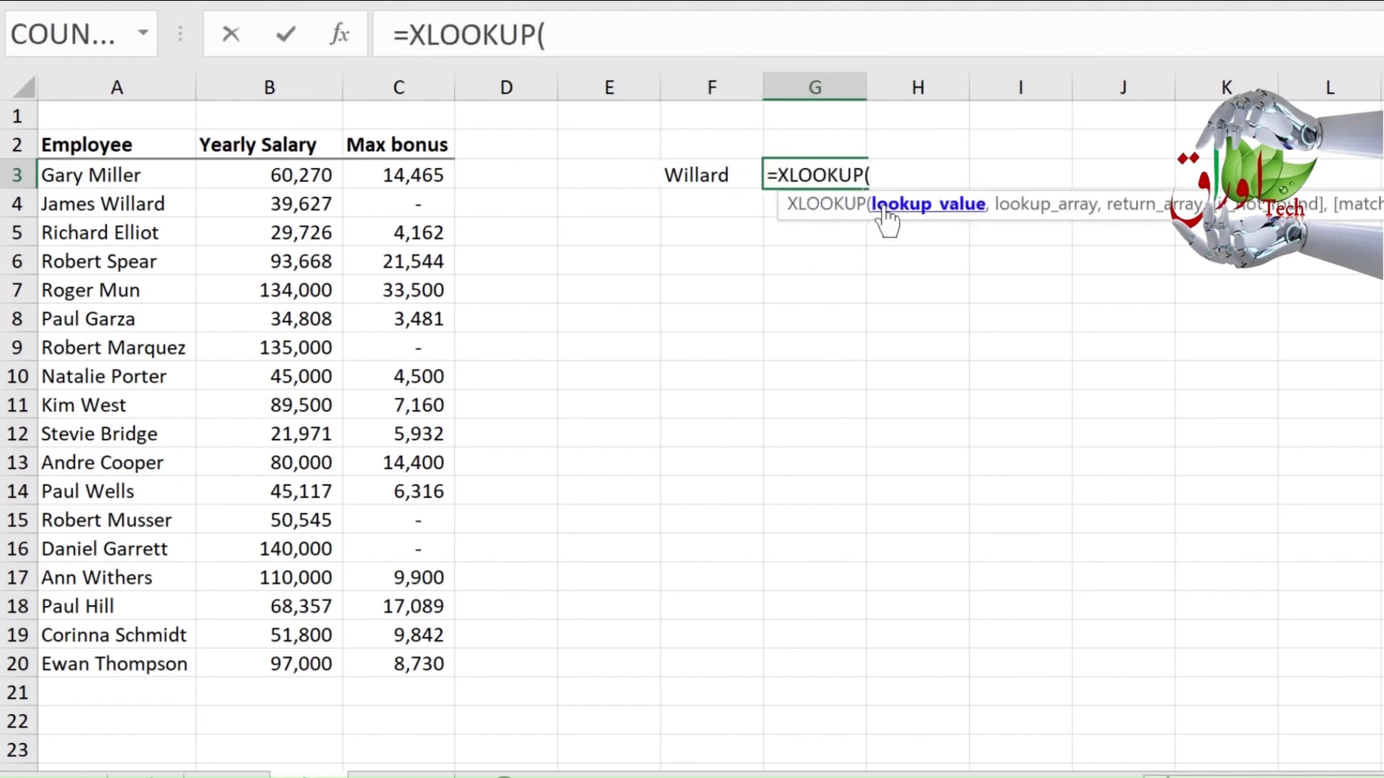
pyautogui.click(691, 175)
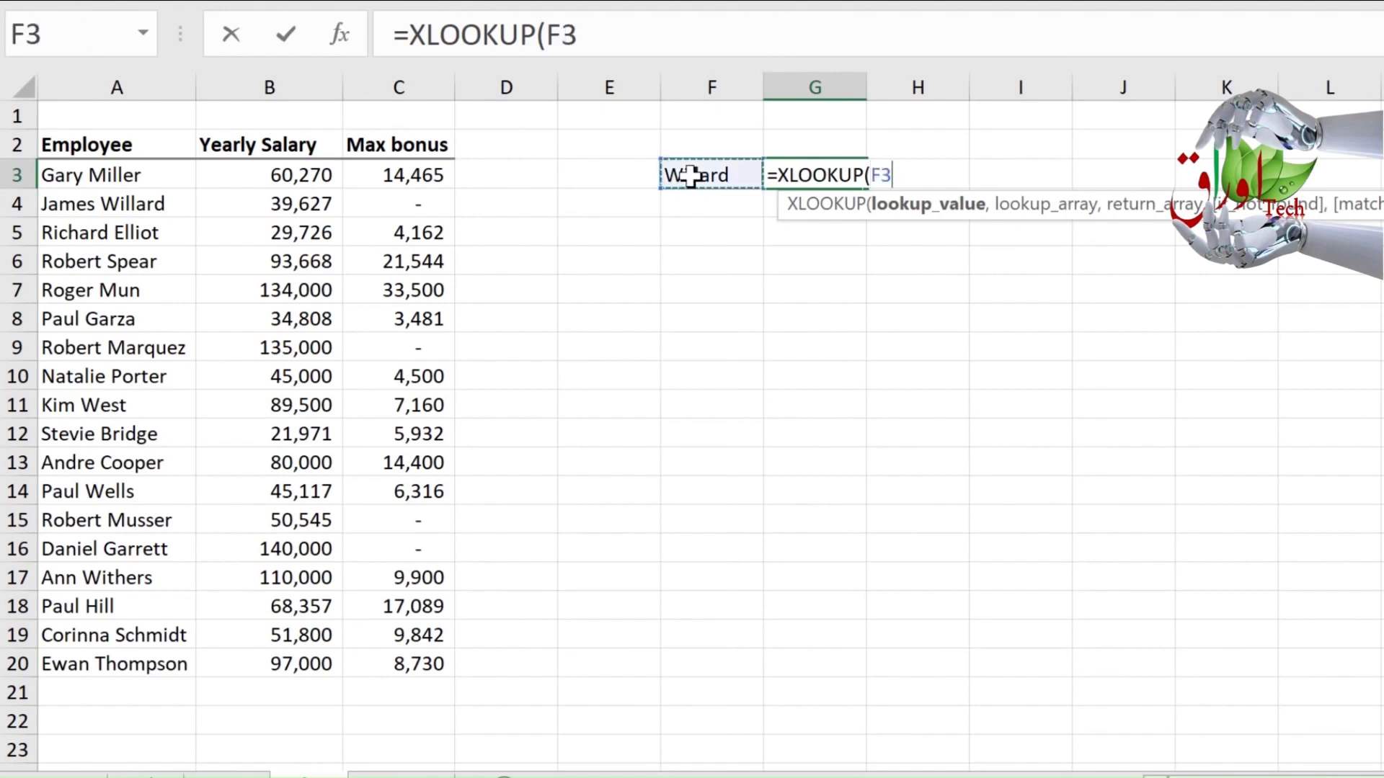
# Step: Prefix the F3 lookup value with an asterisk wildcard so the argument reads "*"&F3
pyautogui.click(546, 29)
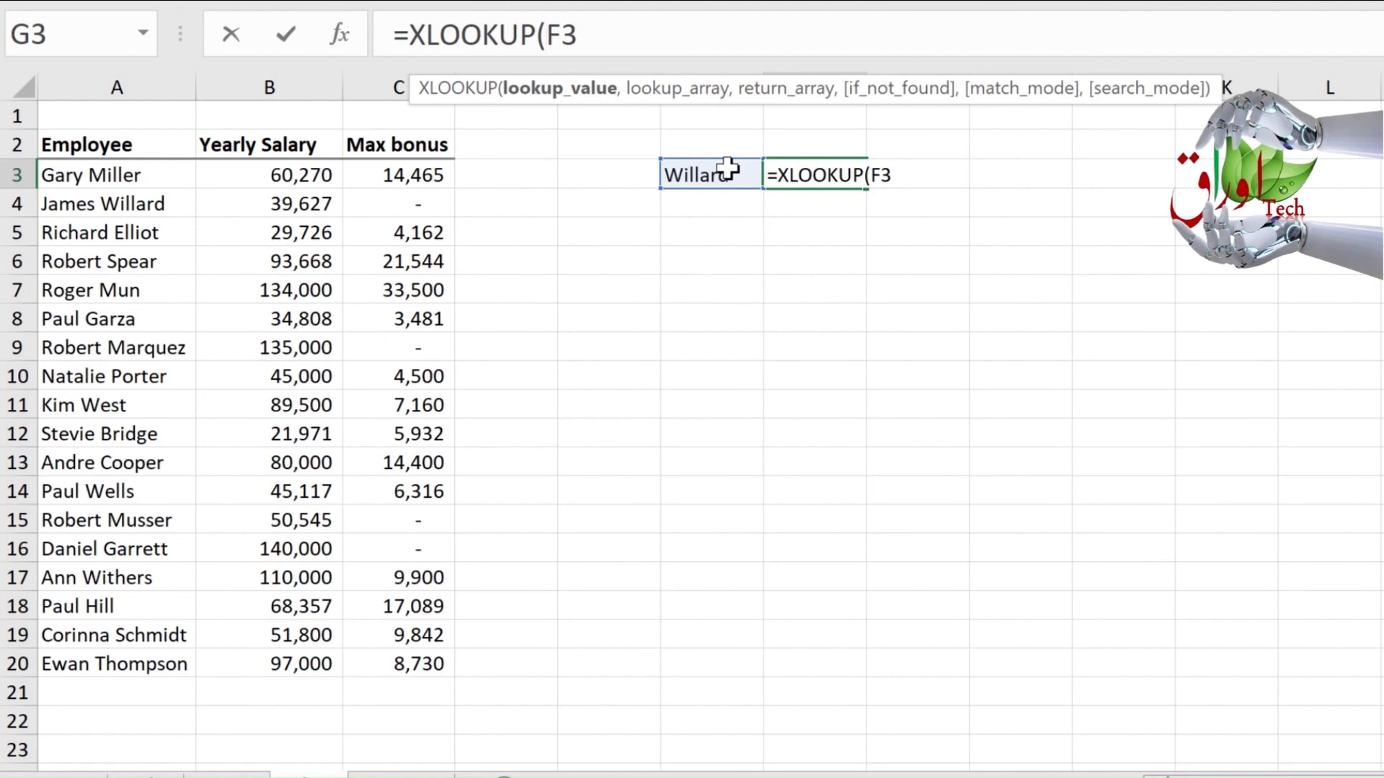
pyautogui.write('"')
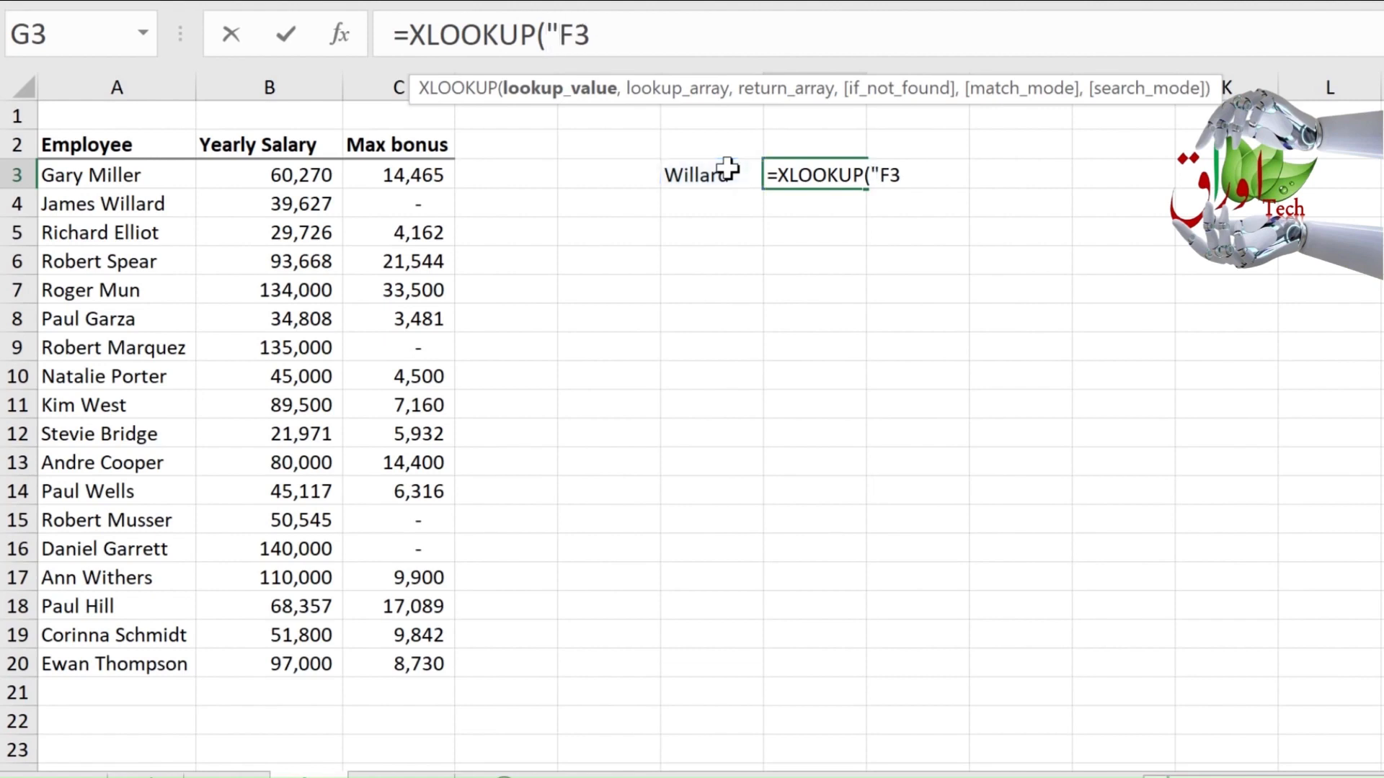
pyautogui.press('Delete')
pyautogui.write('F')
pyautogui.press('Left')
pyautogui.write('*')
pyautogui.write('"')
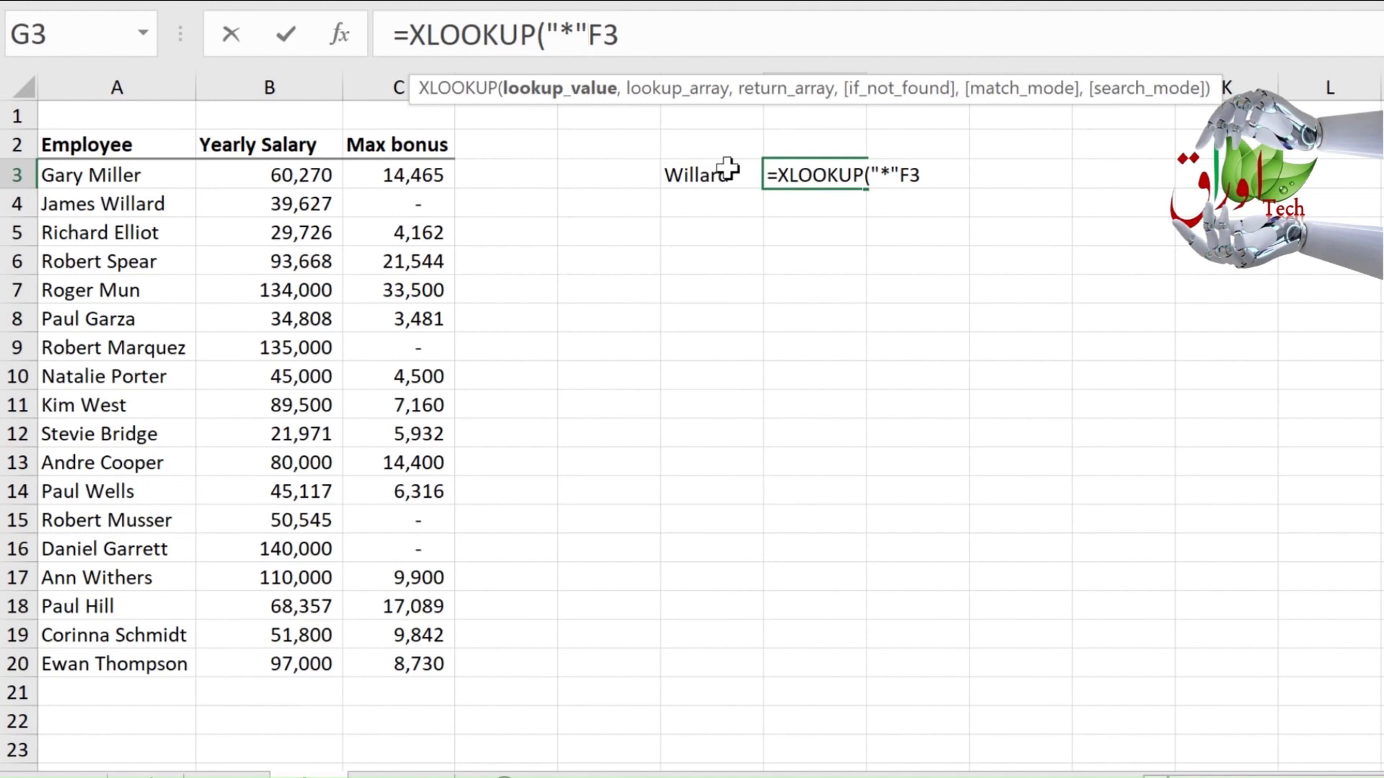
pyautogui.write('&')
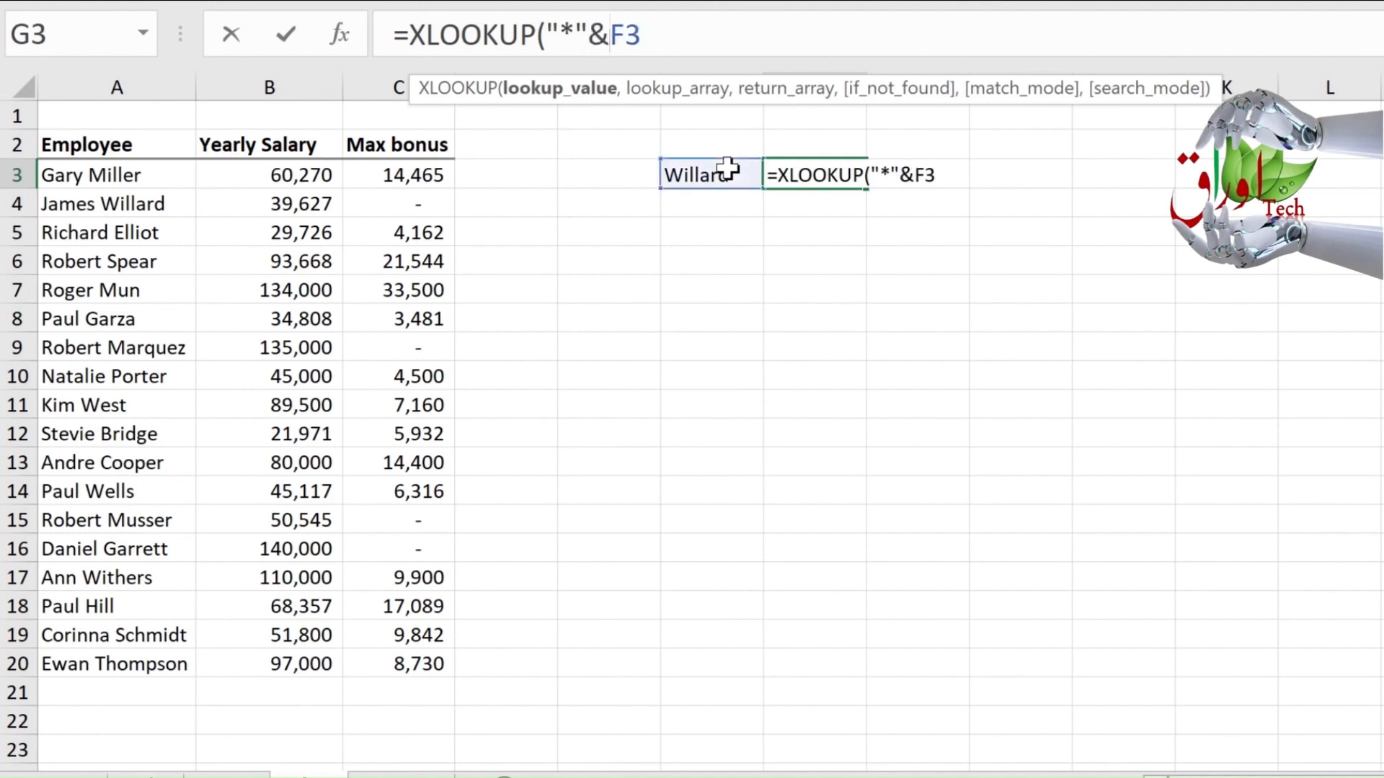
# Step: Try appending a trailing "*" wildcard after F3 in the lookup value
pyautogui.click(698, 34)
pyautogui.write('&')
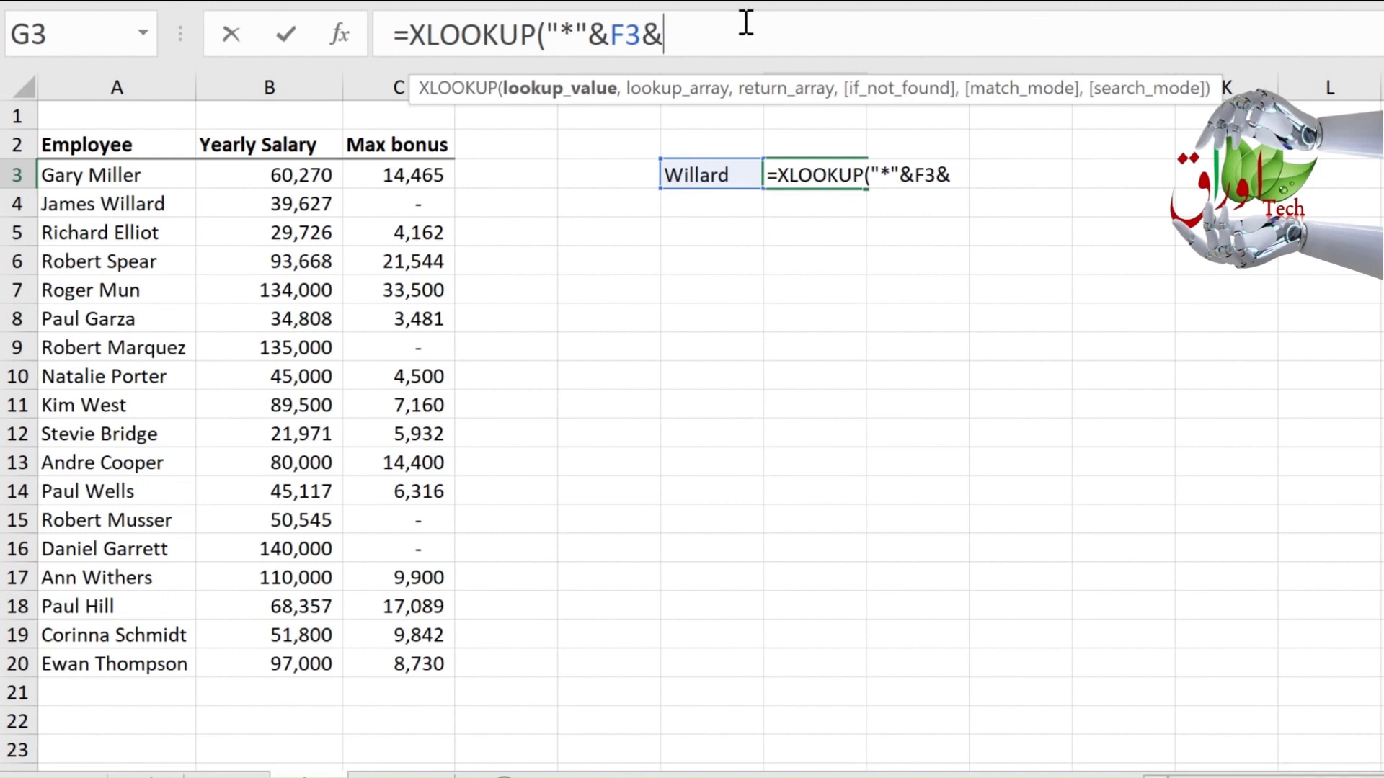
pyautogui.write('"*"')
pyautogui.press('BackSpace')
pyautogui.press('BackSpace')
pyautogui.press('BackSpace')
pyautogui.press('BackSpace')
# Step: Set both the lookup array and the return array to the employee names in A3:A20 and complete the formula
pyautogui.write(',')
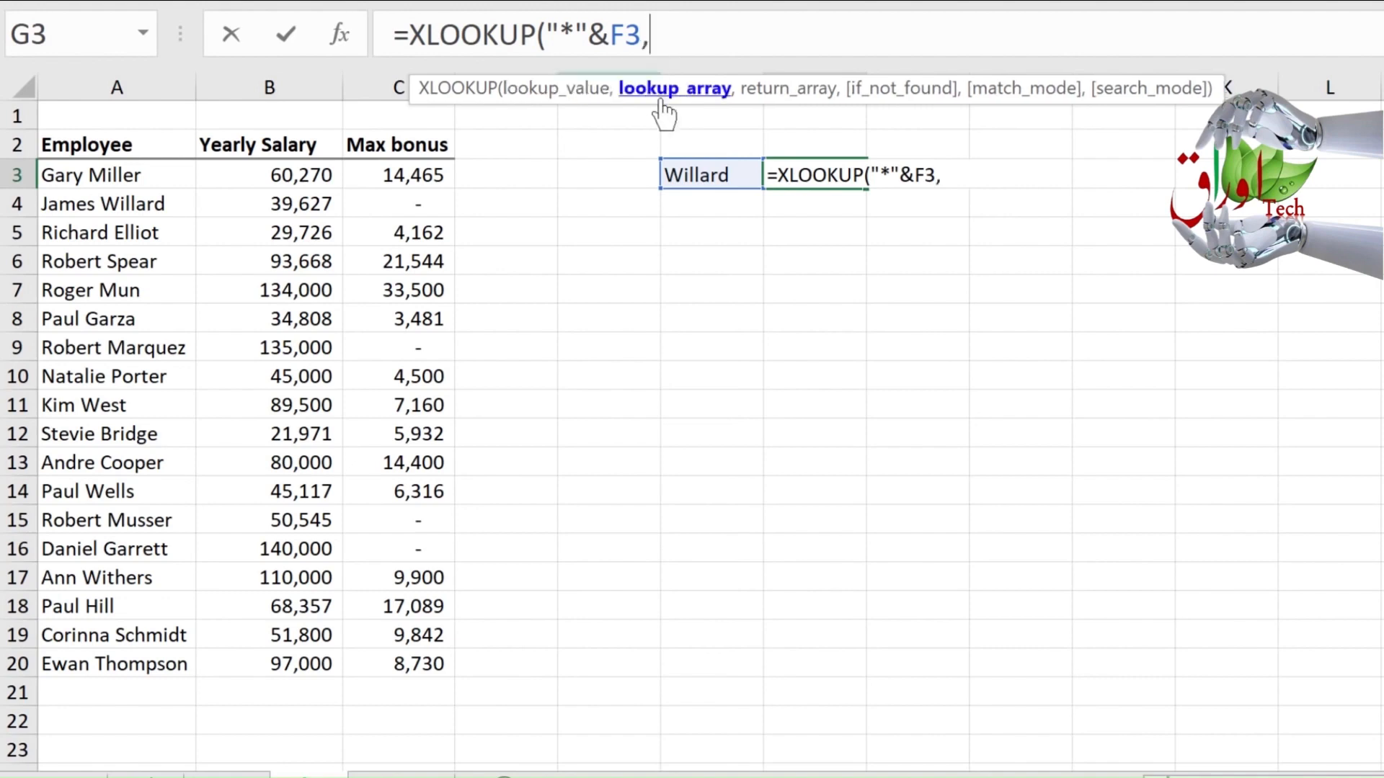
pyautogui.moveTo(180, 182); pyautogui.dragTo(129, 664)
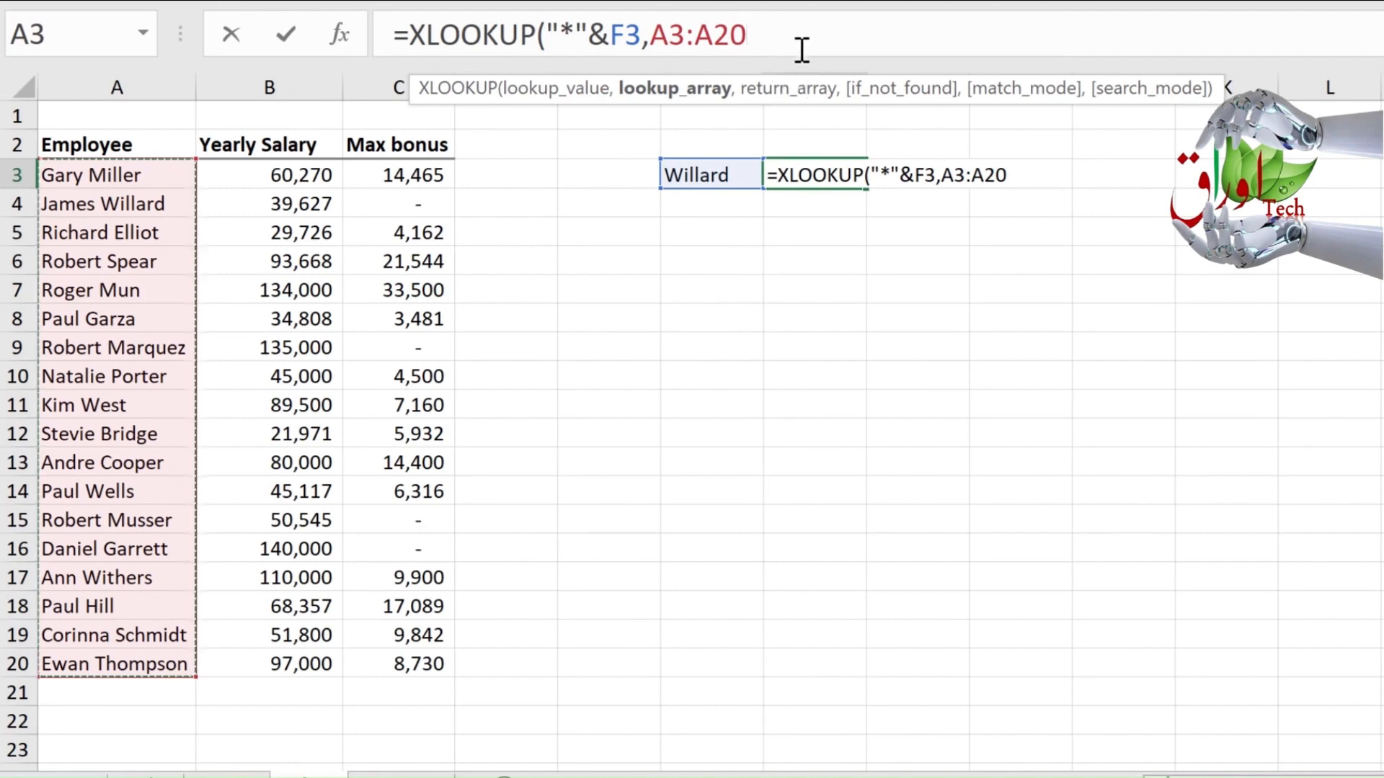
pyautogui.write(',')
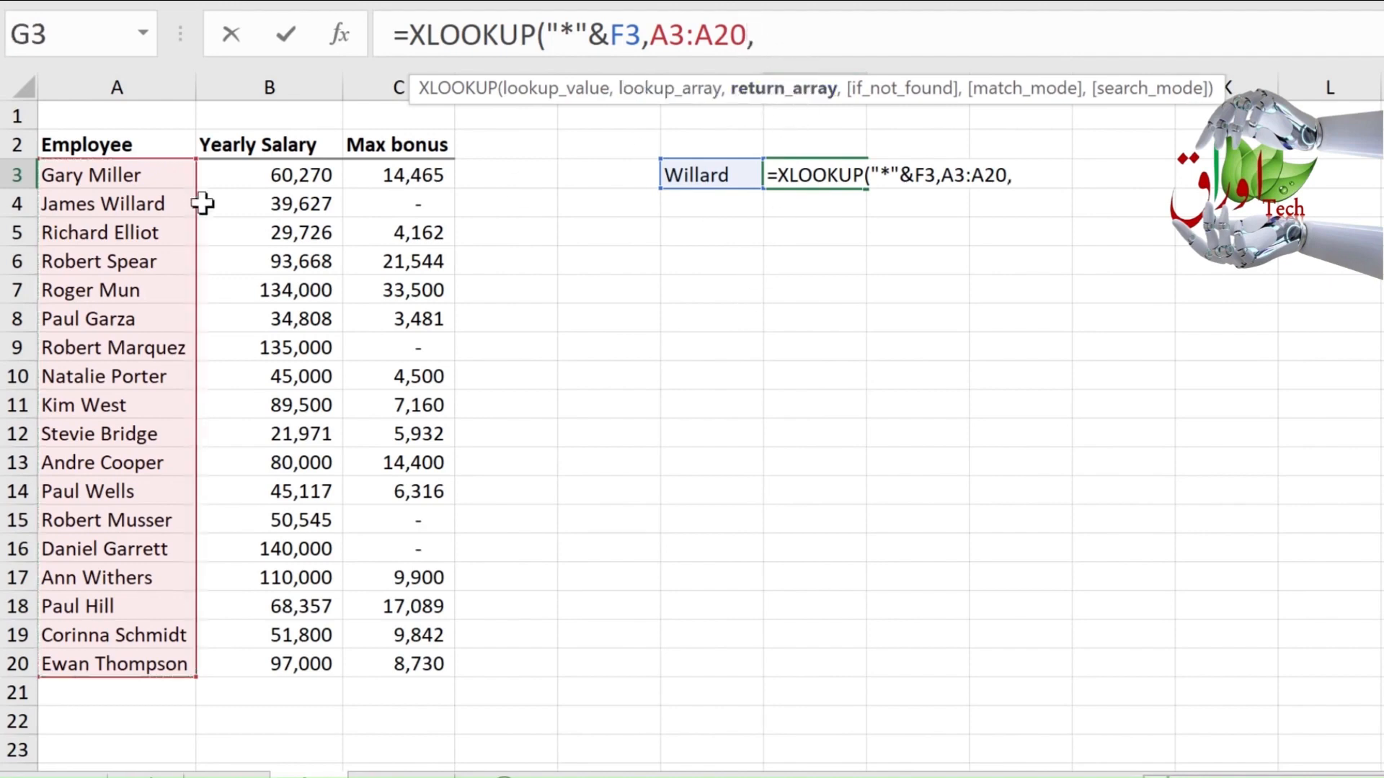
pyautogui.moveTo(161, 176); pyautogui.dragTo(127, 659)
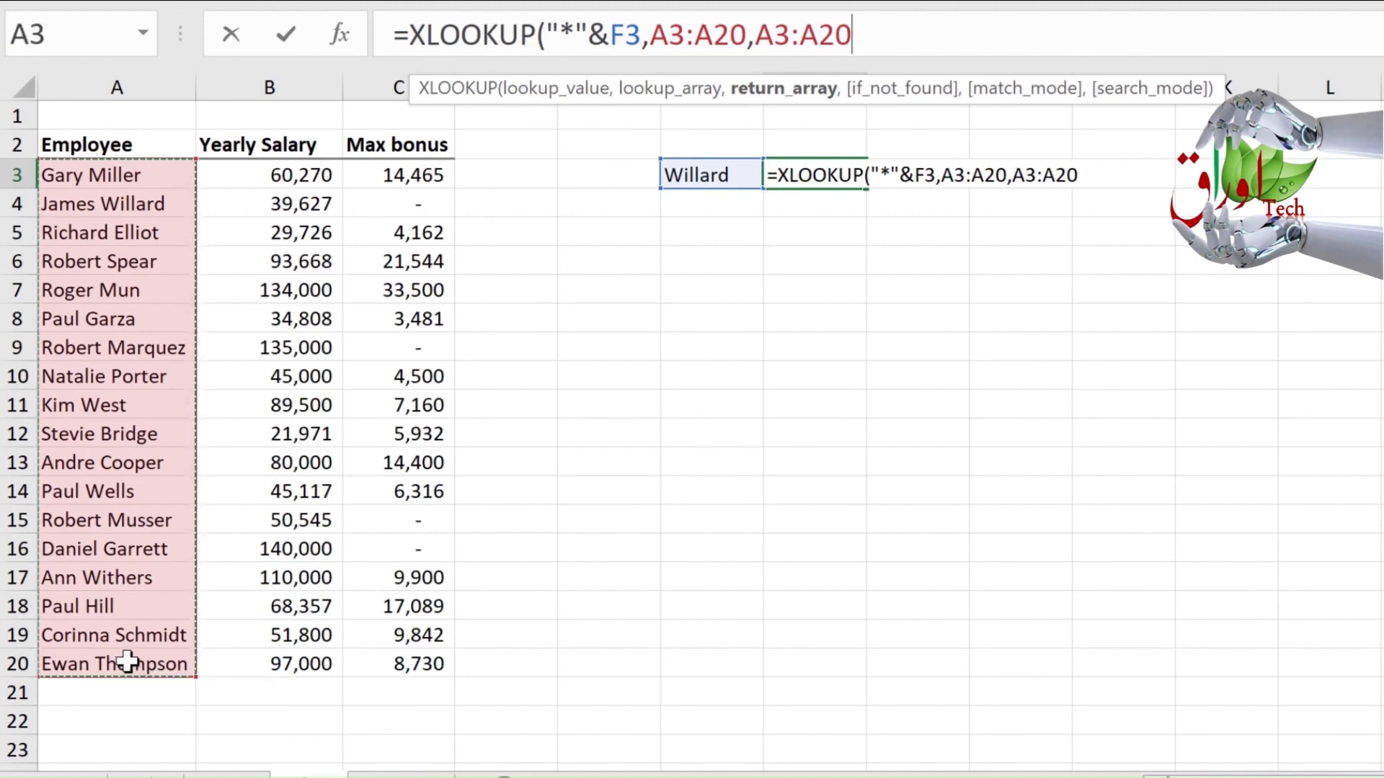
pyautogui.write(')')
pyautogui.press('Return')
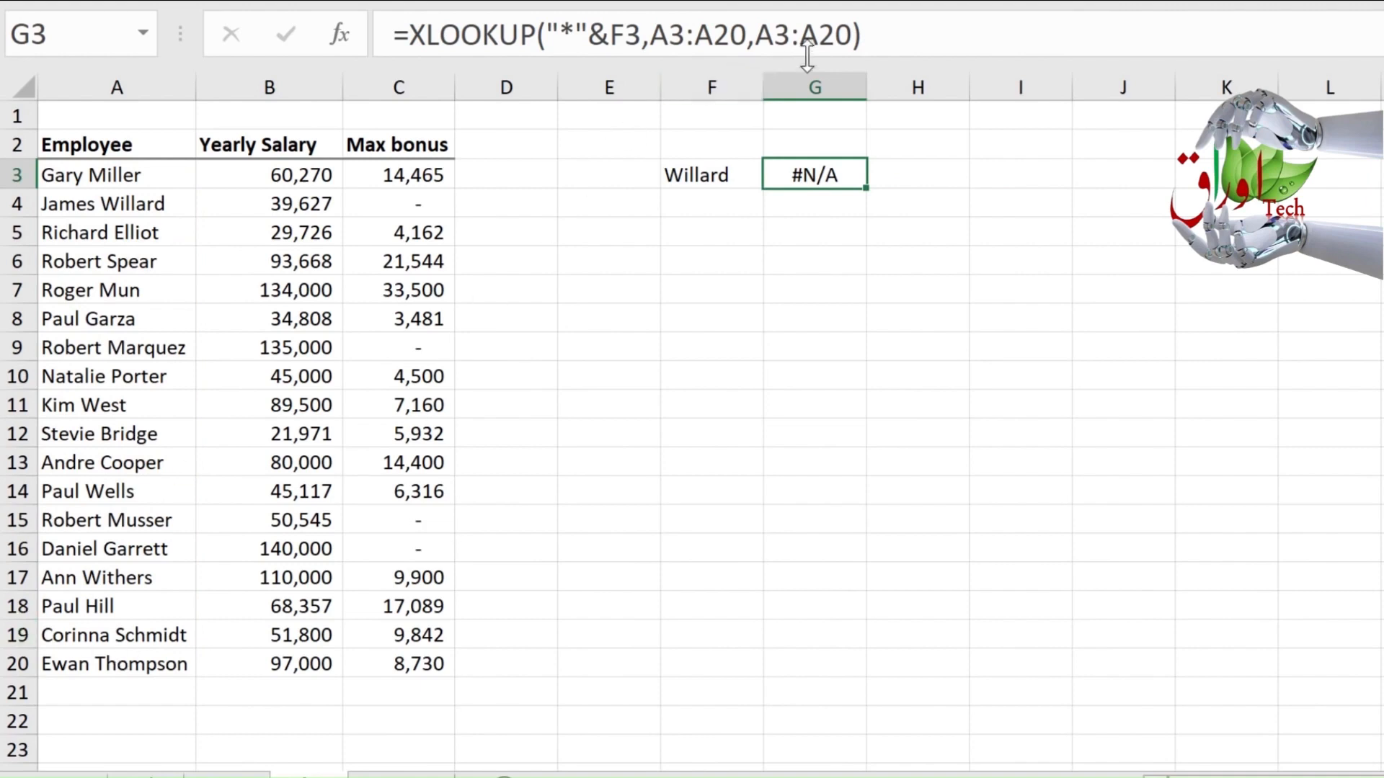
# Step: Leave if_not_found empty and set the match mode of the XLOOKUP in G3 to 2 - Wildcard character match
pyautogui.click(842, 35)
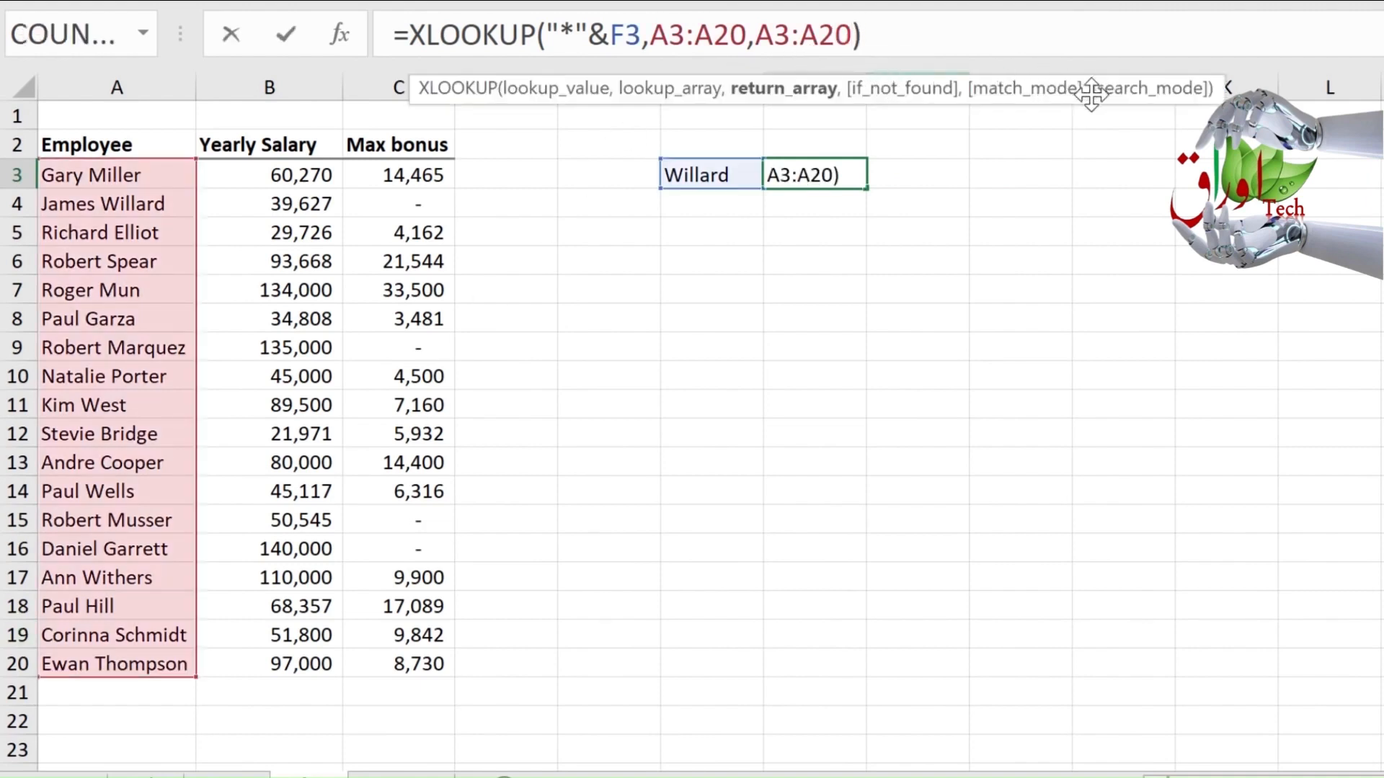
pyautogui.write(',')
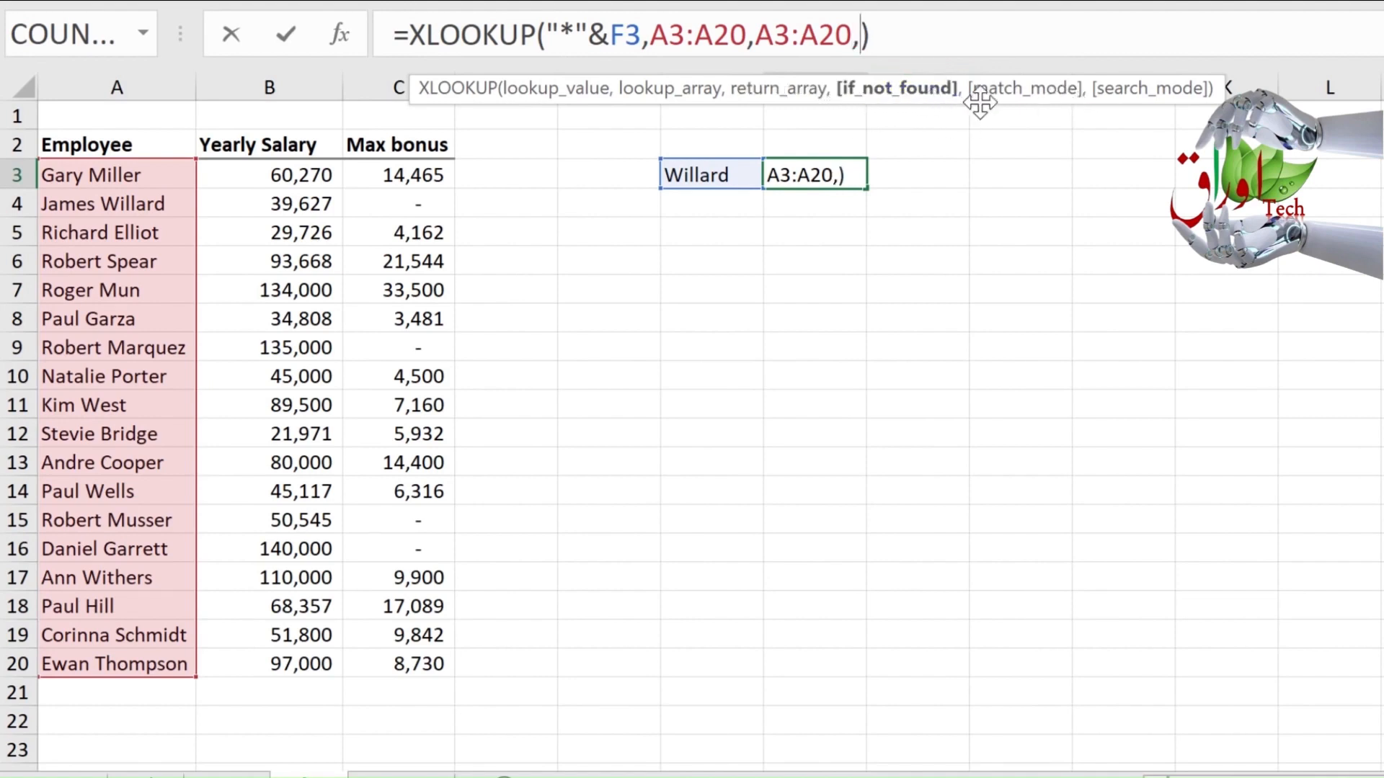
pyautogui.write(',')
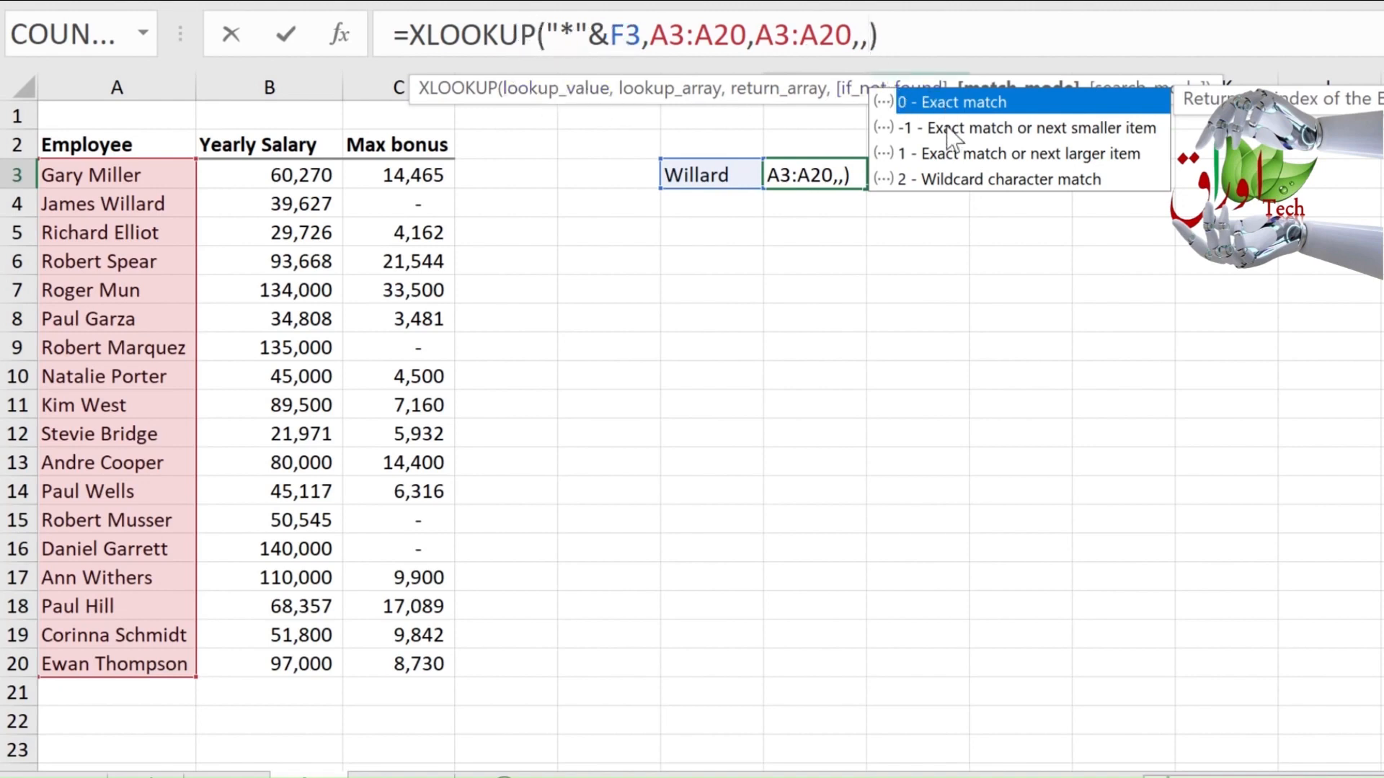
pyautogui.doubleClick(958, 181)
pyautogui.click(921, 28)
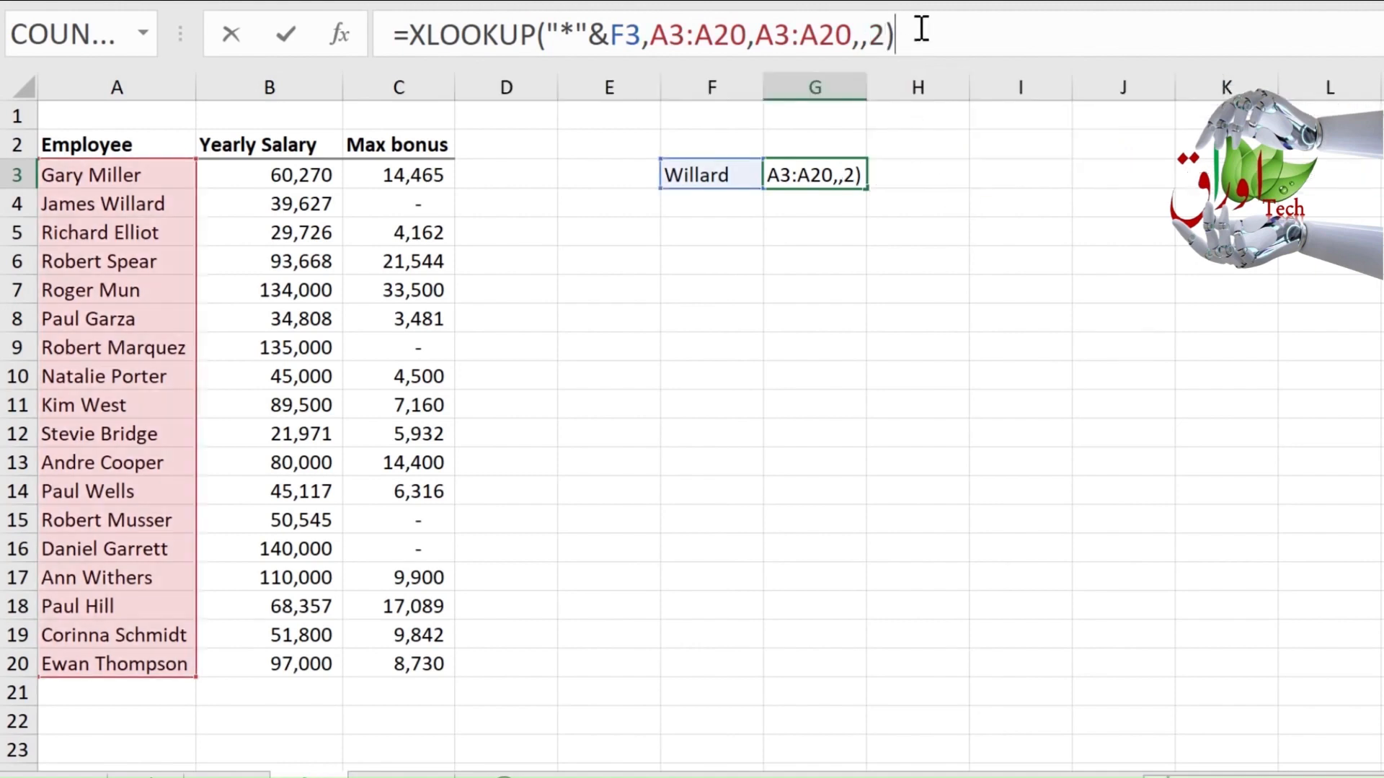
pyautogui.hotkey('ctrl', 'Return')
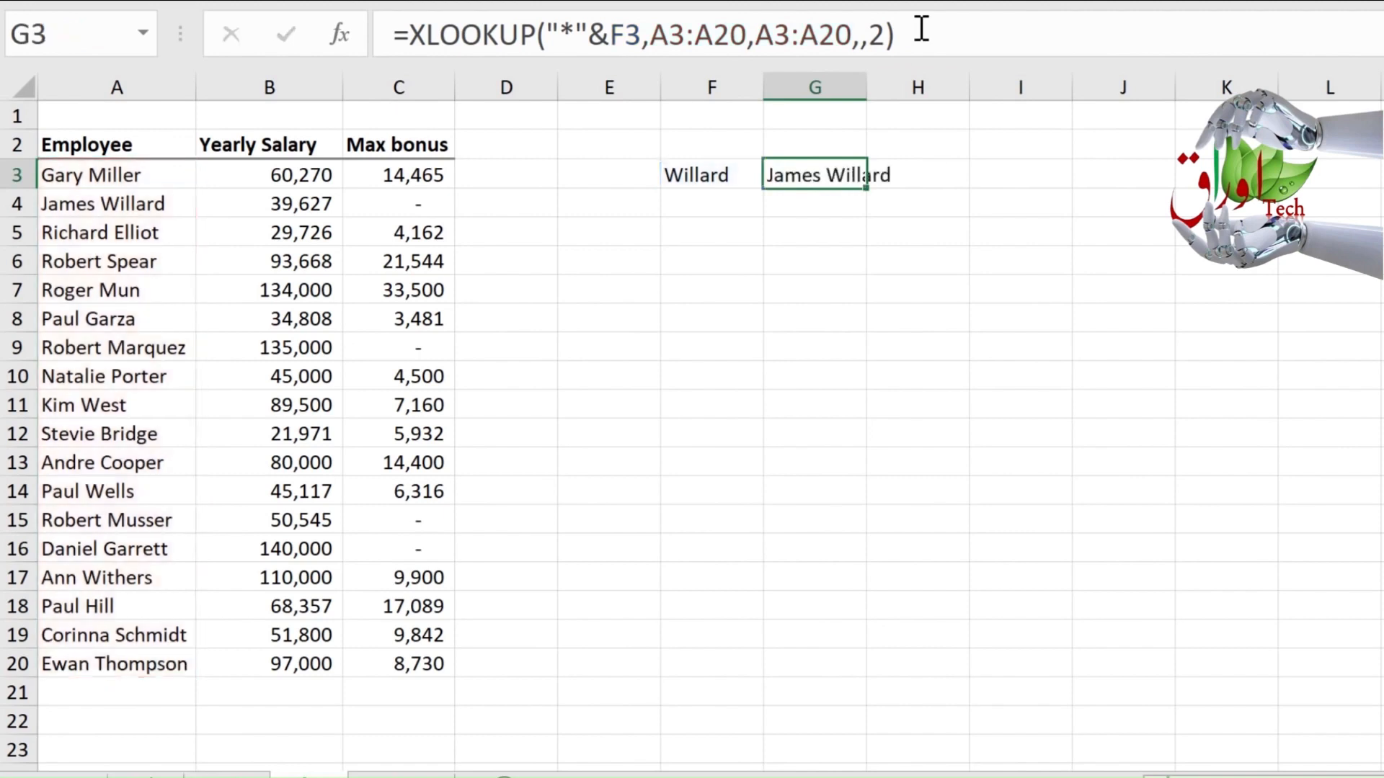
# Step: Widen column G and replace the lookup value in F3 with the last name of the employee in A13
pyautogui.moveTo(867, 88); pyautogui.dragTo(889, 93)
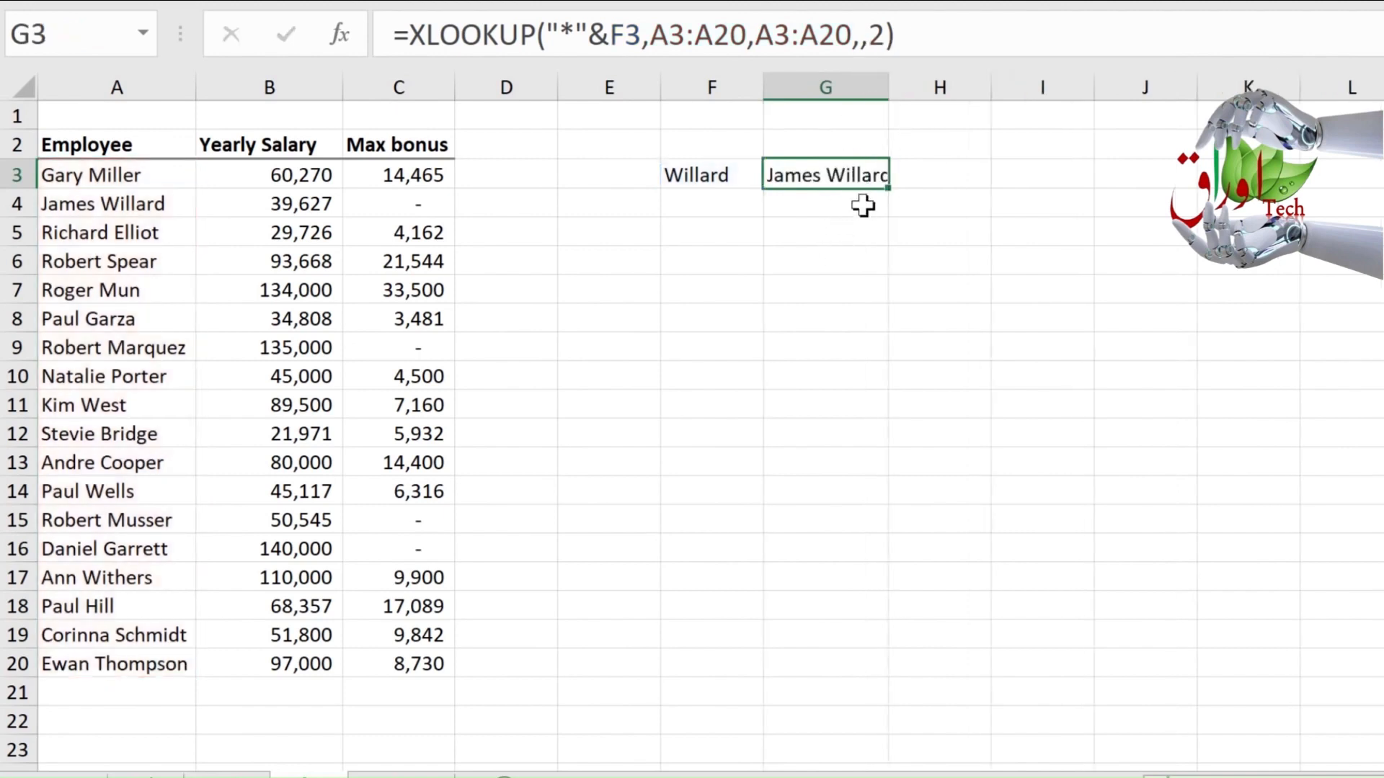
pyautogui.click(703, 176)
pyautogui.write('Cooper')
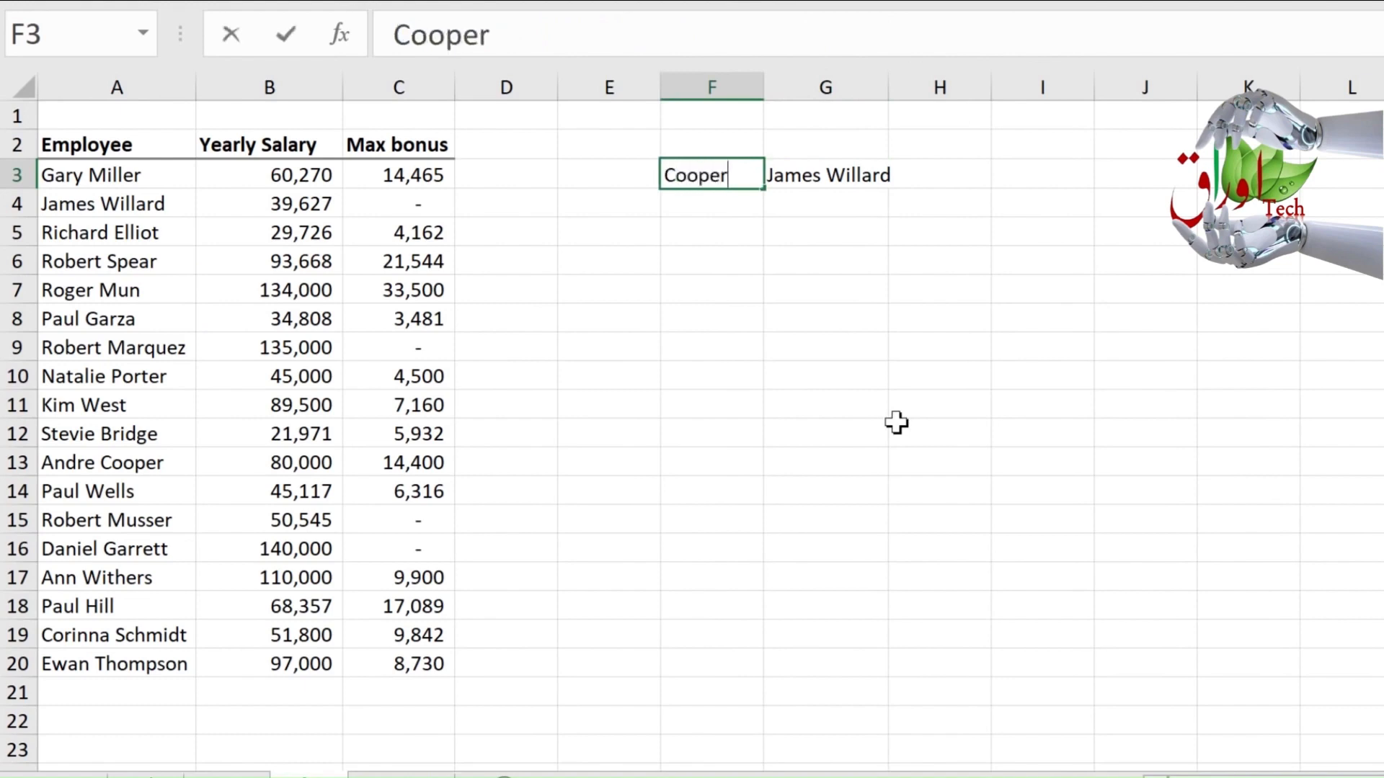
pyautogui.hotkey('ctrl', 'Return')
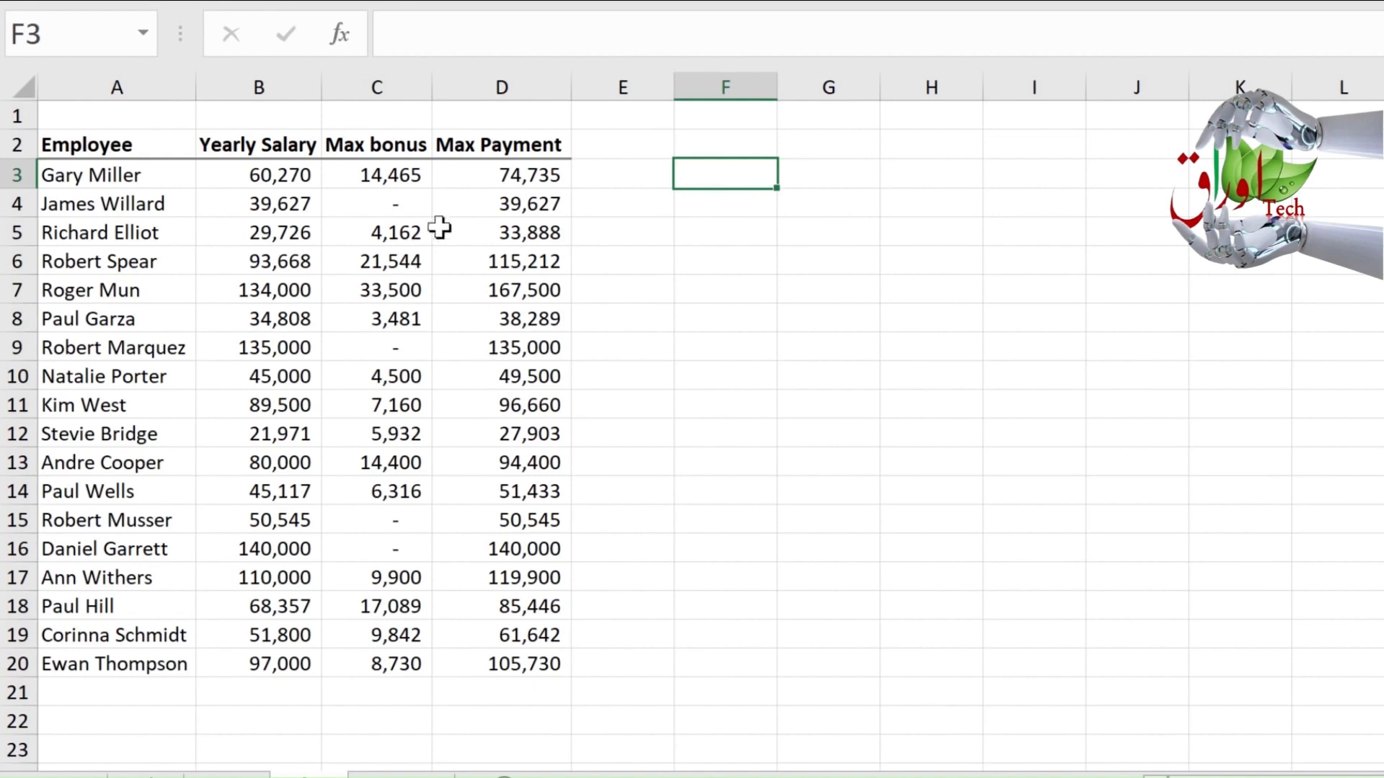
# Step: Examine the Max Payment formula in D3 and the yearly salary and Max bonus cells it adds
pyautogui.click(492, 180)
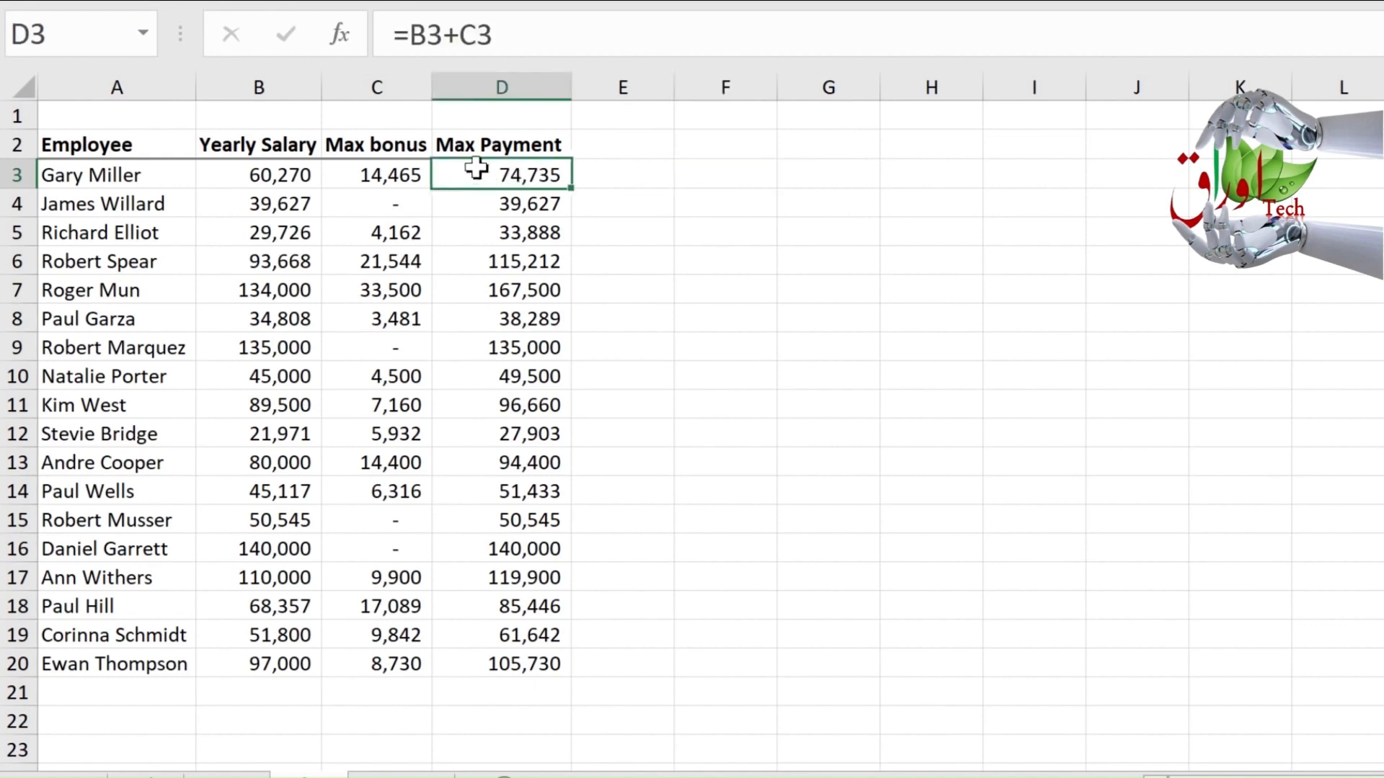
pyautogui.click(281, 170)
pyautogui.click(382, 174)
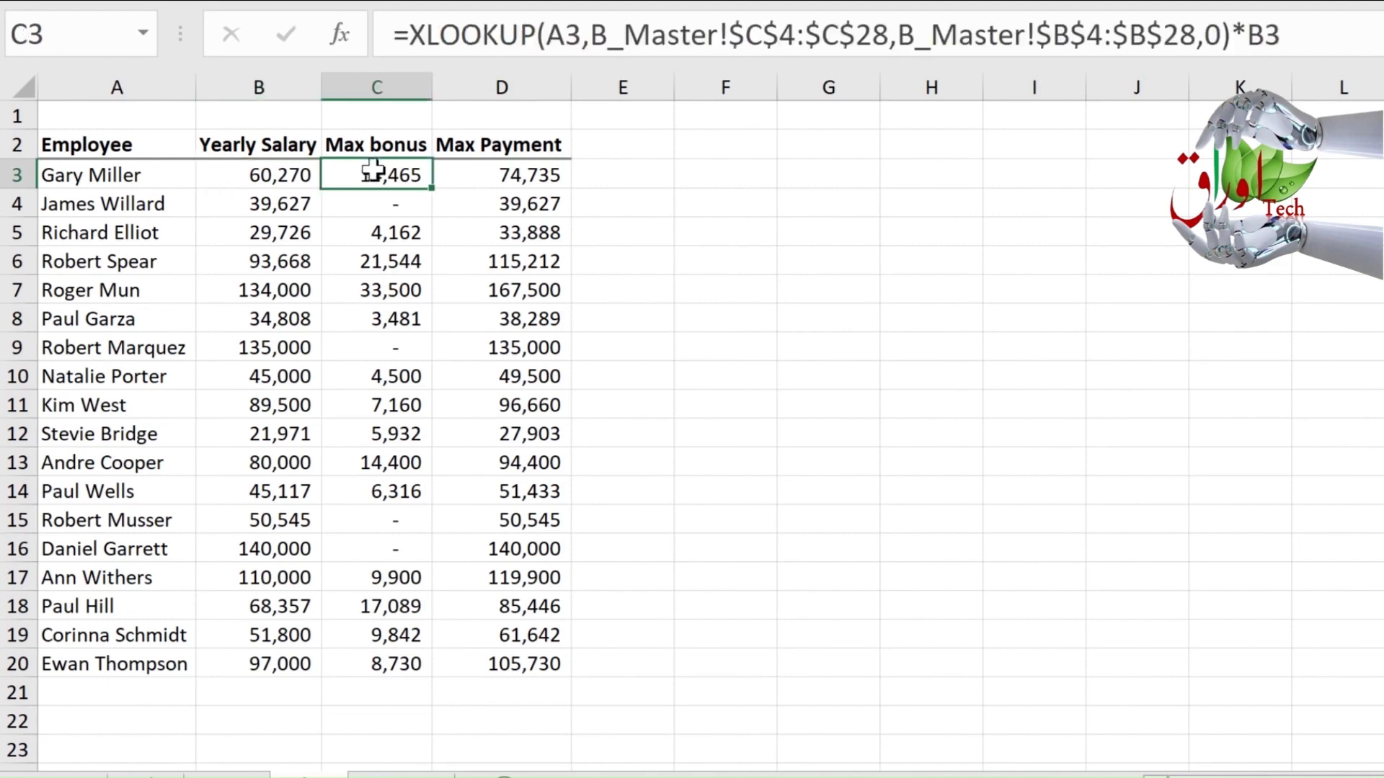
pyautogui.click(809, 181)
pyautogui.click(727, 203)
pyautogui.click(729, 155)
# Step: Add a data validation list to F3 that uses the employee names in $A$3:$A$20 as its source
pyautogui.click(729, 173)
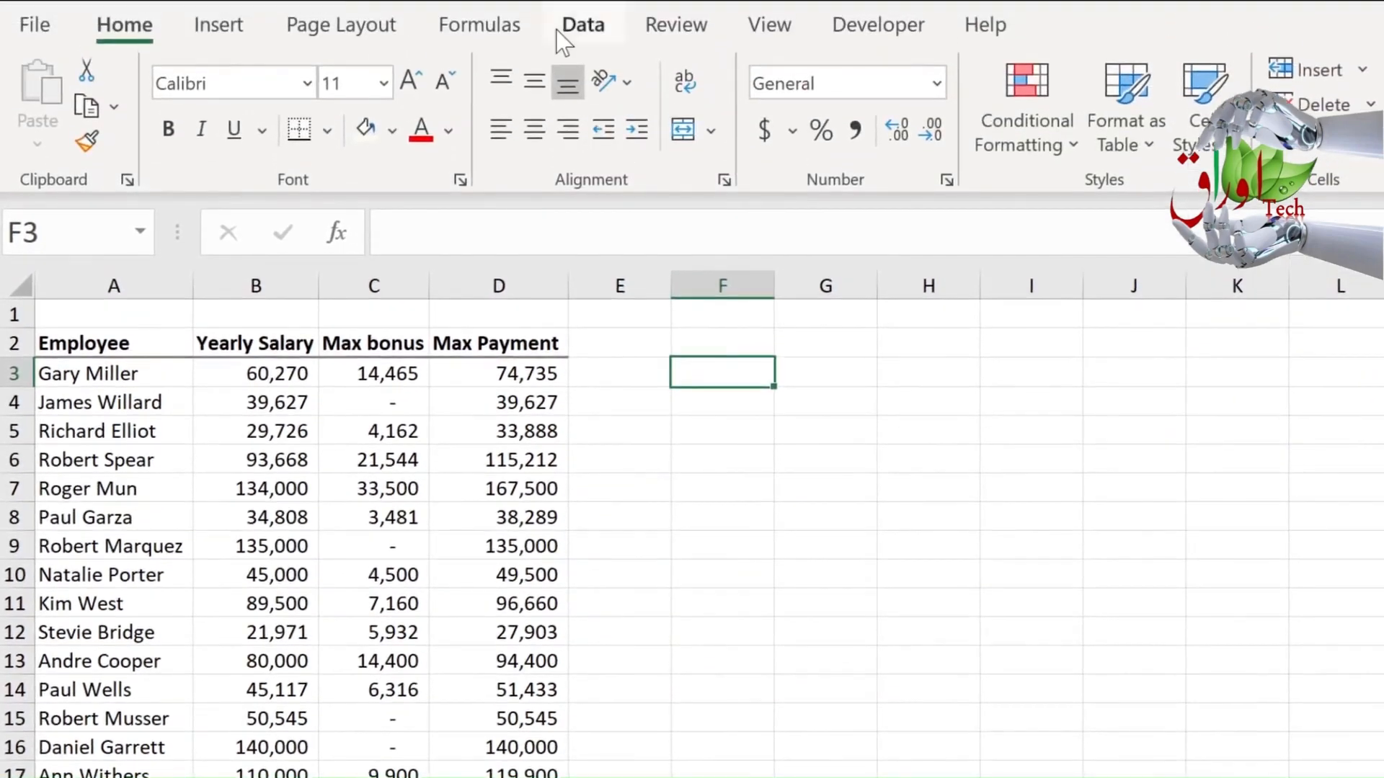
pyautogui.click(558, 33)
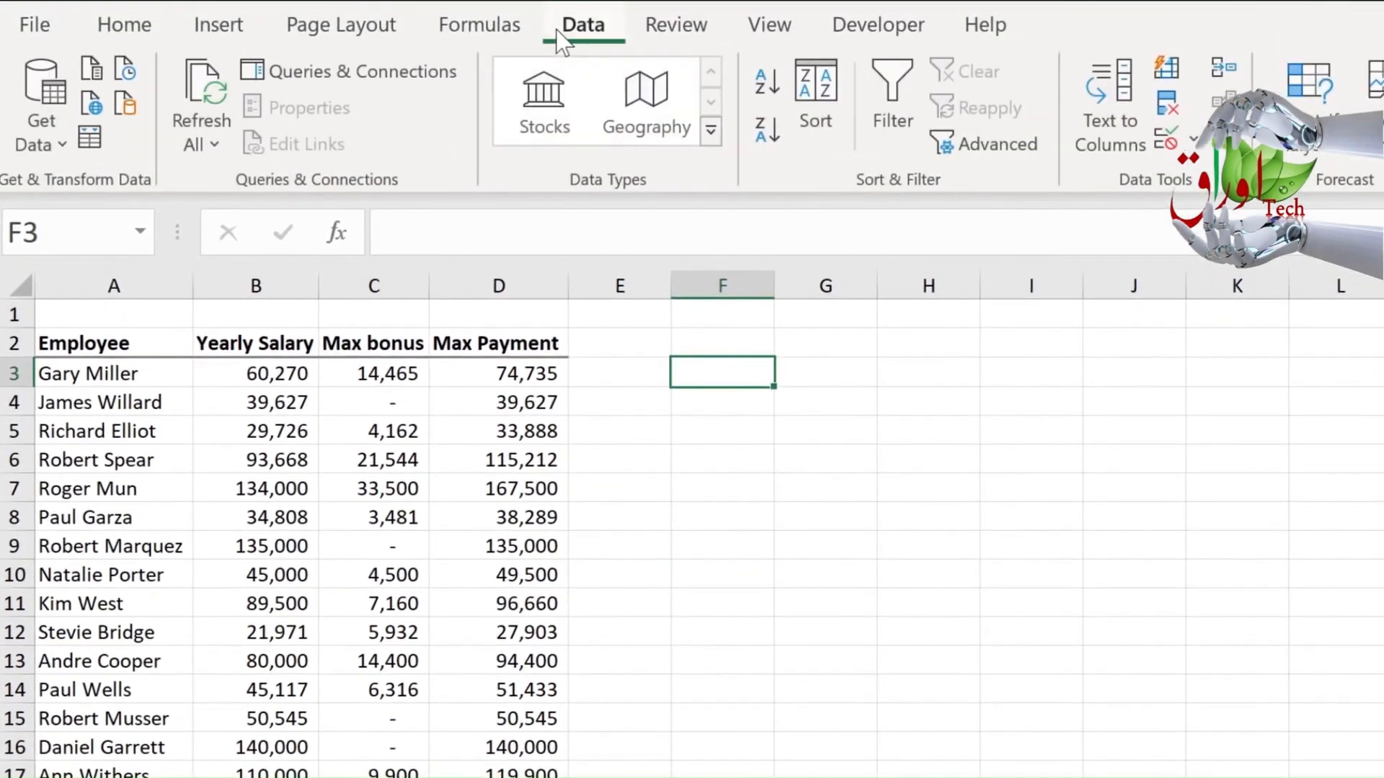
pyautogui.click(1166, 138)
pyautogui.click(496, 327)
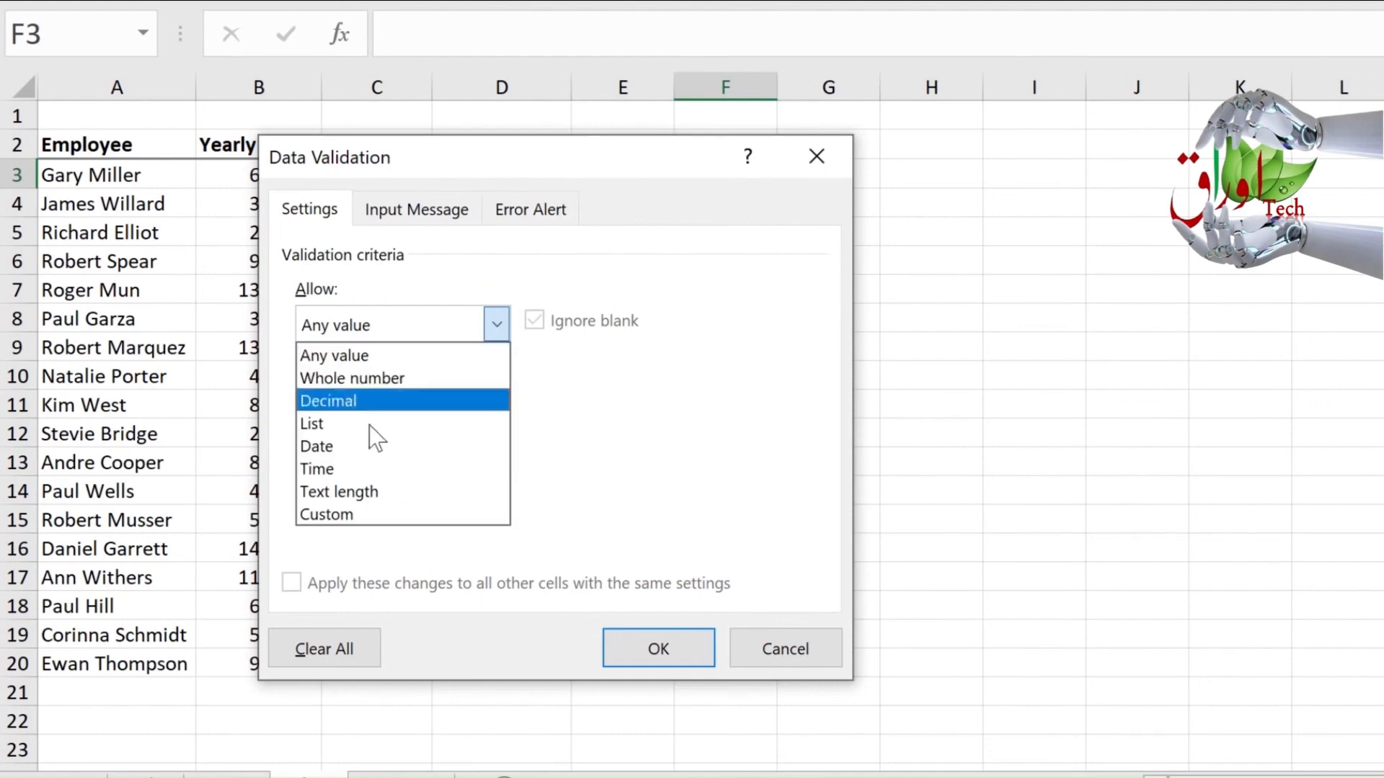
pyautogui.click(367, 425)
pyautogui.click(357, 469)
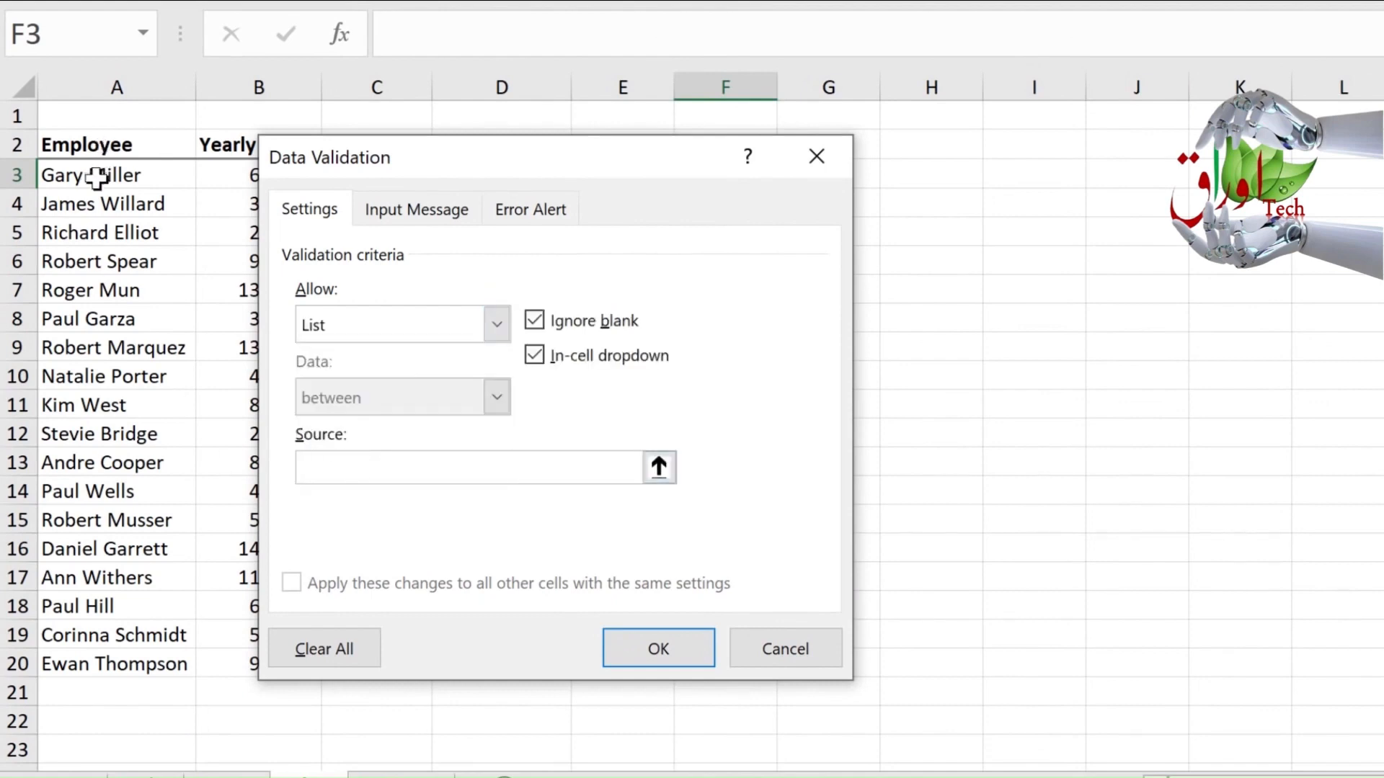
pyautogui.click(99, 178)
pyautogui.hotkey('ctrl', 'shift', 'Down')
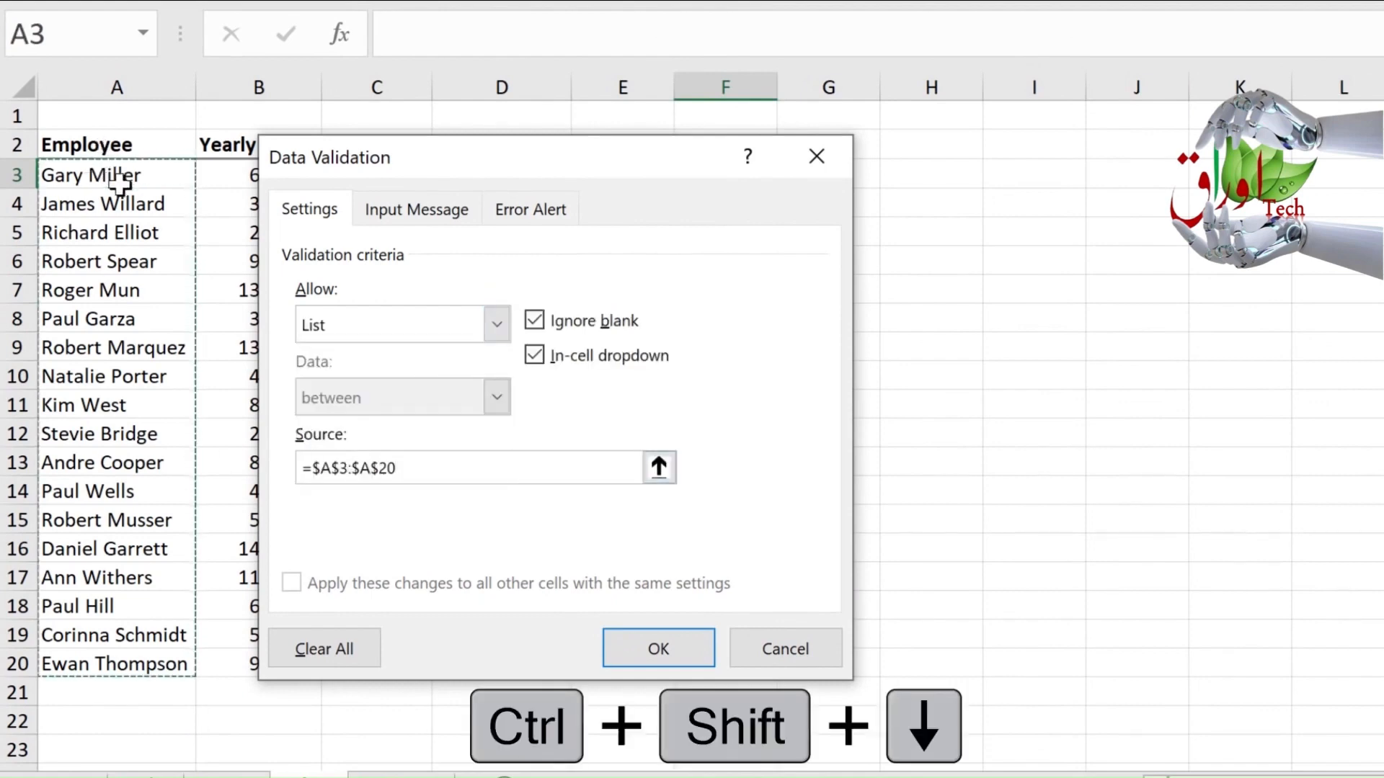
pyautogui.click(633, 639)
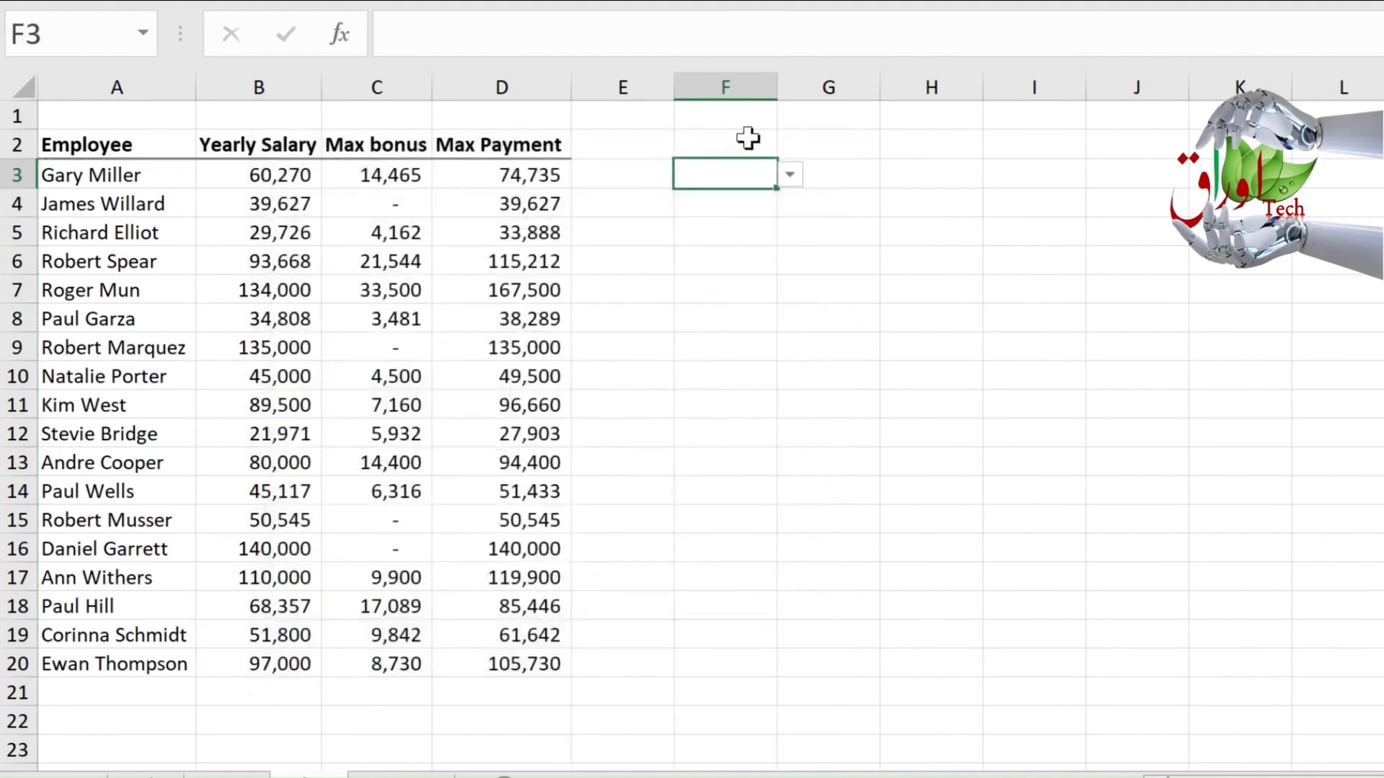
# Step: Choose the employee listed in A4 from the F3 dropdown and fit column F to the name
pyautogui.click(792, 181)
pyautogui.click(754, 224)
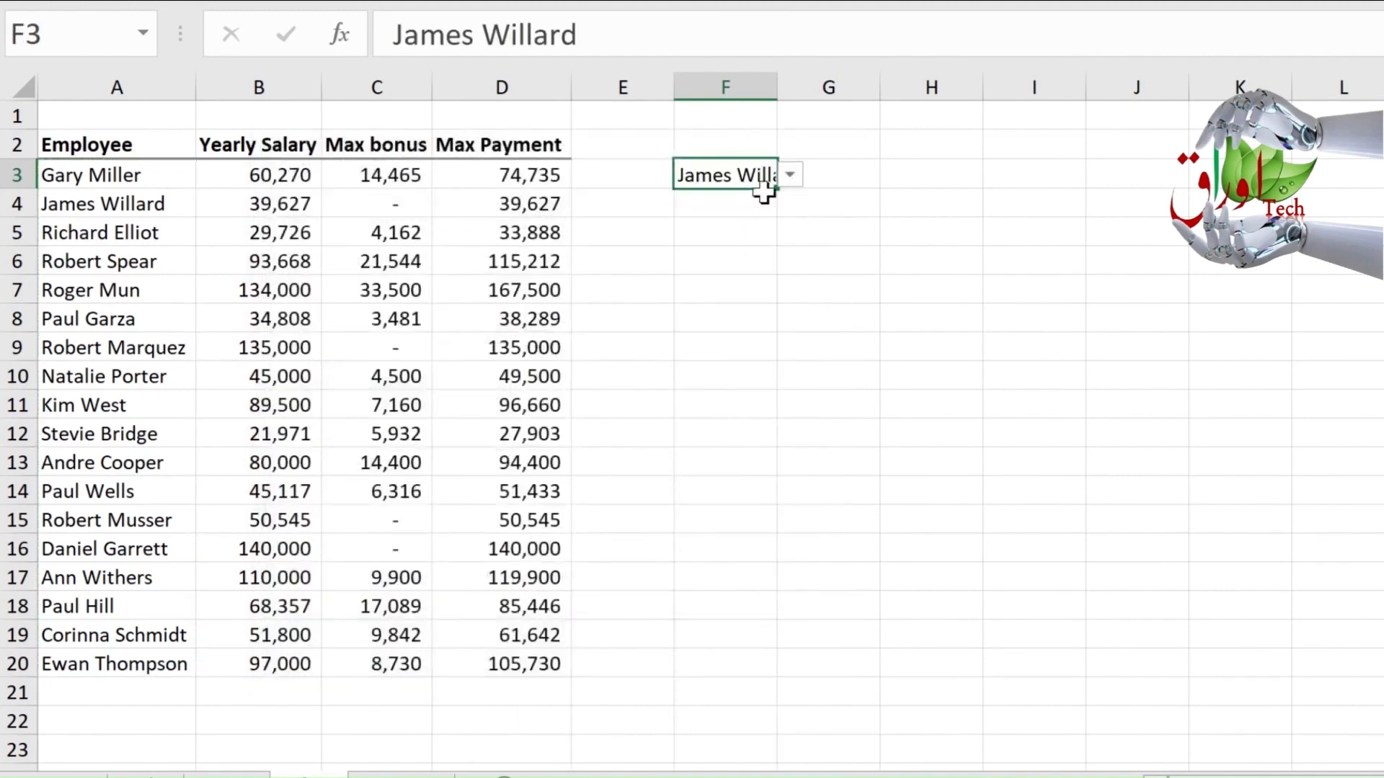
pyautogui.doubleClick(776, 99)
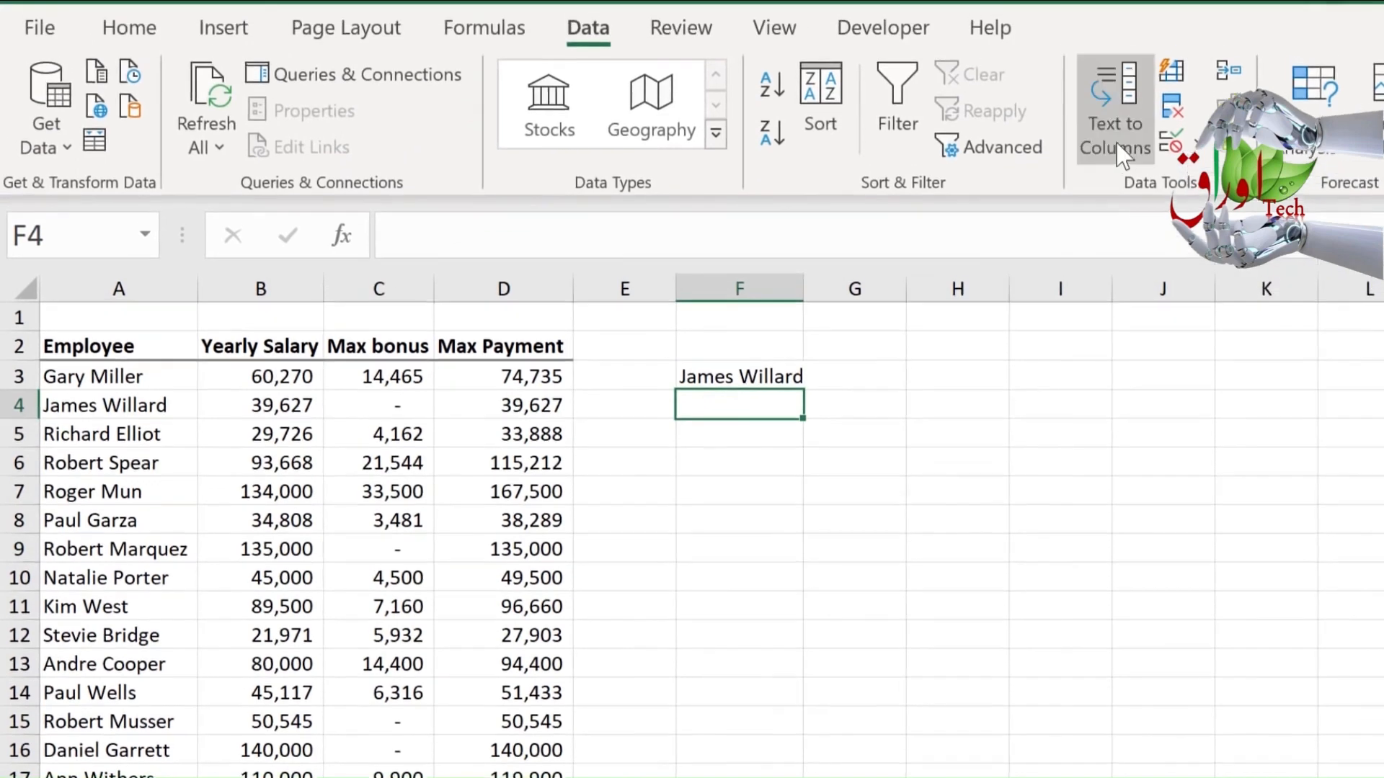
# Step: Add a data validation list to F4 with the headers B2:D2, Yearly Salary through Max Payment, as its source
pyautogui.click(1171, 142)
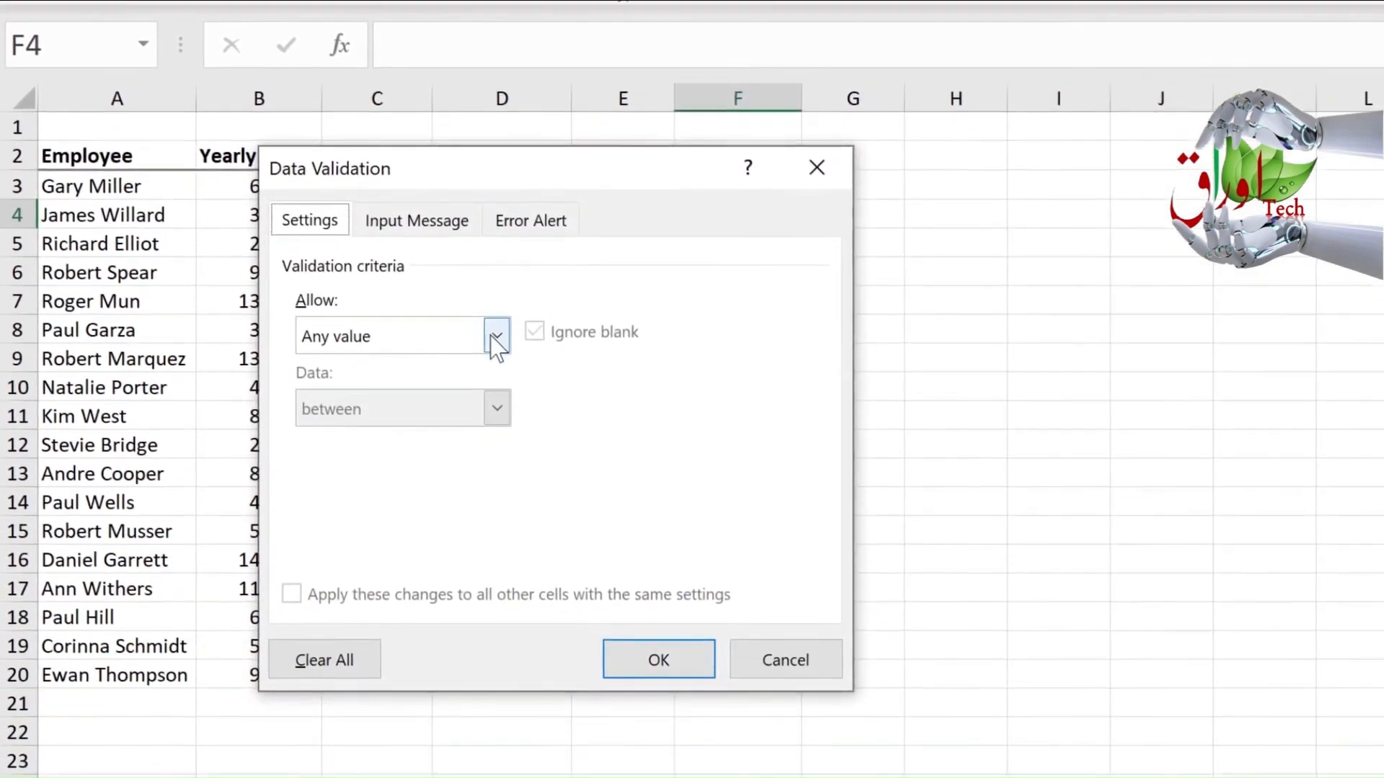
pyautogui.click(493, 336)
pyautogui.click(391, 430)
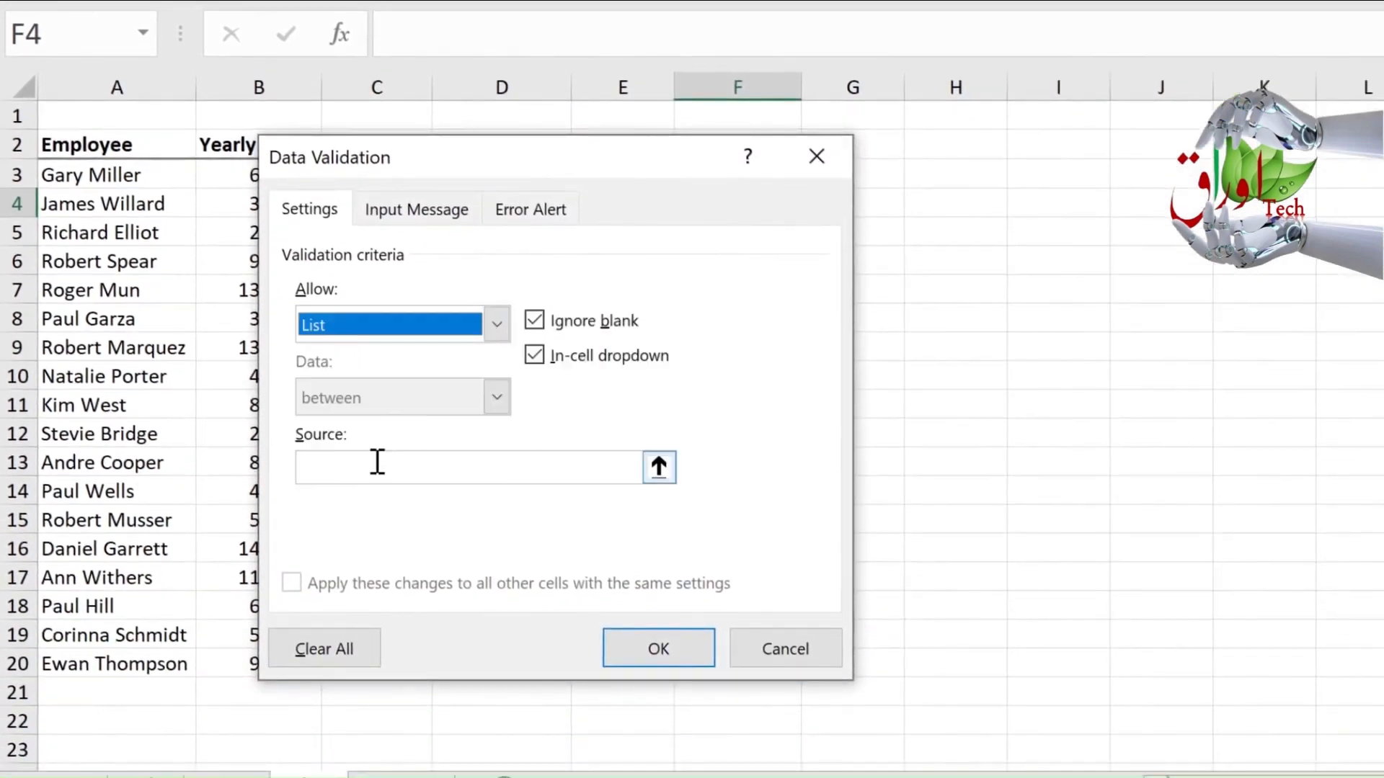
pyautogui.moveTo(451, 164); pyautogui.dragTo(639, 228)
pyautogui.moveTo(268, 145); pyautogui.dragTo(569, 153)
pyautogui.click(830, 714)
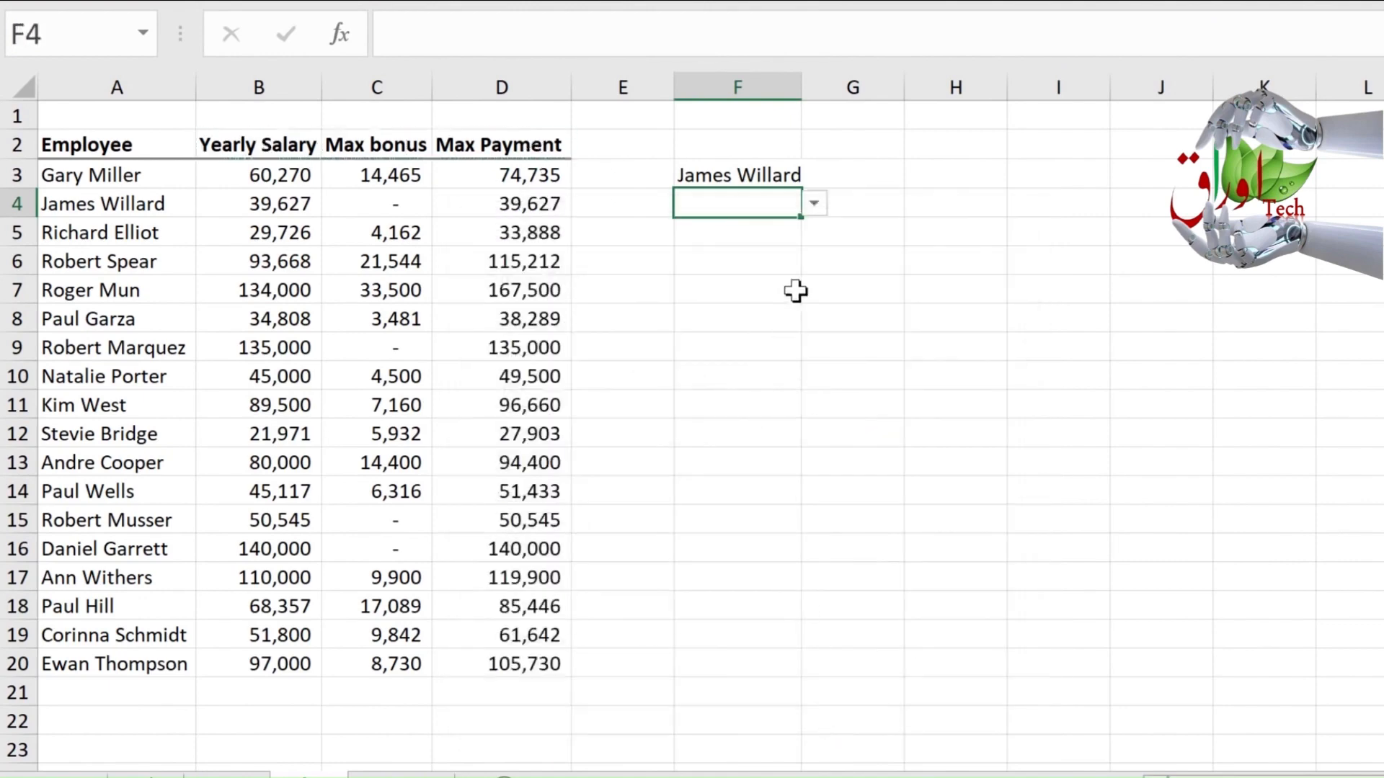
# Step: Choose Max bonus from the F4 dropdown and select the empty cell F5 below it
pyautogui.click(814, 203)
pyautogui.click(763, 253)
pyautogui.click(760, 230)
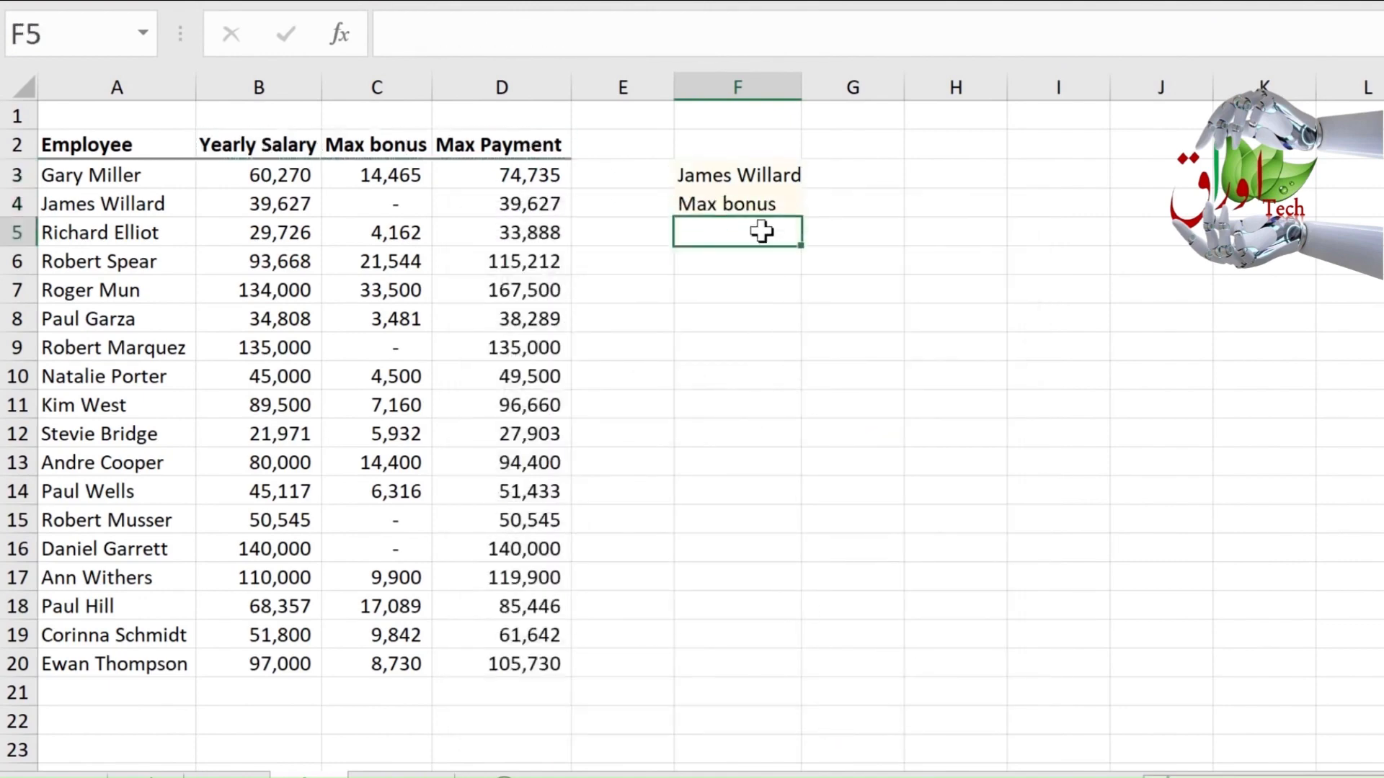
# Step: Widen column F slightly and select the empty cell F5 below the two dropdown cells
pyautogui.moveTo(795, 87); pyautogui.dragTo(821, 89)
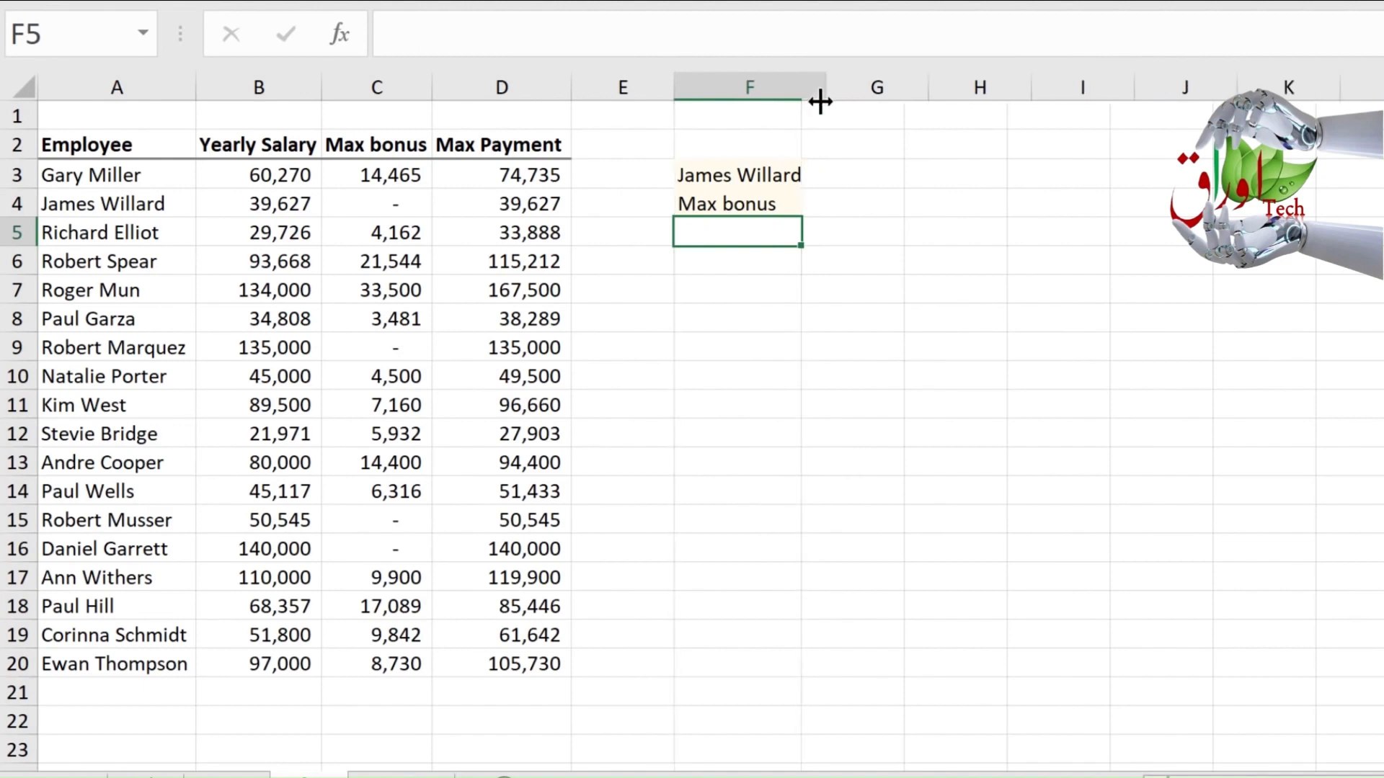
pyautogui.click(768, 179)
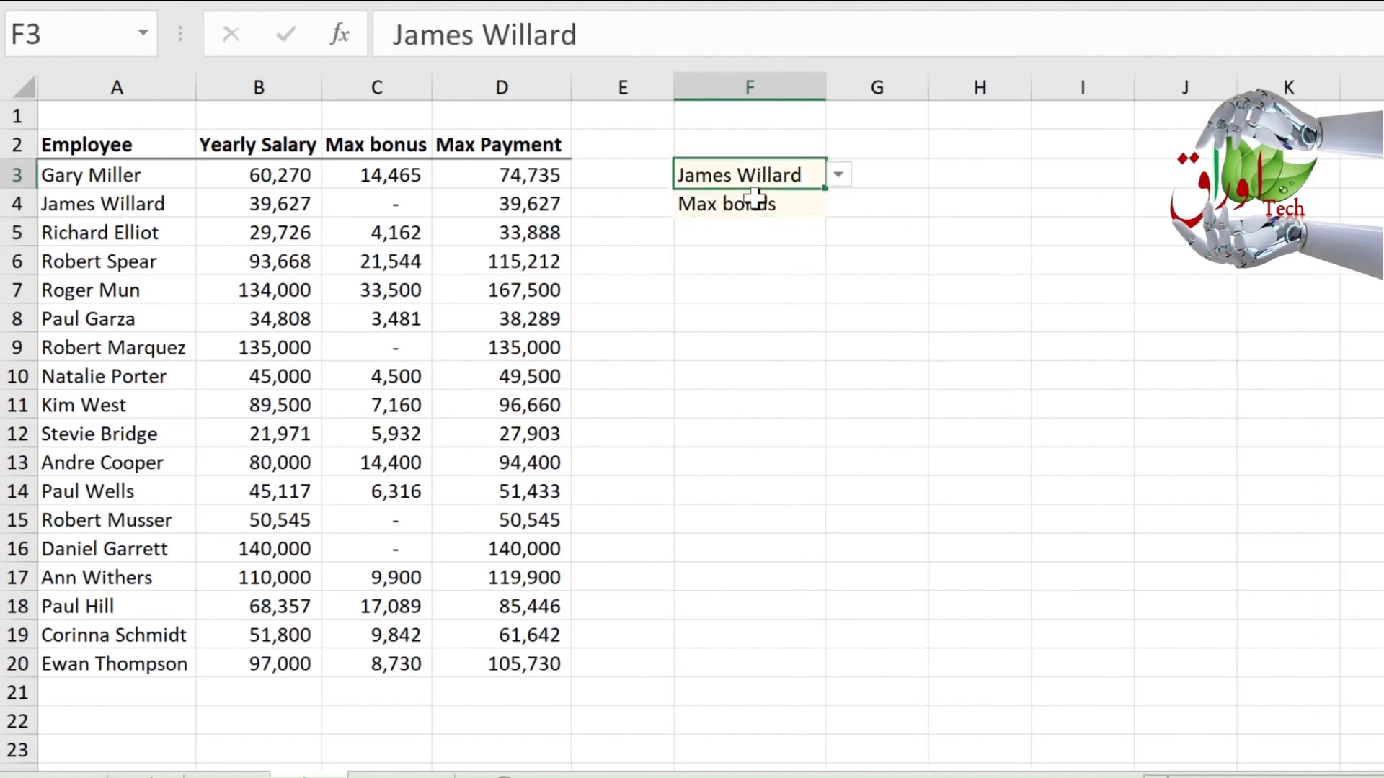
pyautogui.click(739, 204)
pyautogui.click(735, 229)
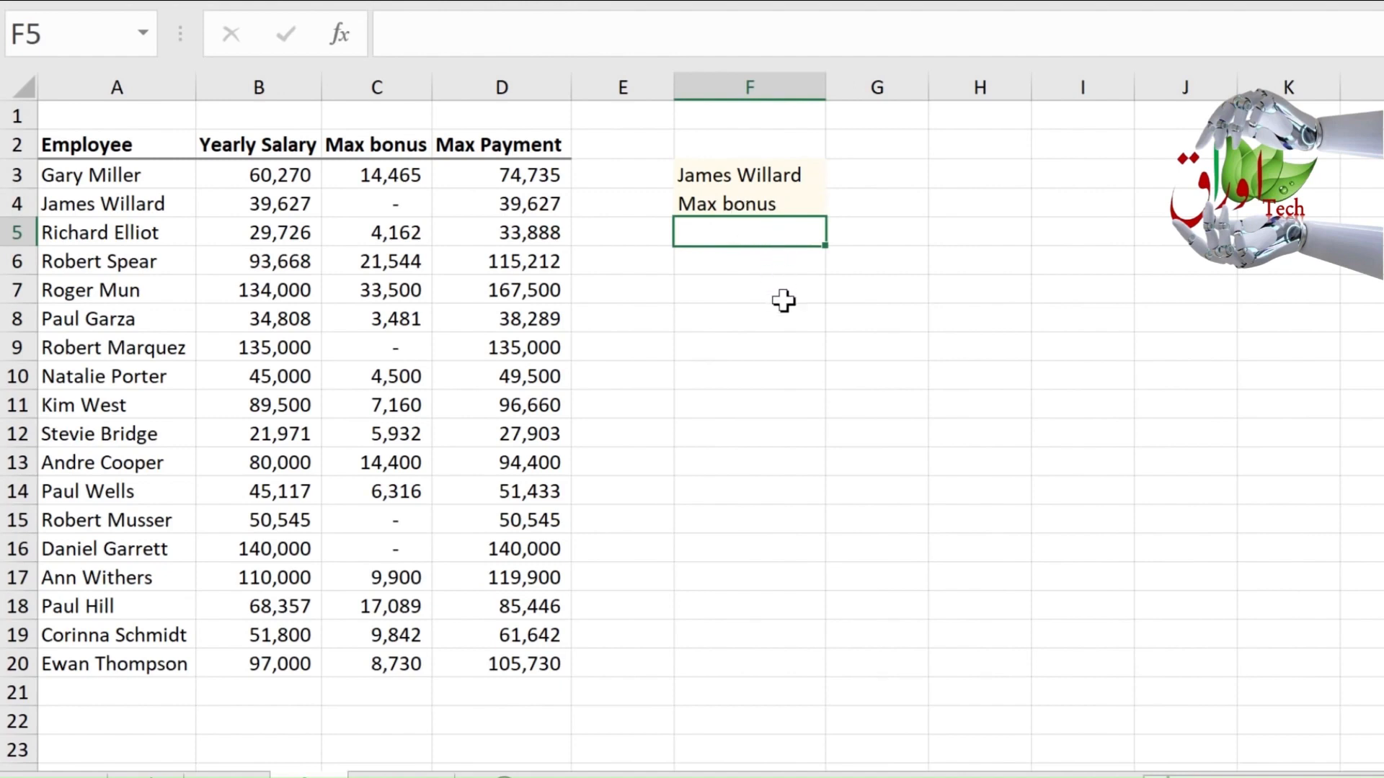
# Step: Start an XLOOKUP formula in F5 with lookup value F3, lookup array A3:A20 and return array B3:D20
pyautogui.write('=xl')
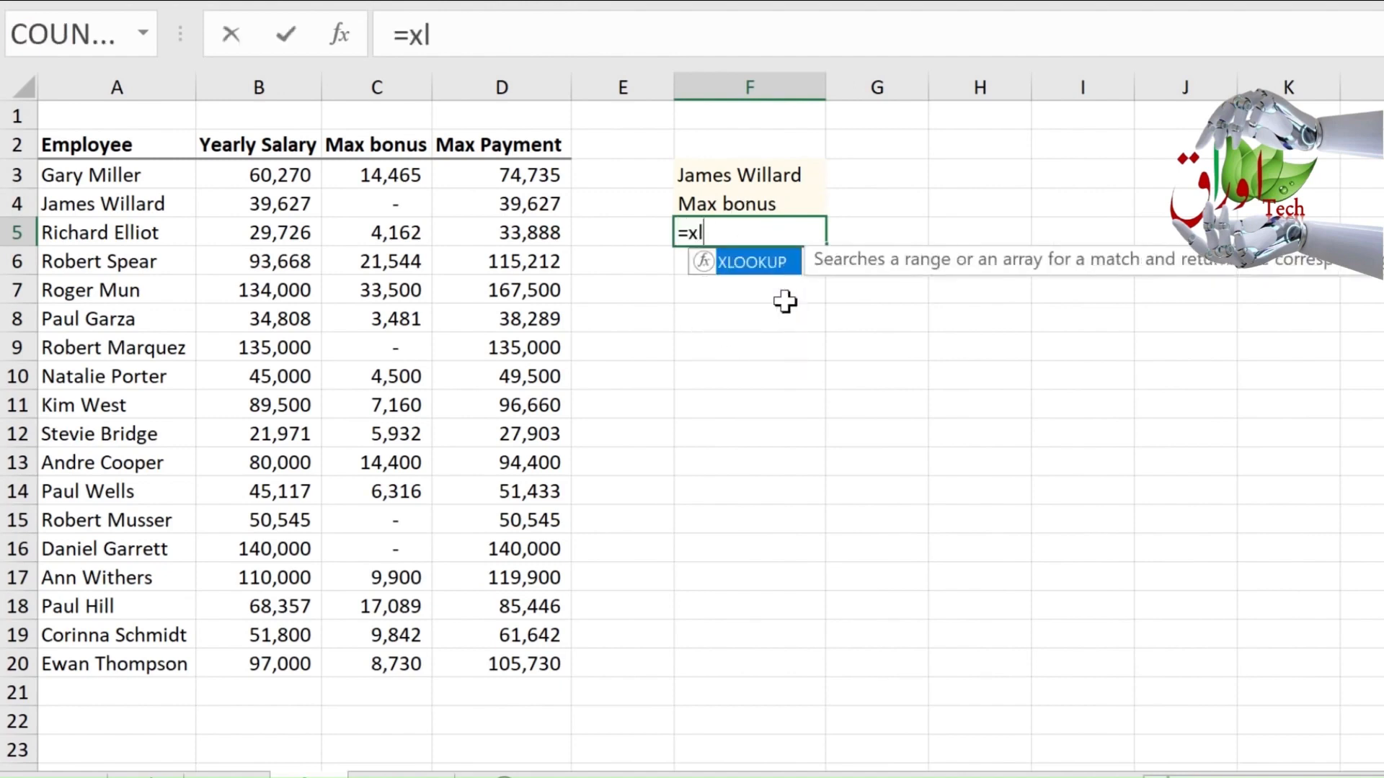
pyautogui.press('Tab')
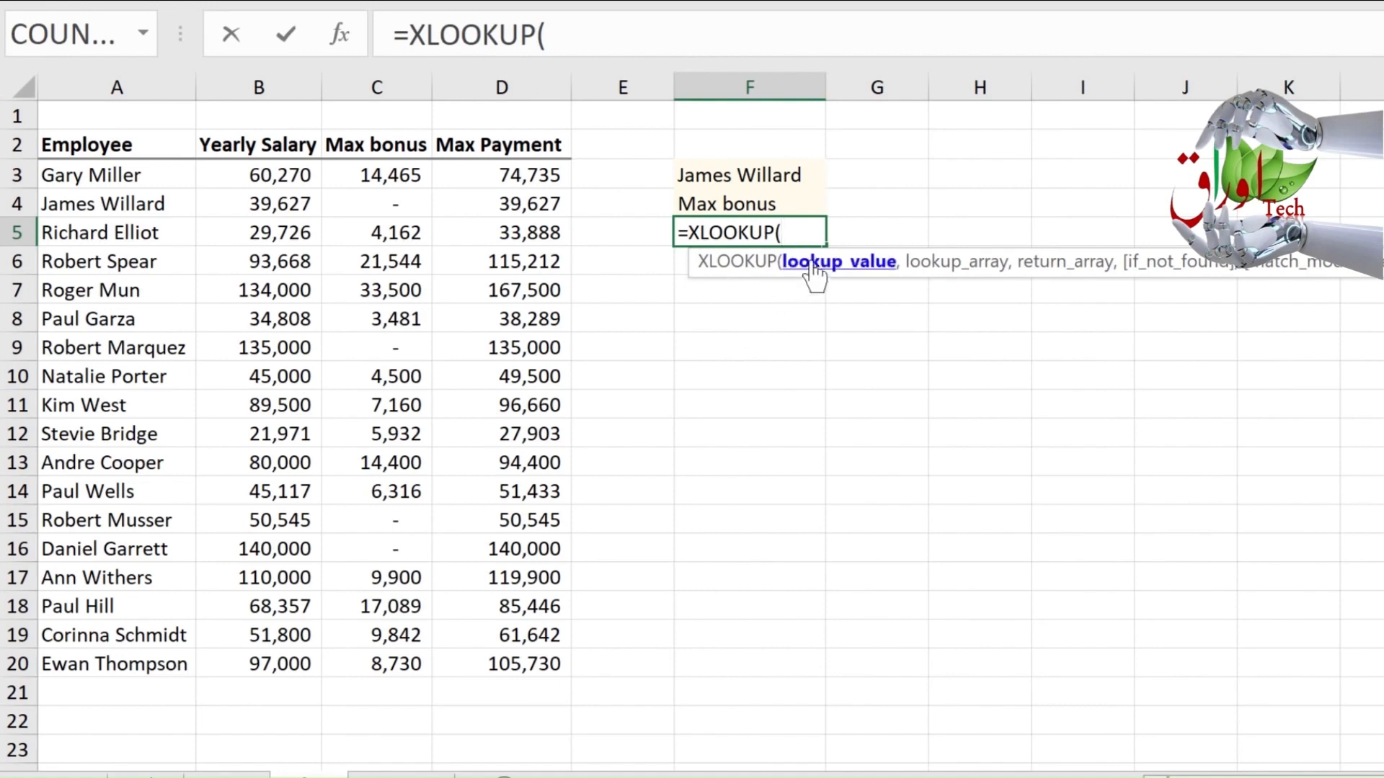
pyautogui.click(758, 185)
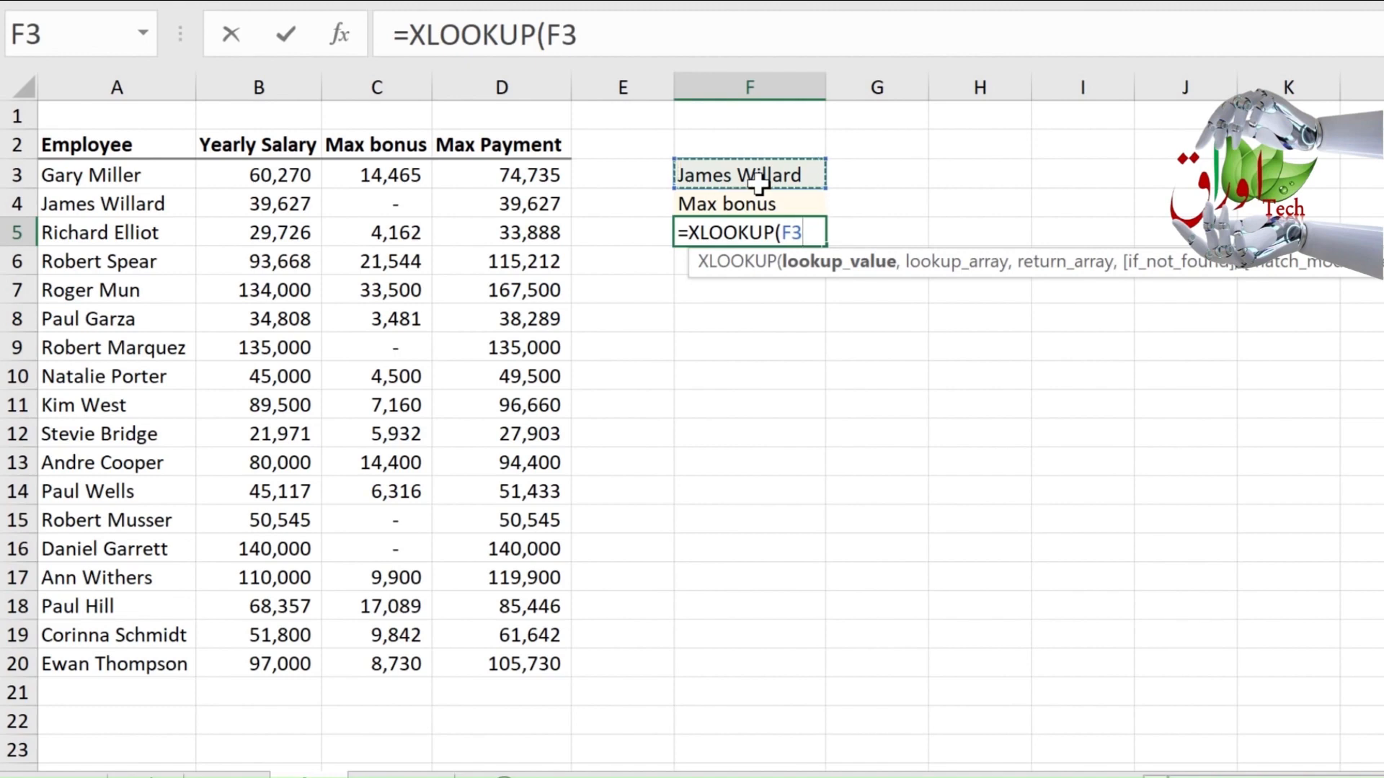
pyautogui.write(',')
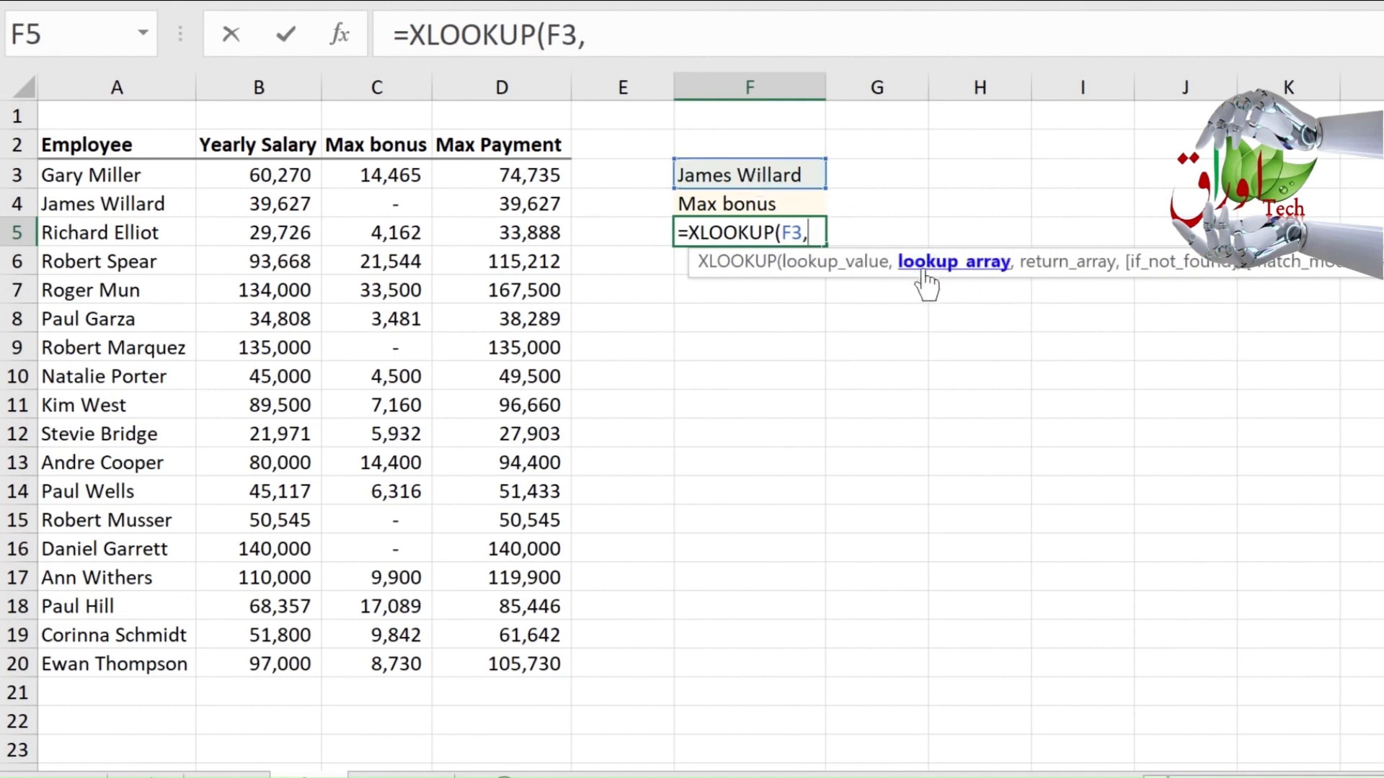
pyautogui.moveTo(166, 182); pyautogui.dragTo(141, 661)
pyautogui.write(',')
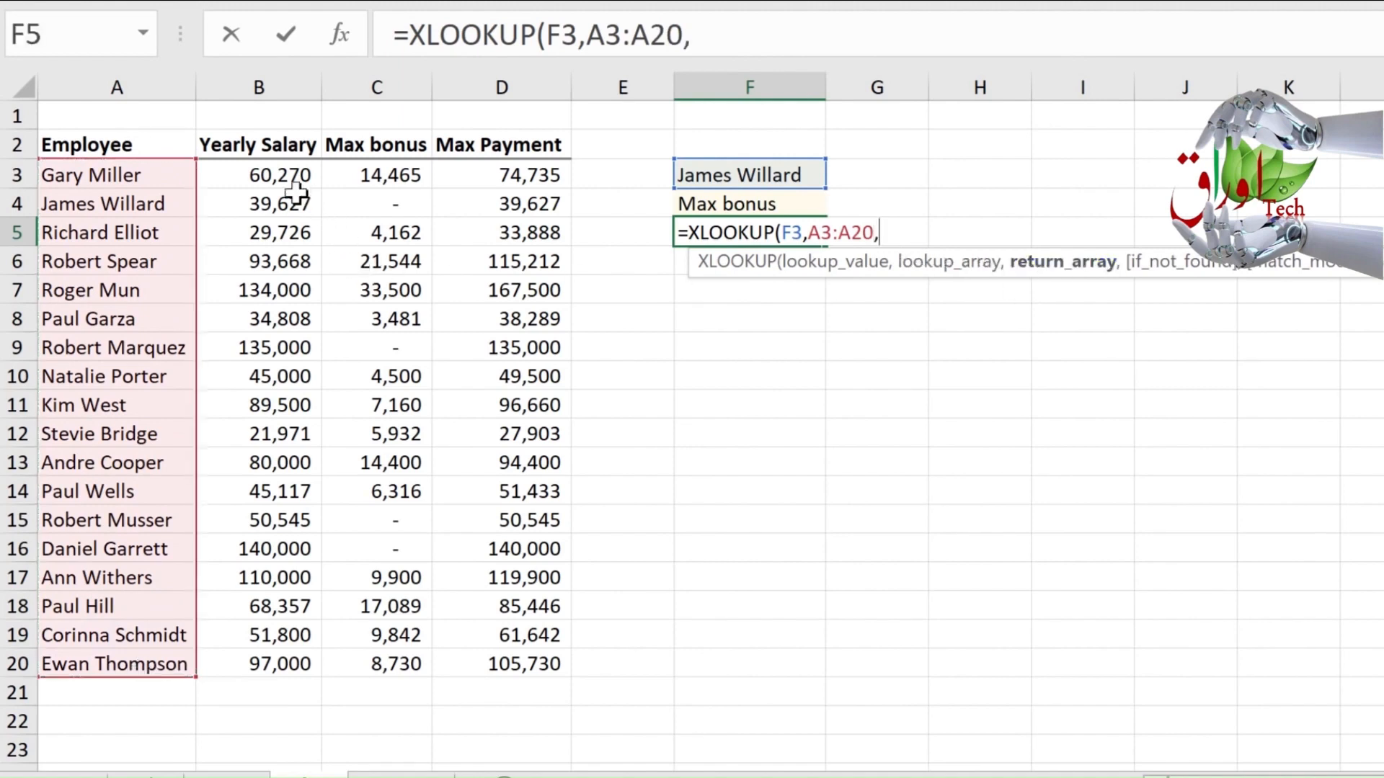
pyautogui.moveTo(274, 175); pyautogui.dragTo(497, 656)
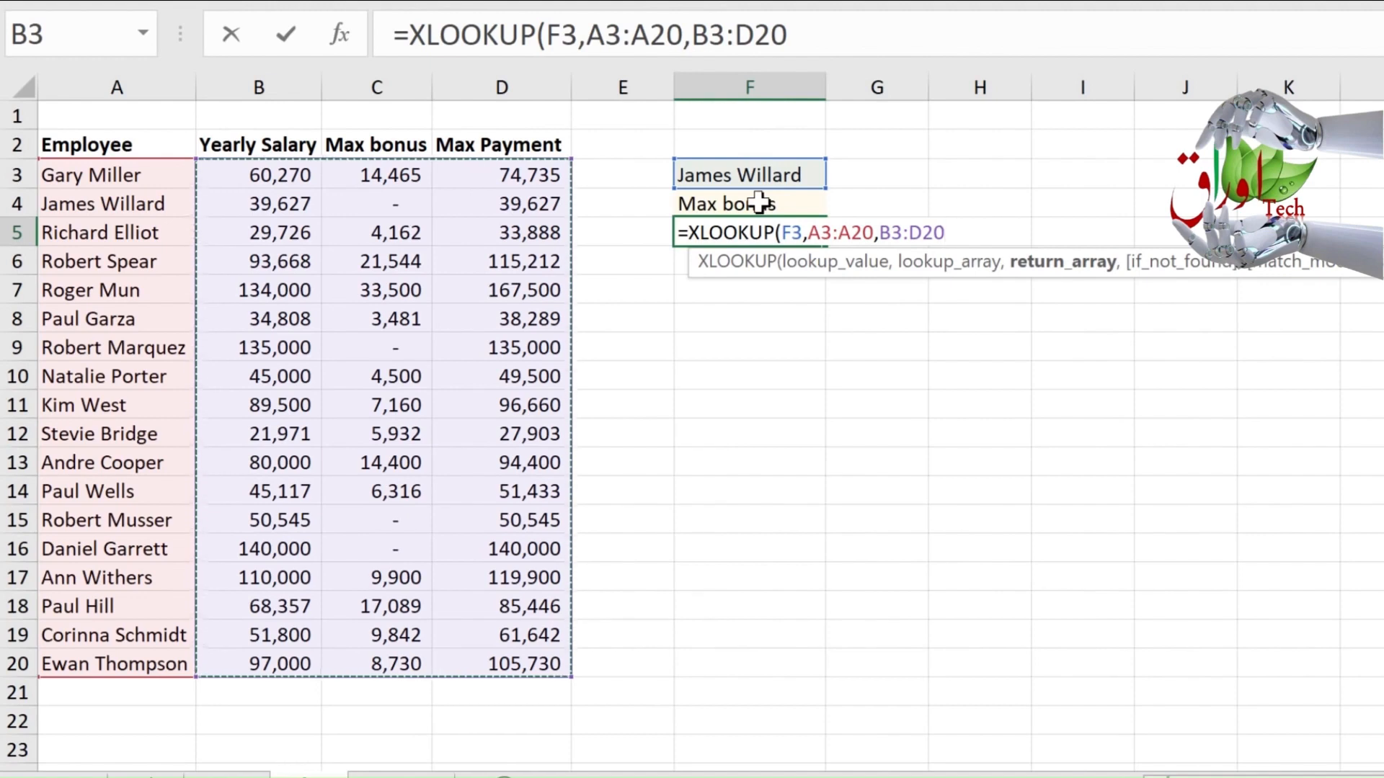
# Step: Nest XLOOKUP(F4,B2:D2,B3:D20) as the return array of F5's formula, complete the closing parentheses and enter it
pyautogui.click(690, 36)
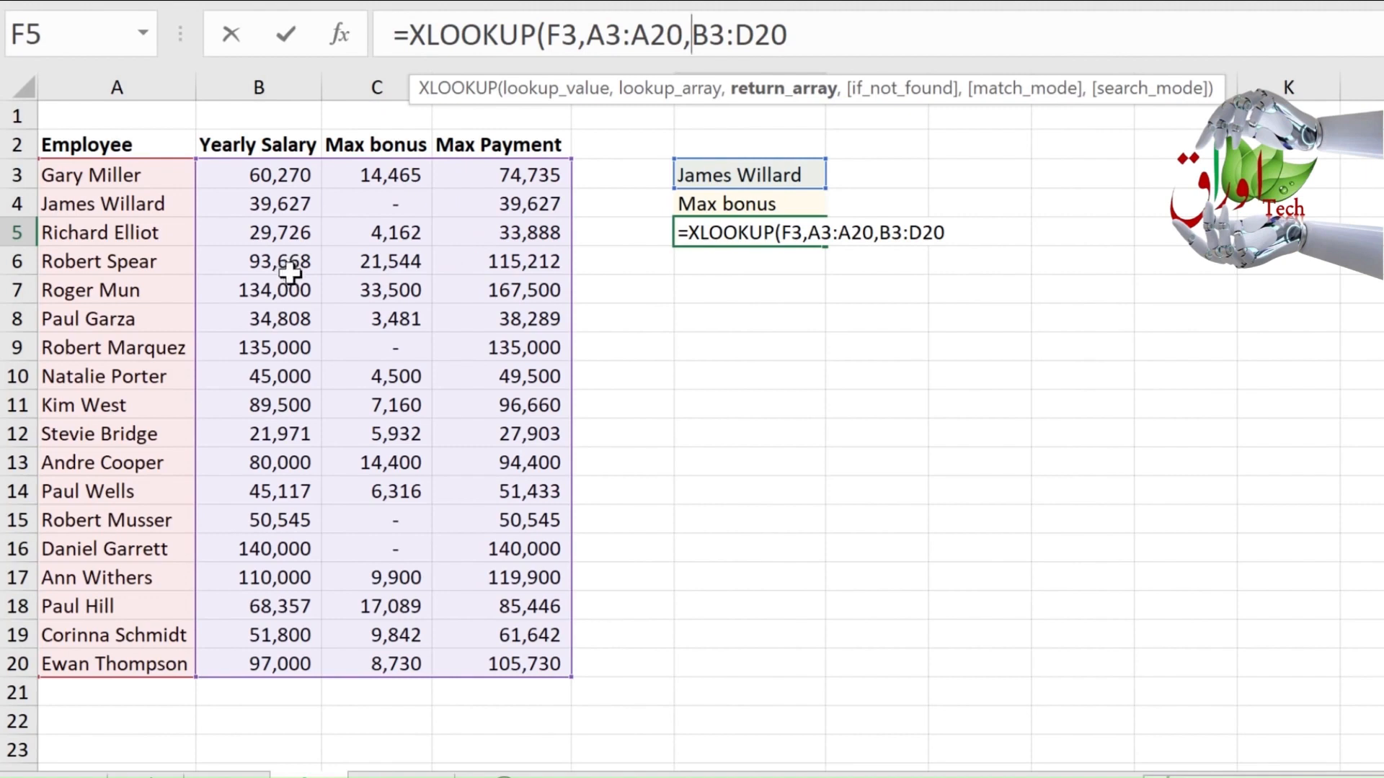
pyautogui.write('x')
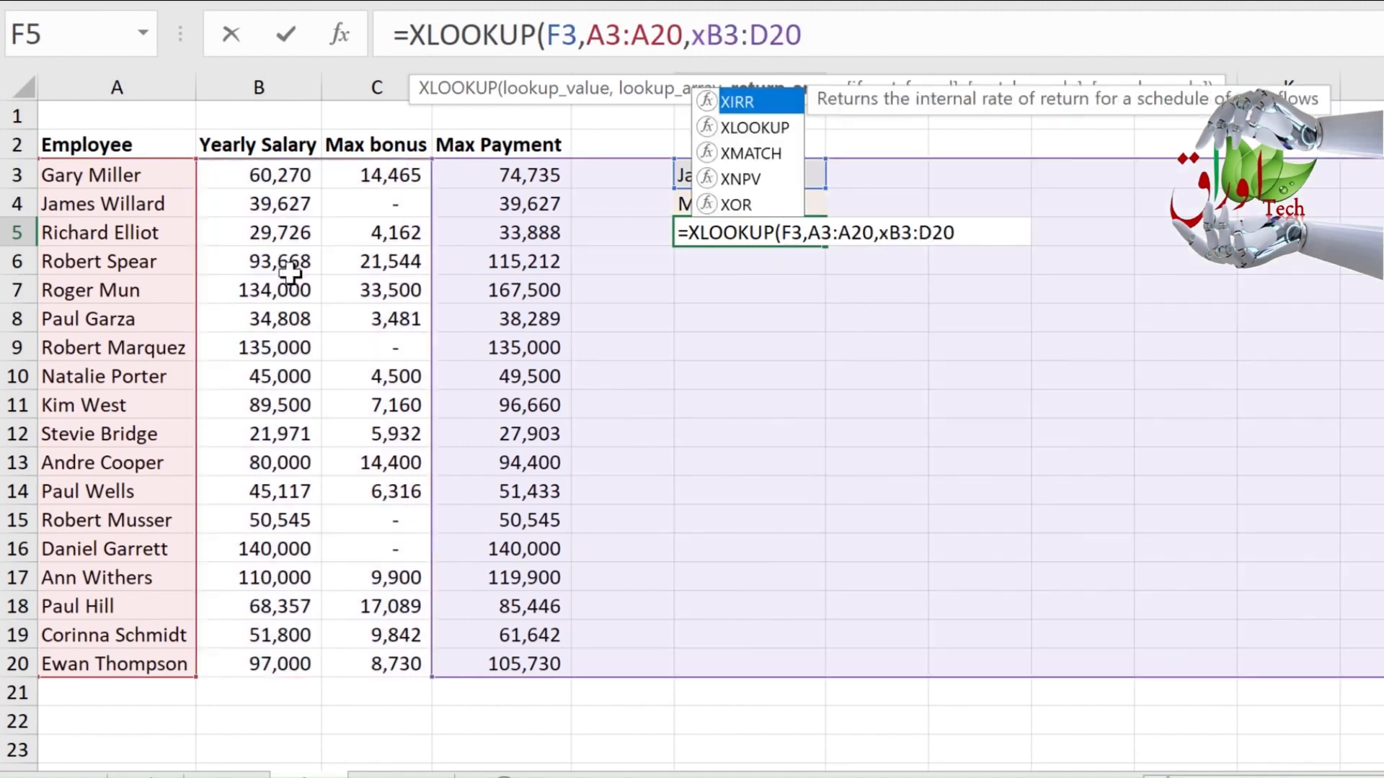
pyautogui.write('lo')
pyautogui.press('Tab')
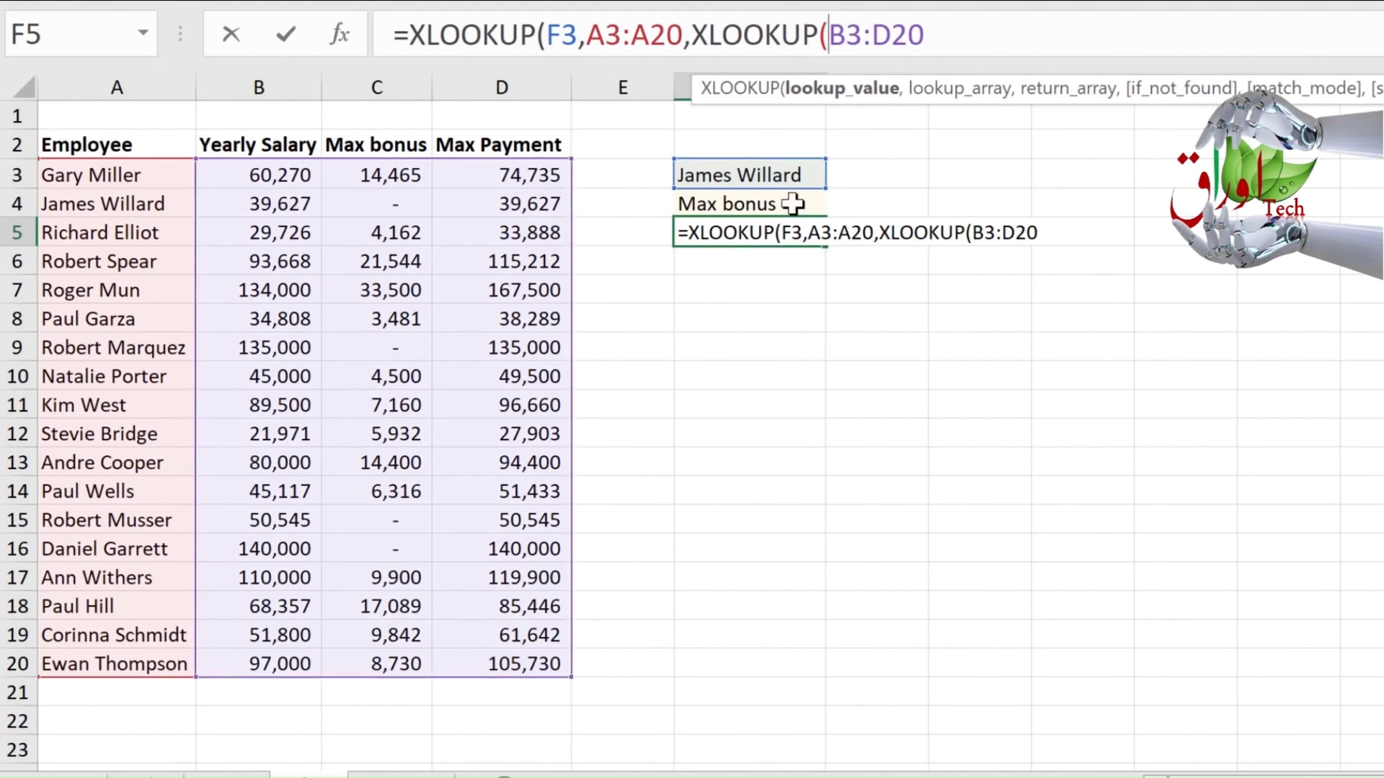
pyautogui.click(753, 208)
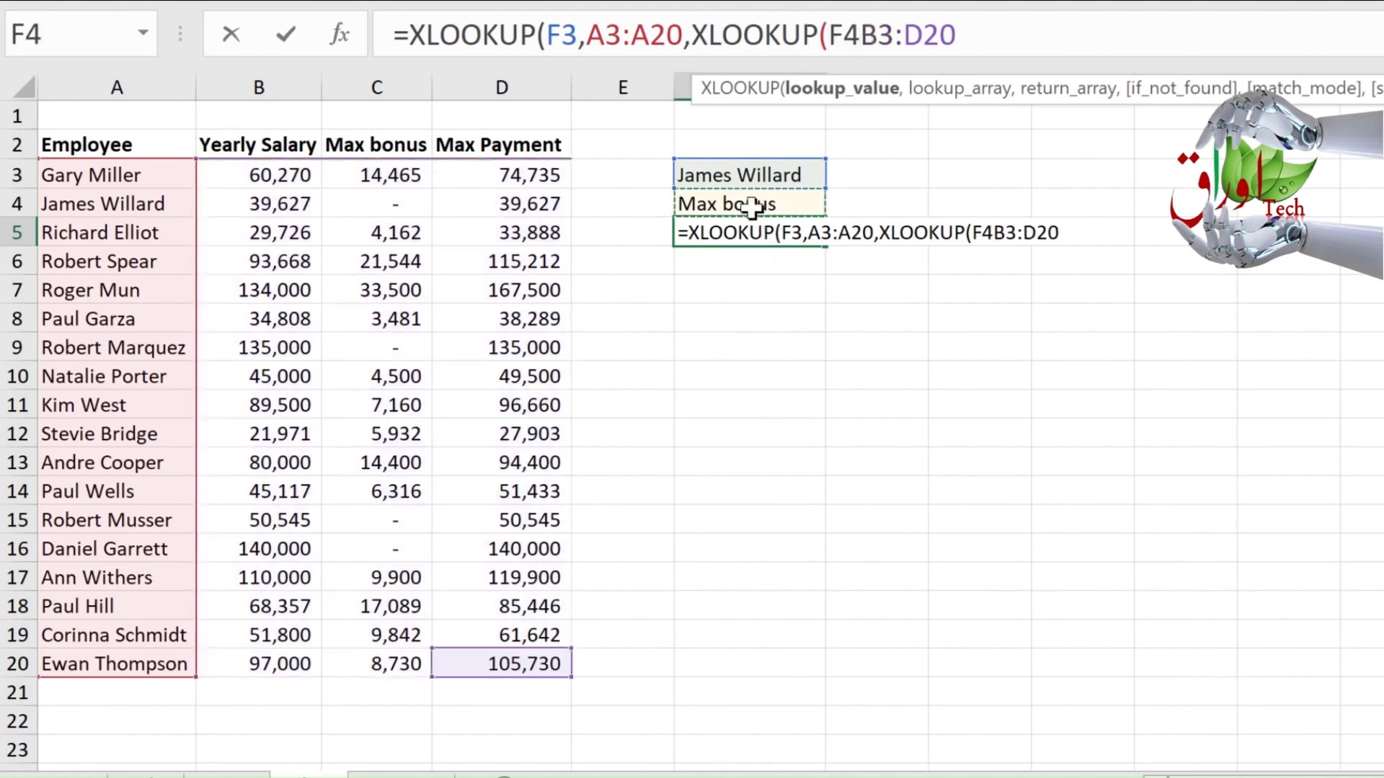
pyautogui.write(',')
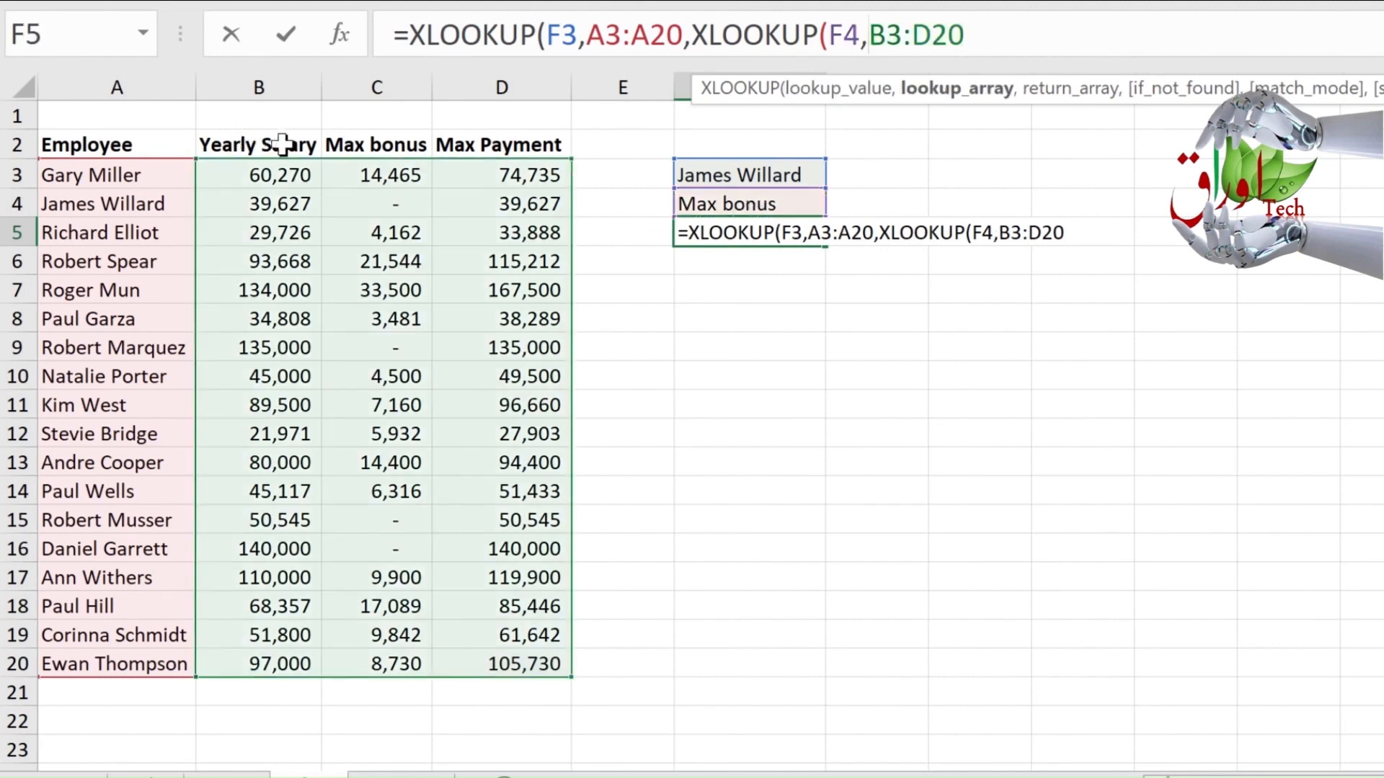
pyautogui.moveTo(281, 144); pyautogui.dragTo(550, 142)
pyautogui.write(',B')
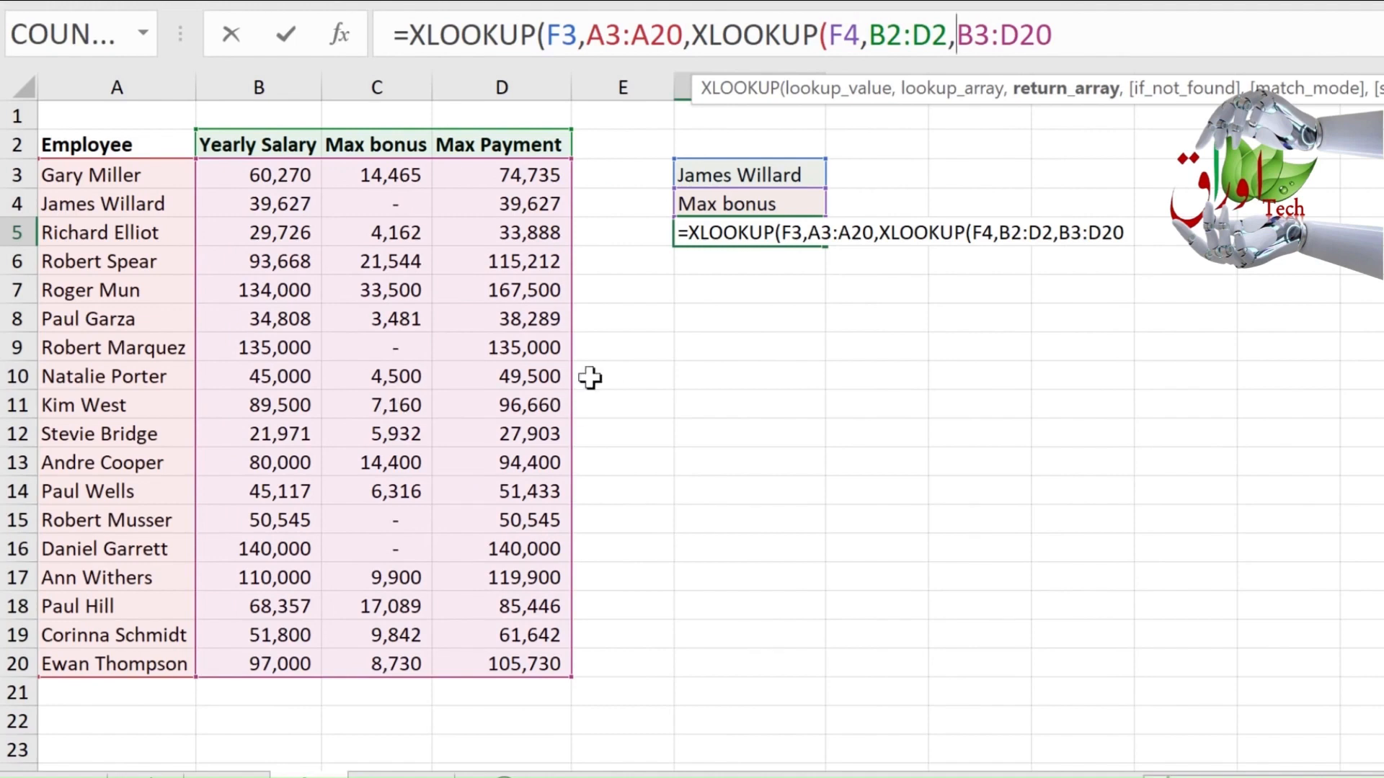
pyautogui.click(1135, 35)
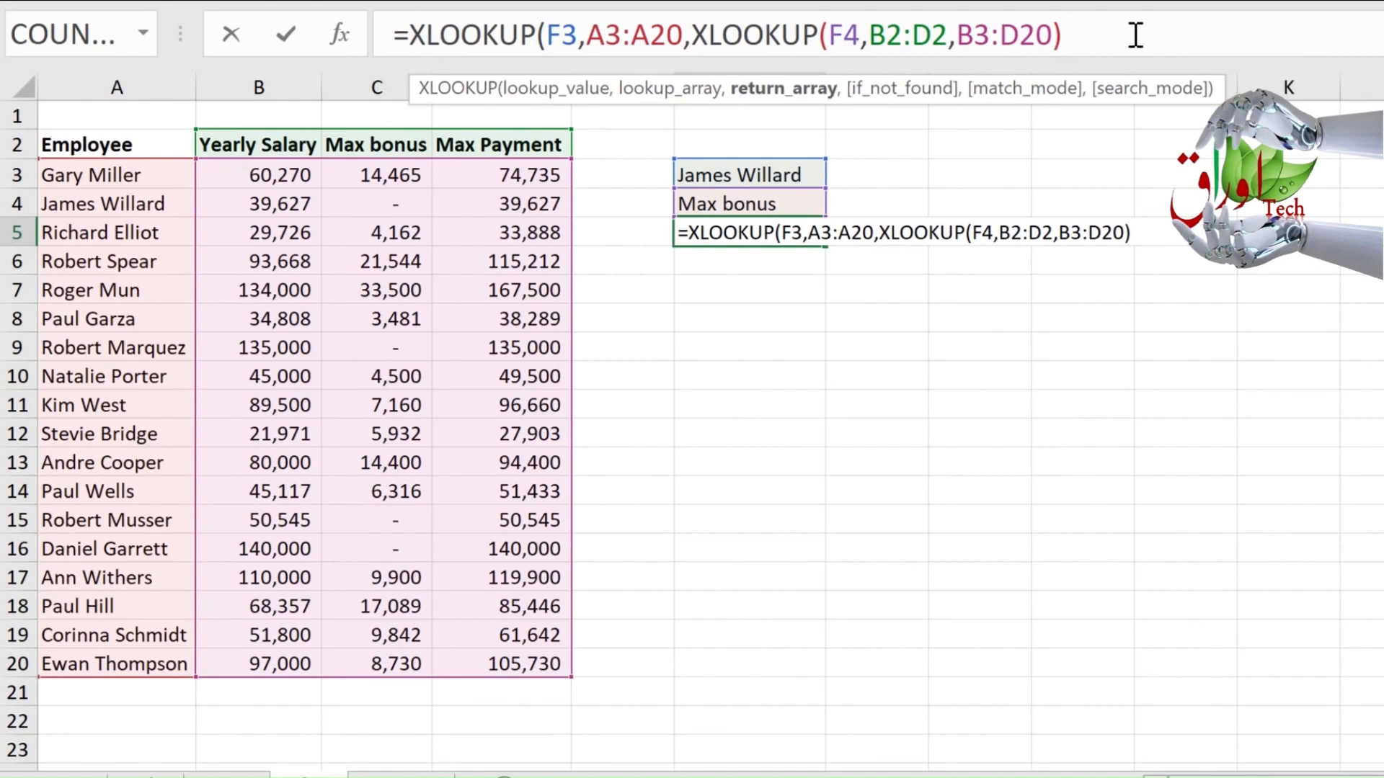
pyautogui.write(')')
pyautogui.hotkey('ctrl', 'Return')
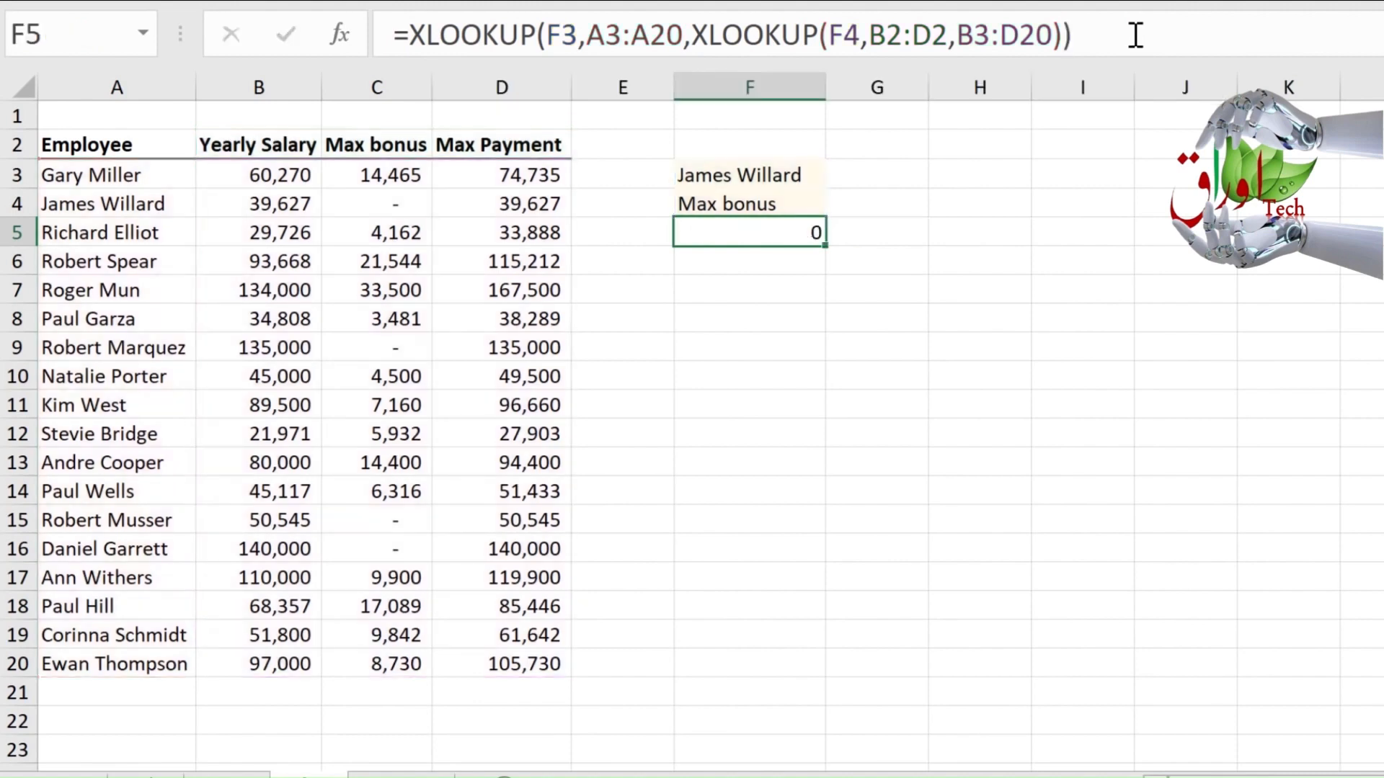
# Step: Choose Yearly Salary from the F4 dropdown to test the two-way lookup
pyautogui.click(768, 208)
pyautogui.click(730, 226)
pyautogui.click(789, 206)
pyautogui.click(839, 210)
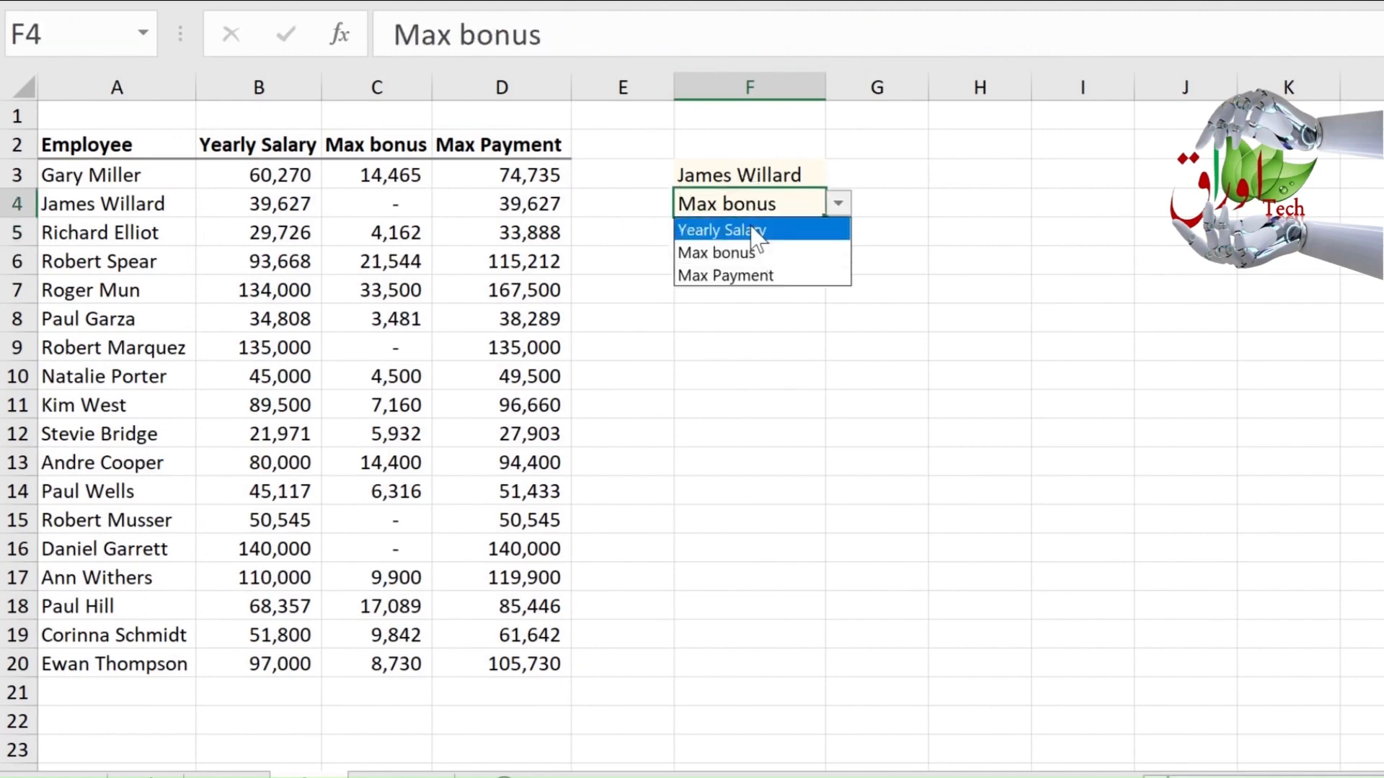
pyautogui.click(750, 229)
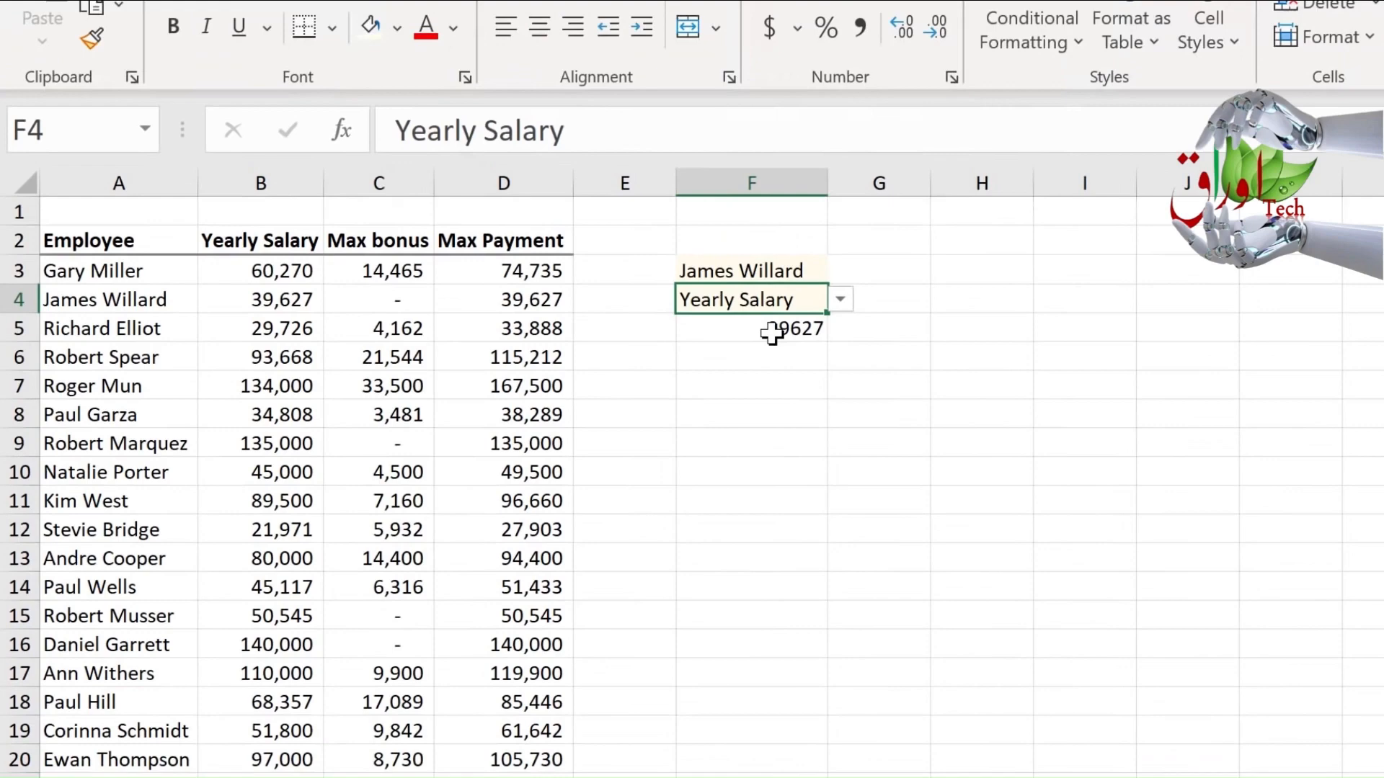
# Step: Copy the number format of salary cell B4 onto the lookup result in F5
pyautogui.click(771, 332)
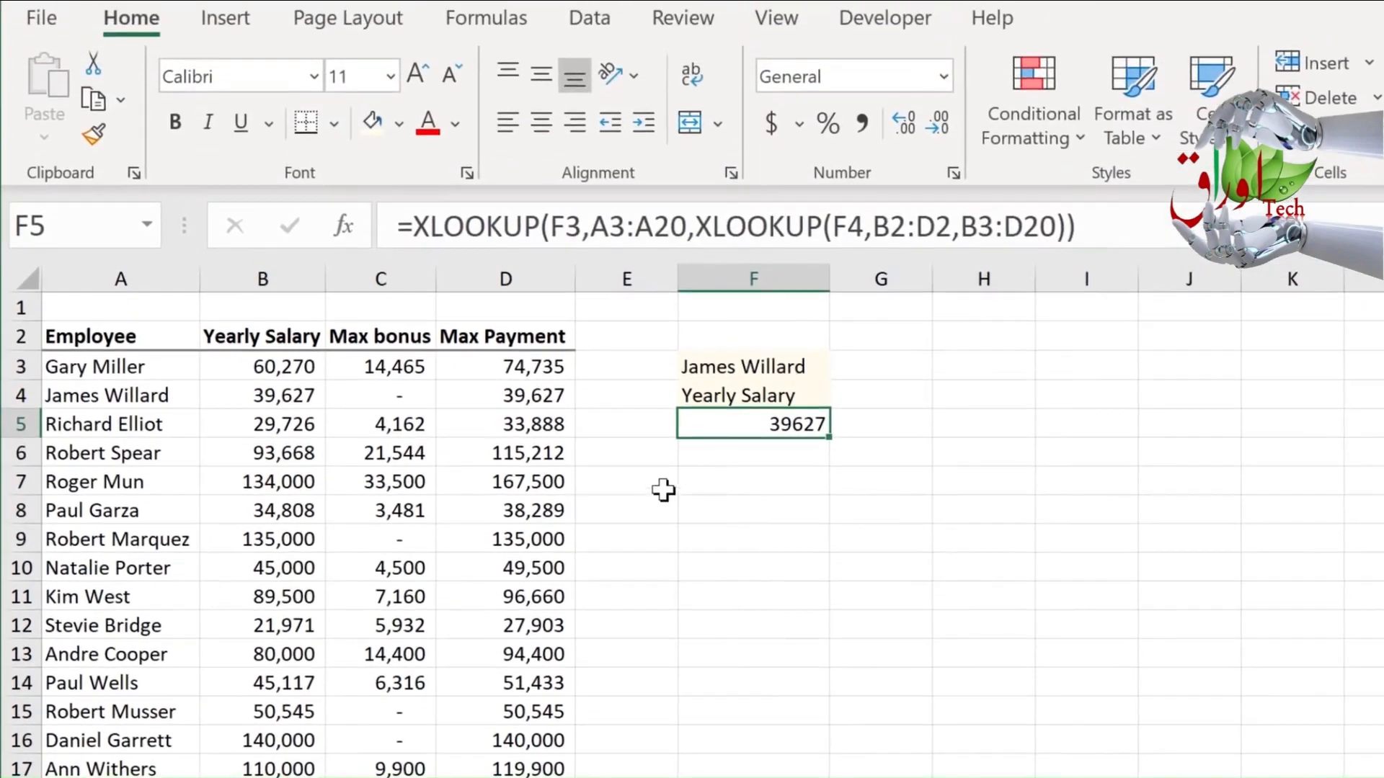
pyautogui.click(269, 296)
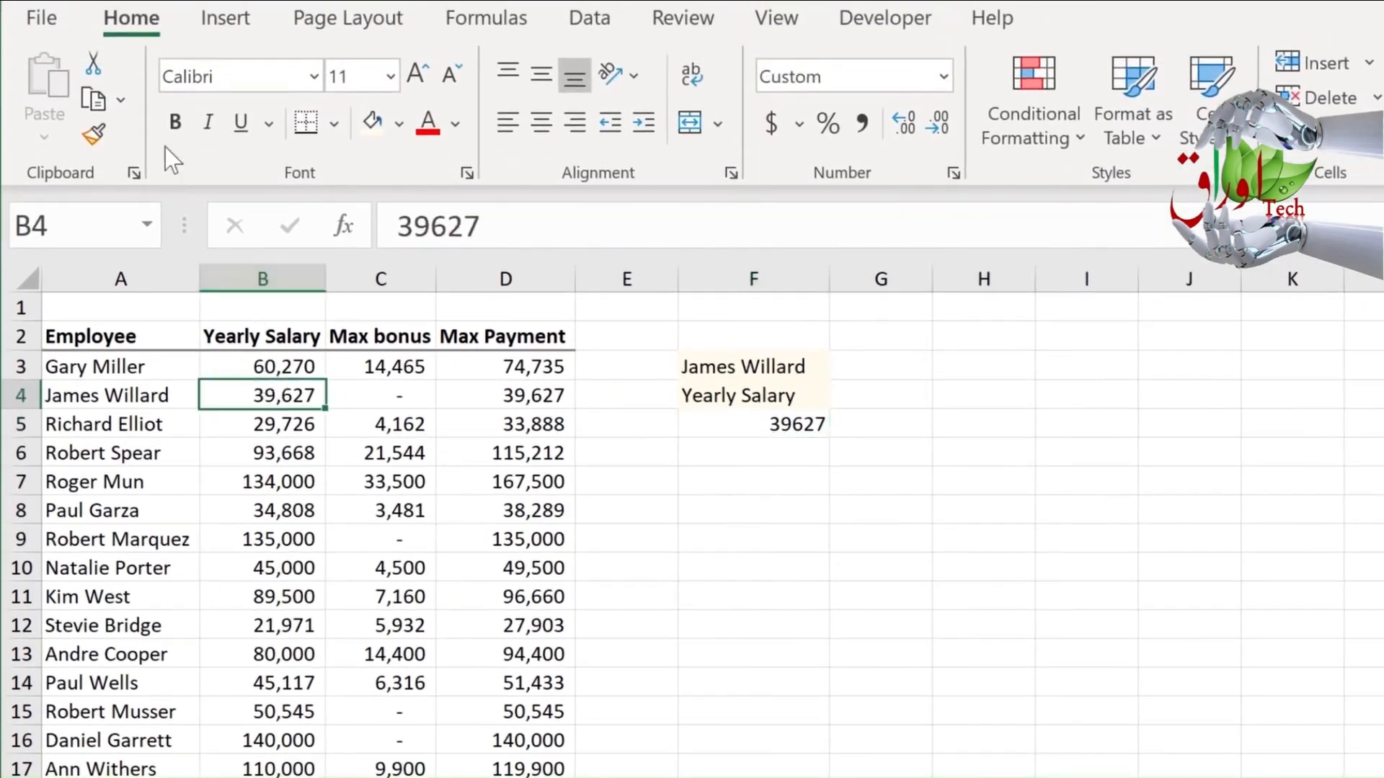
pyautogui.click(92, 136)
pyautogui.click(750, 430)
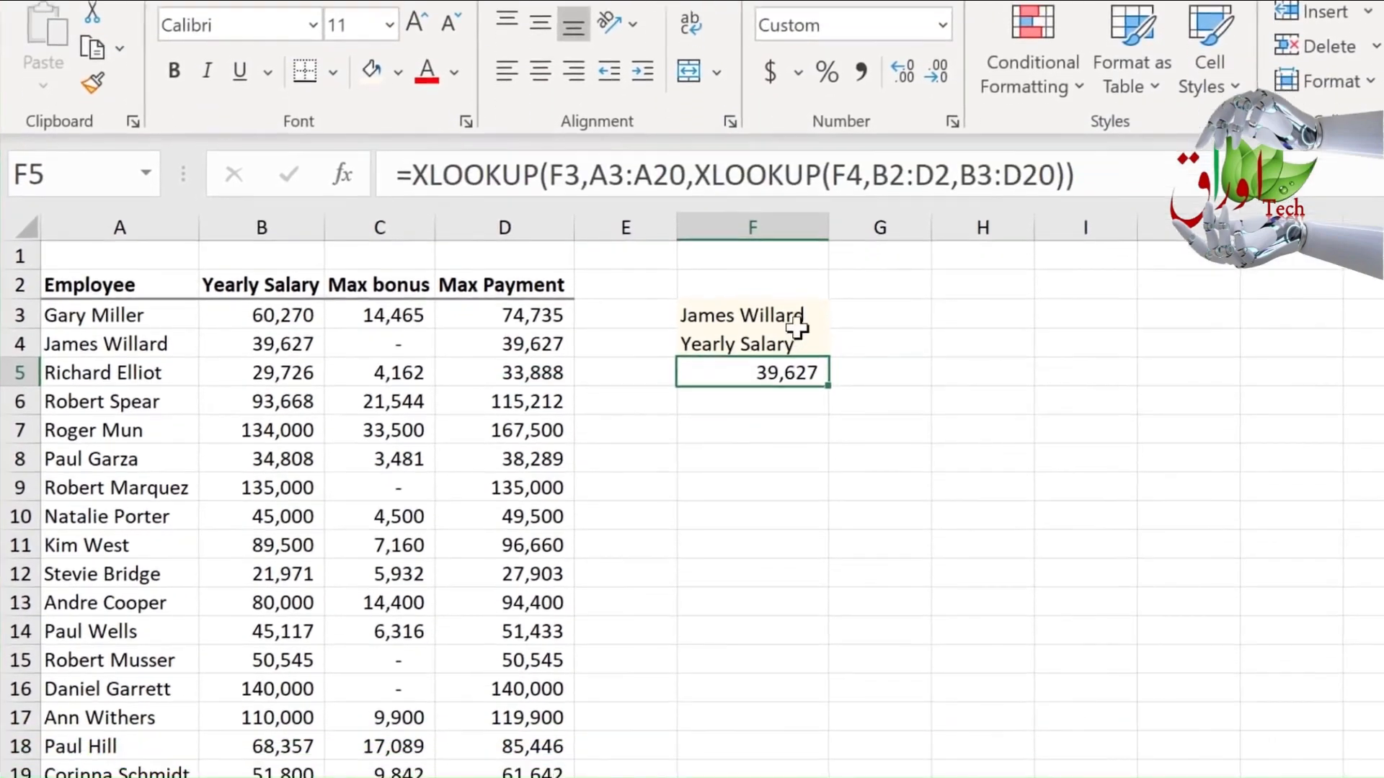
# Step: Choose the employee listed in A8 from the F3 dropdown and select the result in F5
pyautogui.click(792, 317)
pyautogui.click(840, 315)
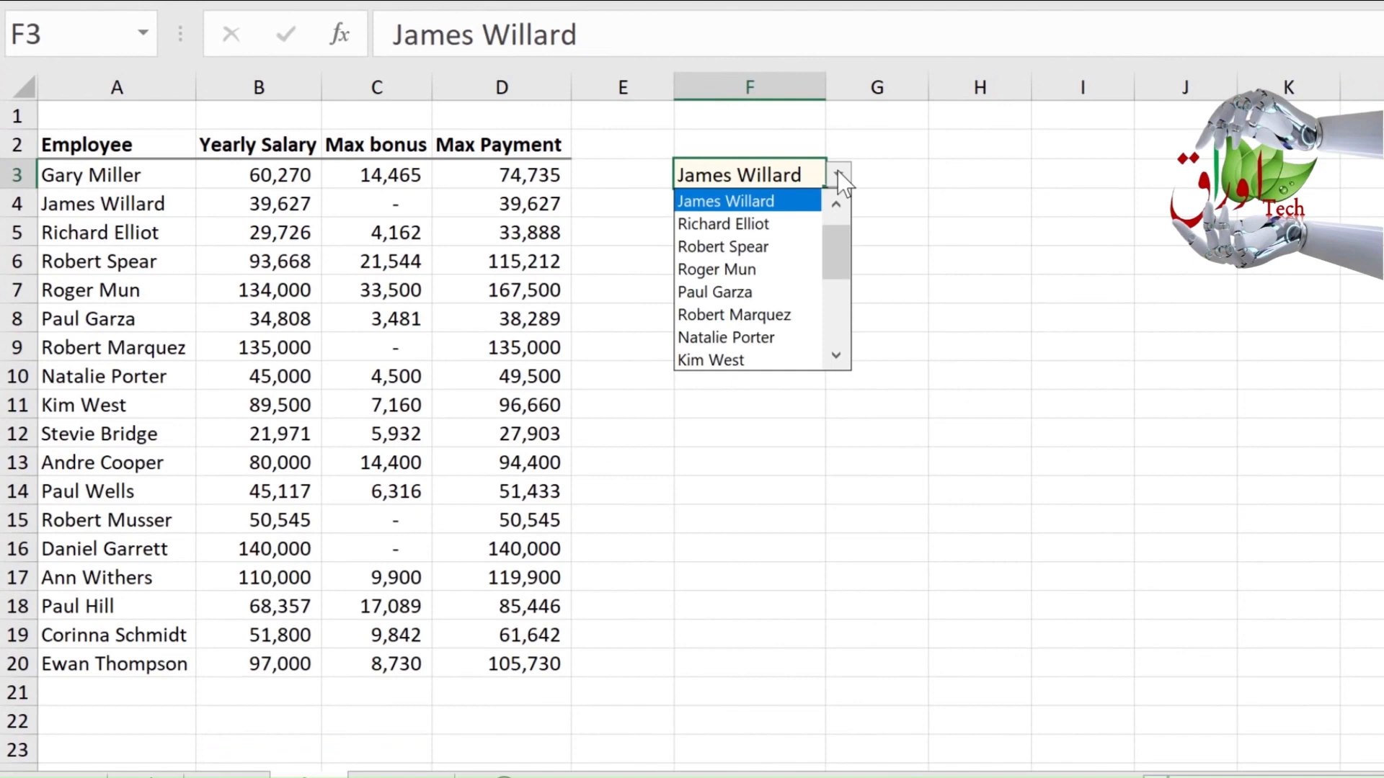
pyautogui.click(767, 291)
pyautogui.click(770, 236)
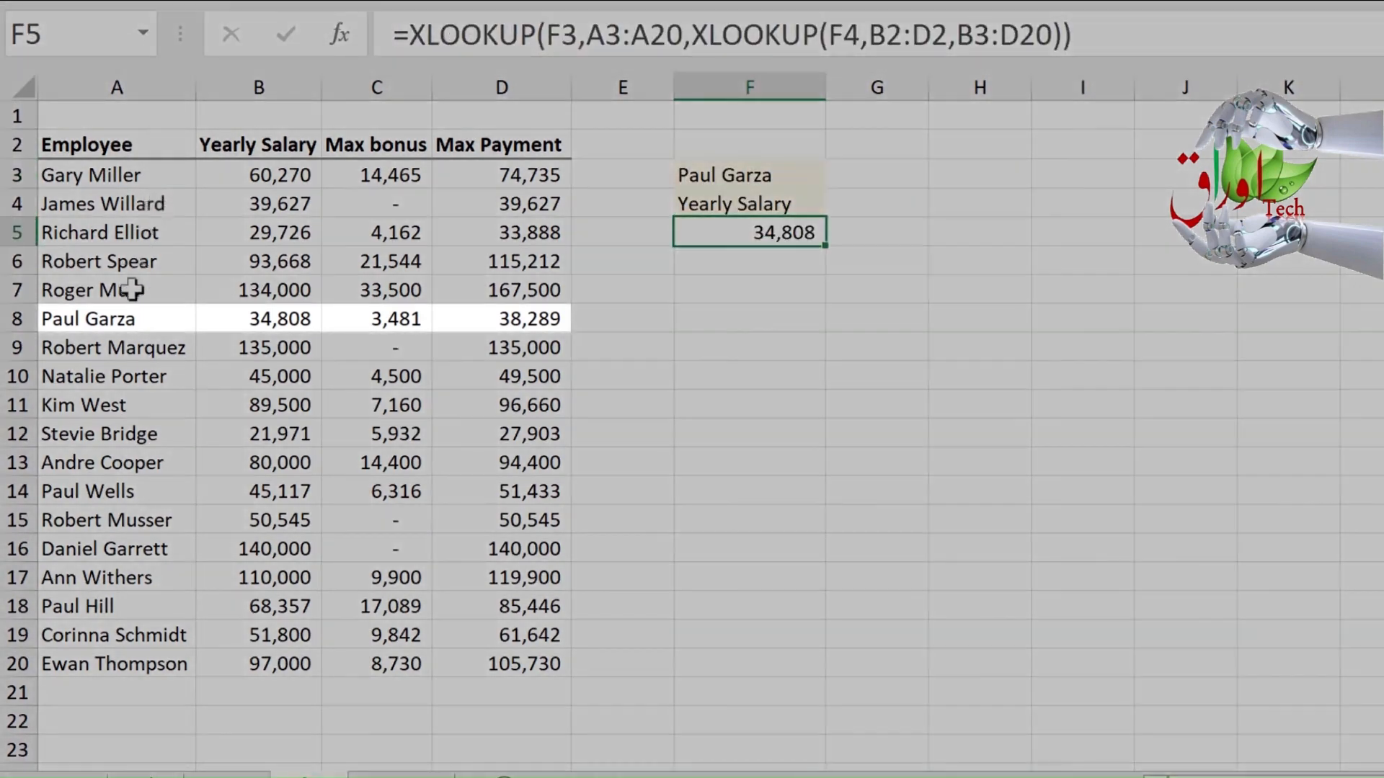
# Step: Choose Max Payment from the F4 dropdown and check the F5 result against D8
pyautogui.click(817, 205)
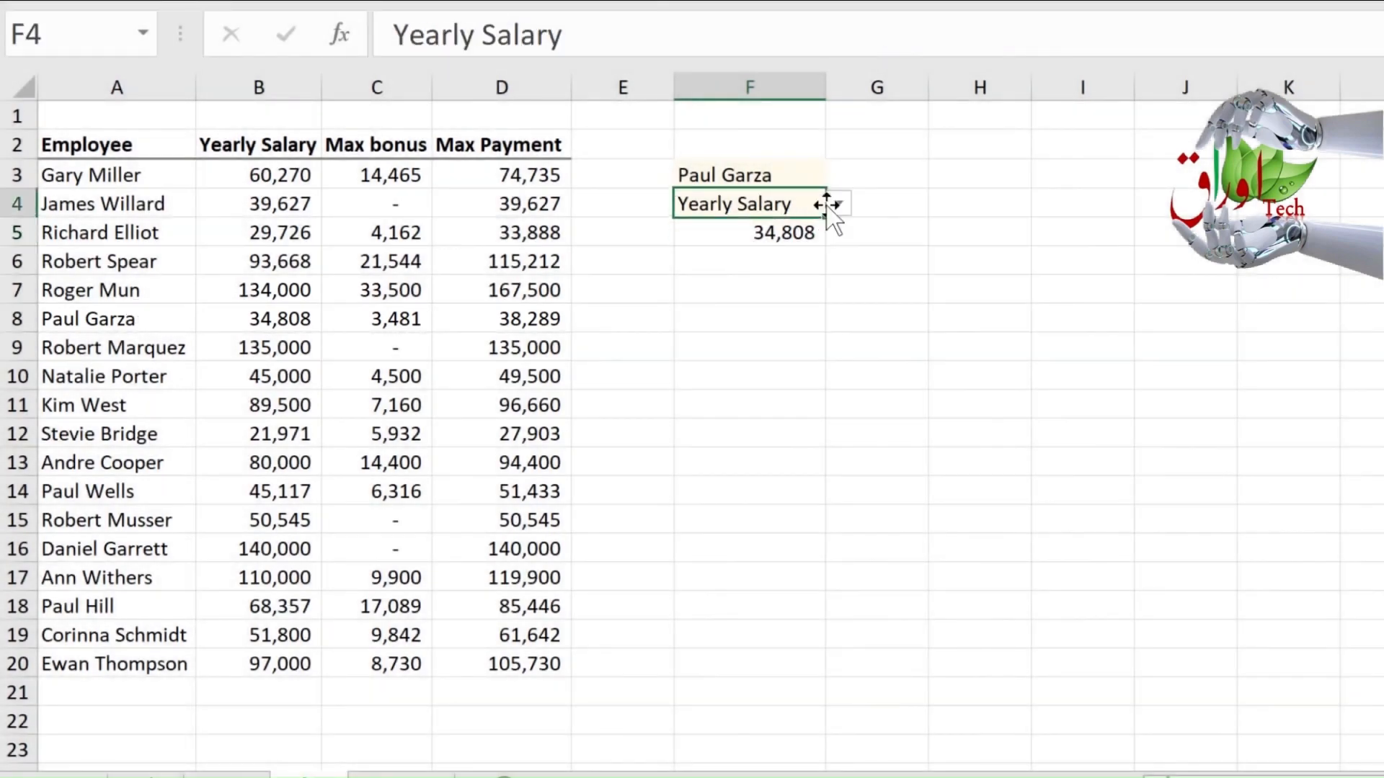
pyautogui.click(837, 204)
pyautogui.click(762, 276)
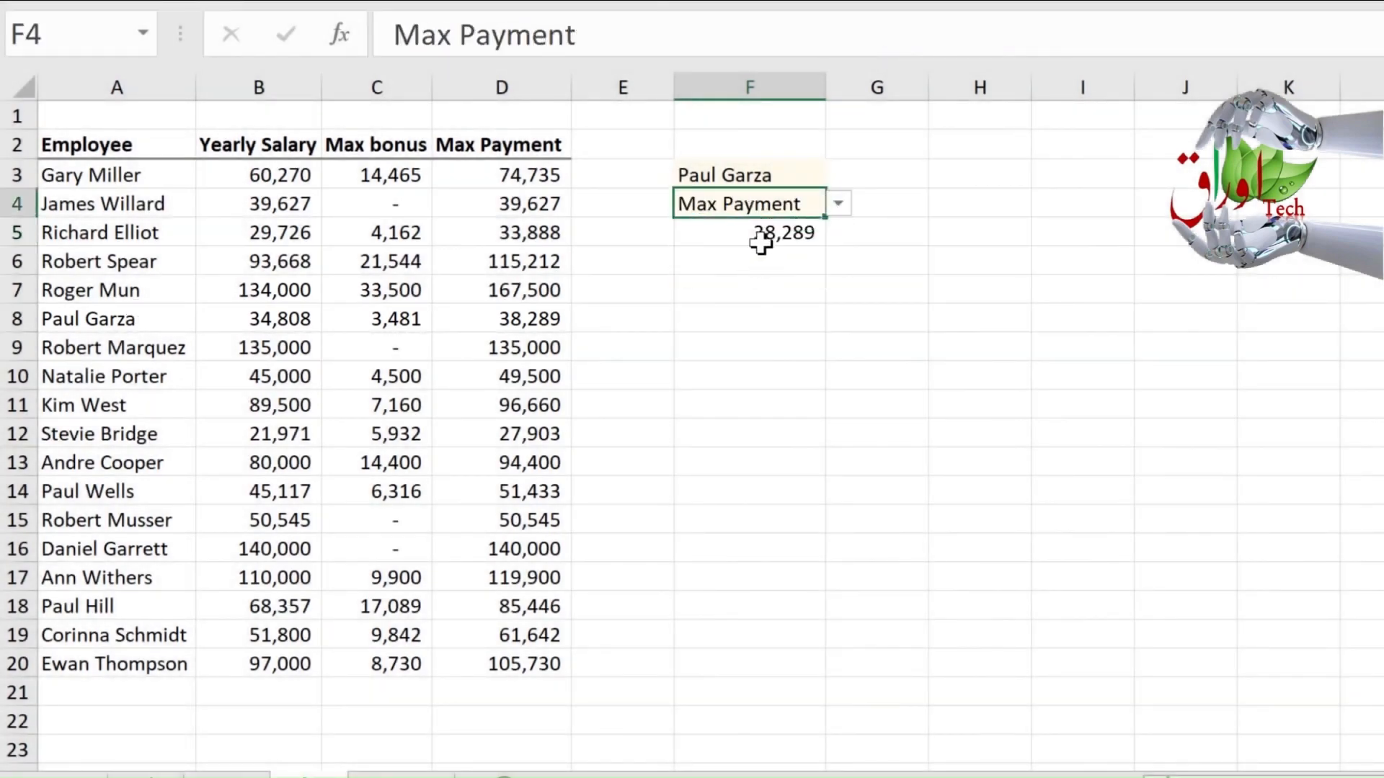
pyautogui.click(756, 235)
pyautogui.click(545, 328)
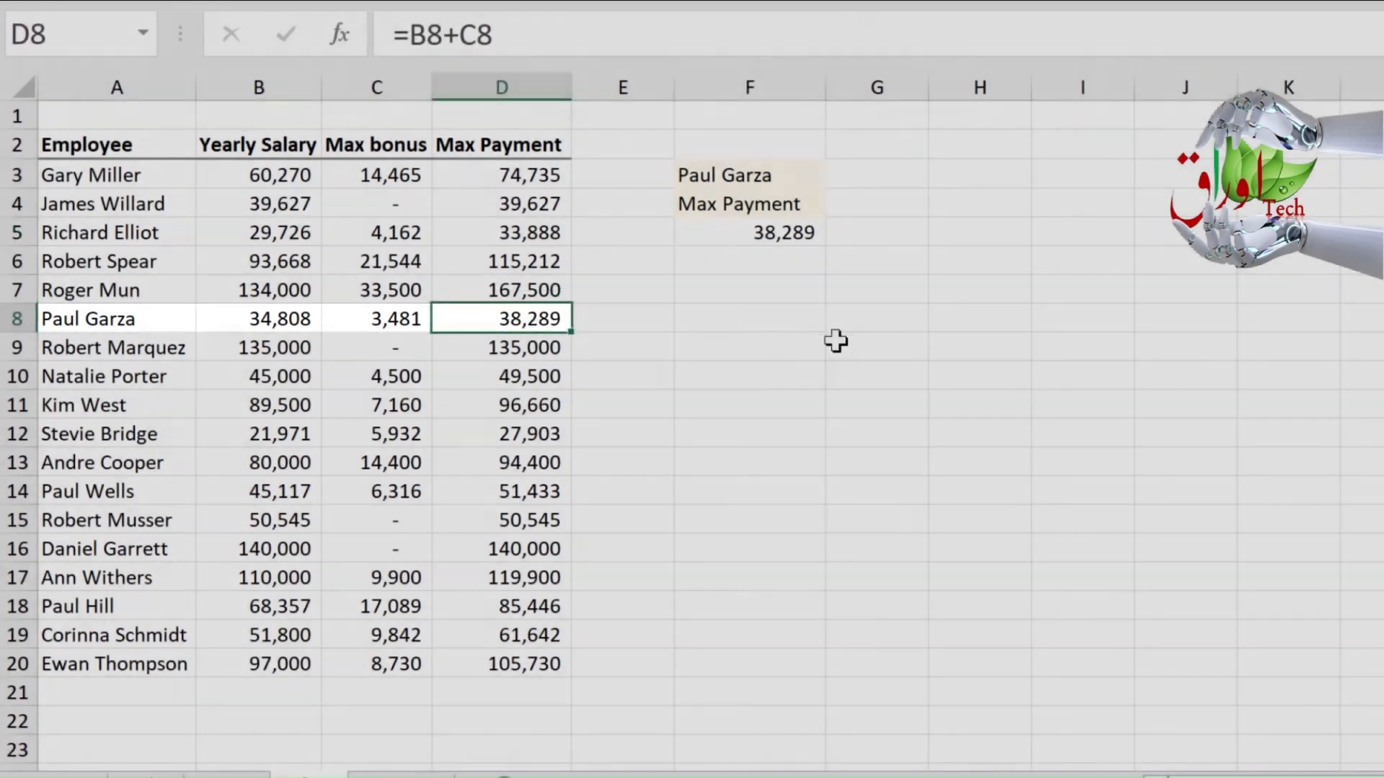
pyautogui.click(774, 232)
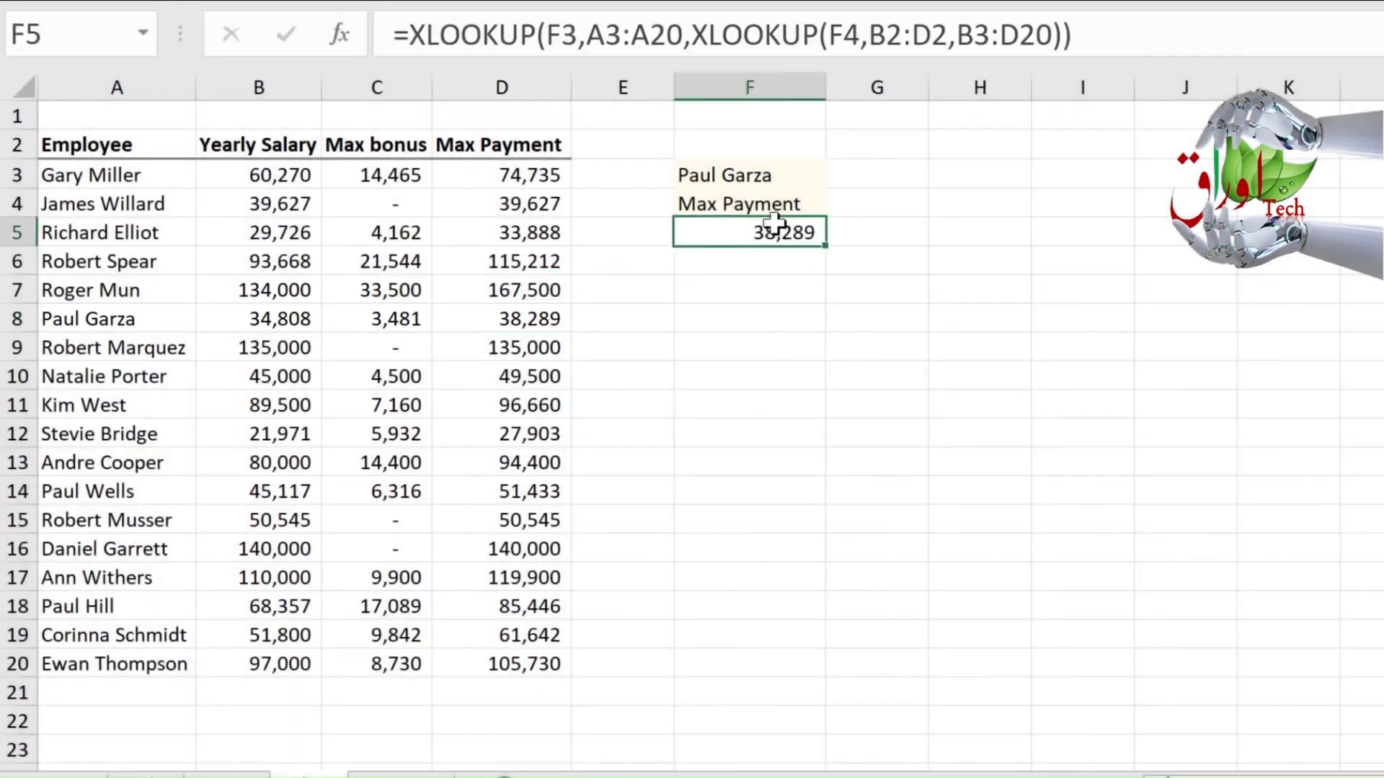
# Step: Evaluate the nested XLOOKUP within F5's formula to inspect its returned array, and restore the original formula
pyautogui.moveTo(704, 36); pyautogui.dragTo(1071, 46)
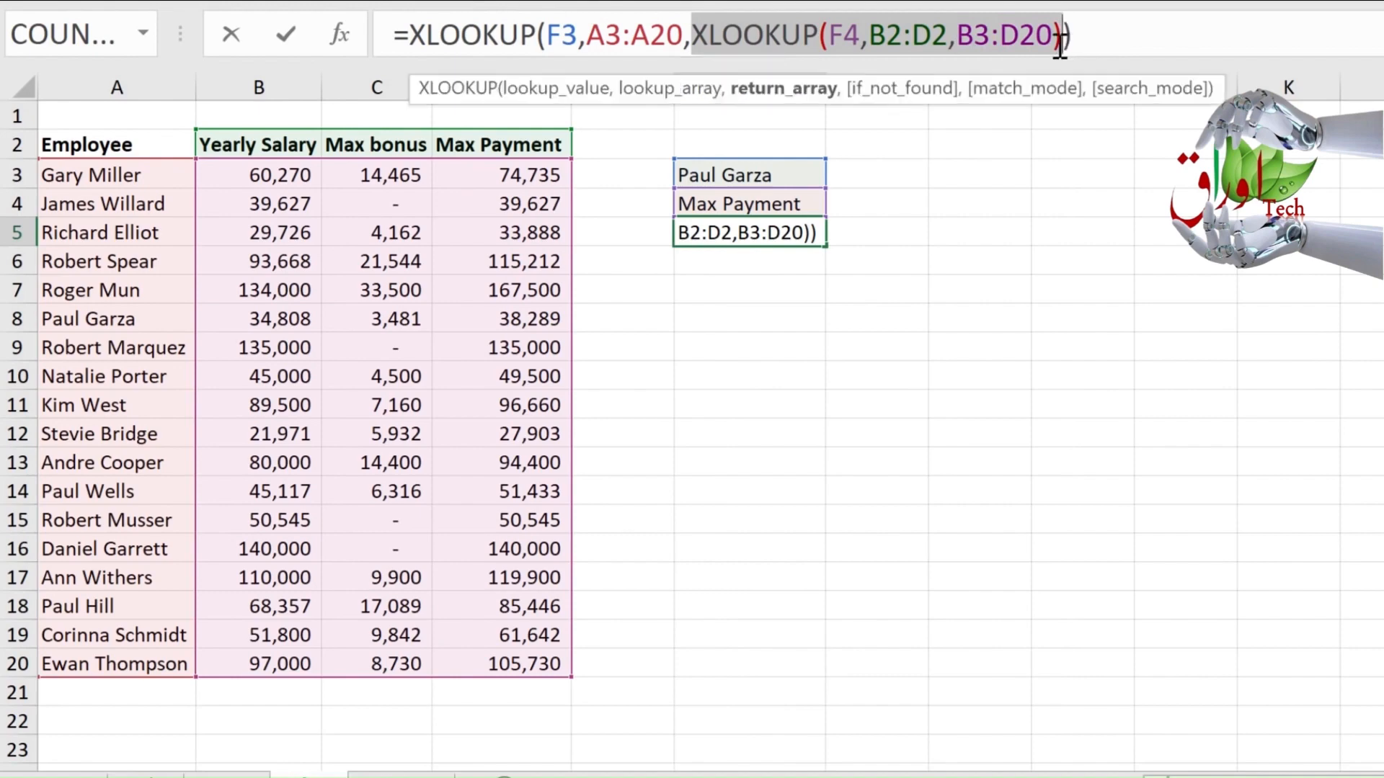
pyautogui.press('F9')
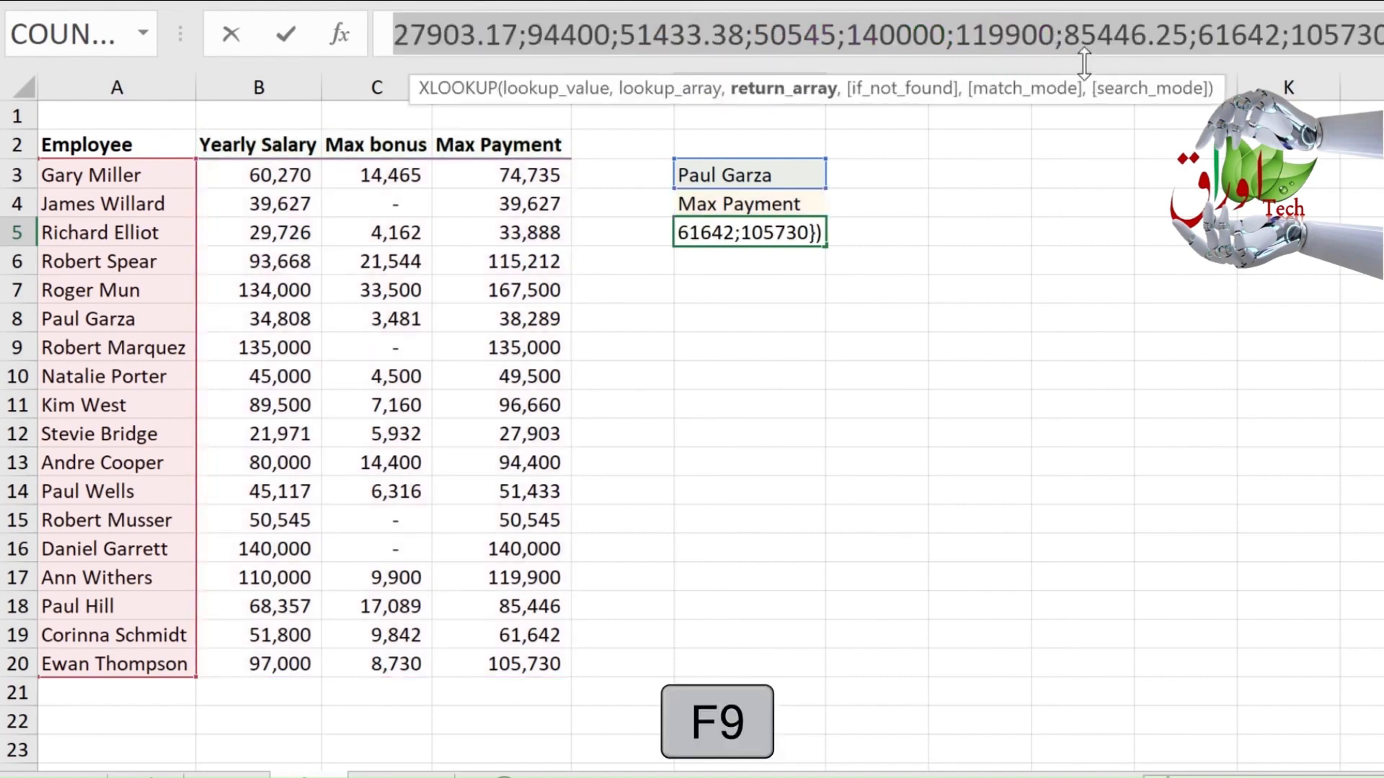
pyautogui.moveTo(1082, 57); pyautogui.dragTo(1071, 146)
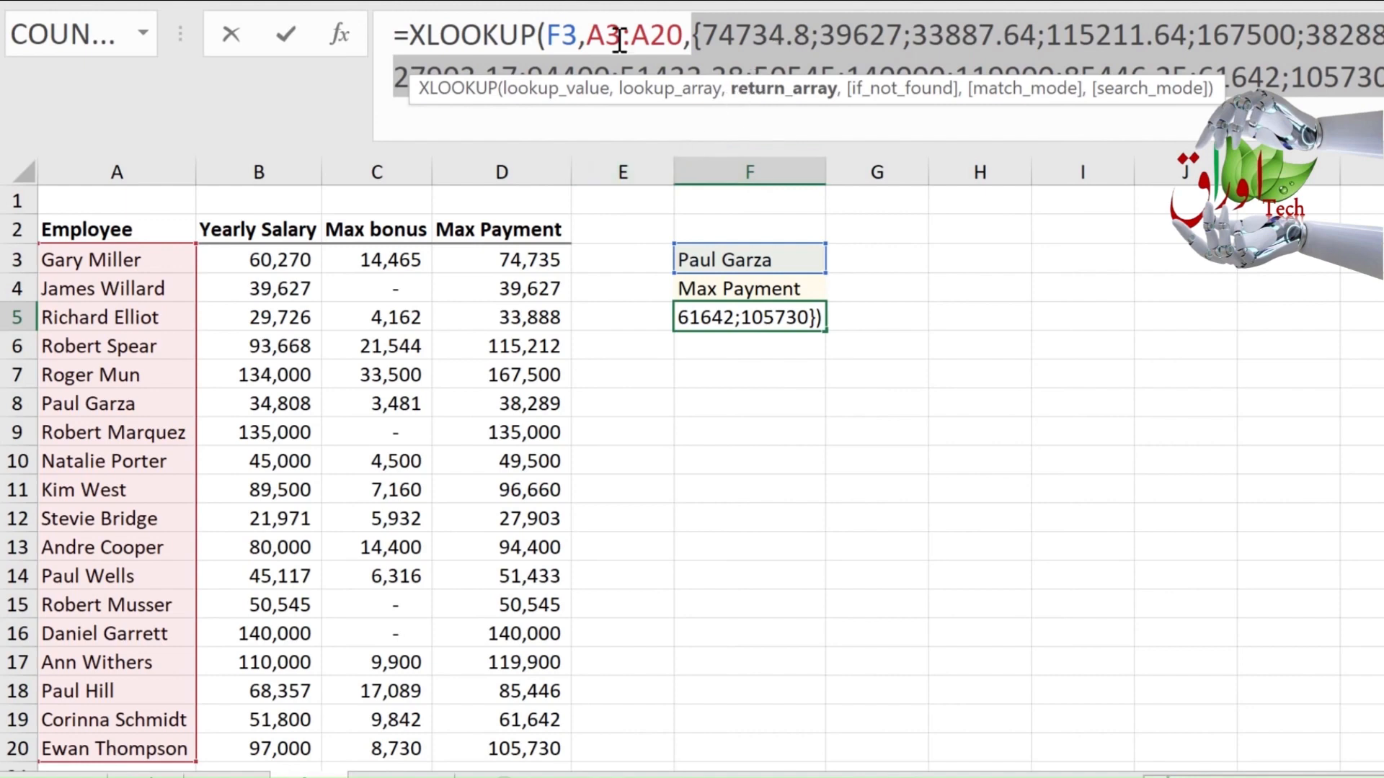
pyautogui.hotkey('ctrl', 'z')
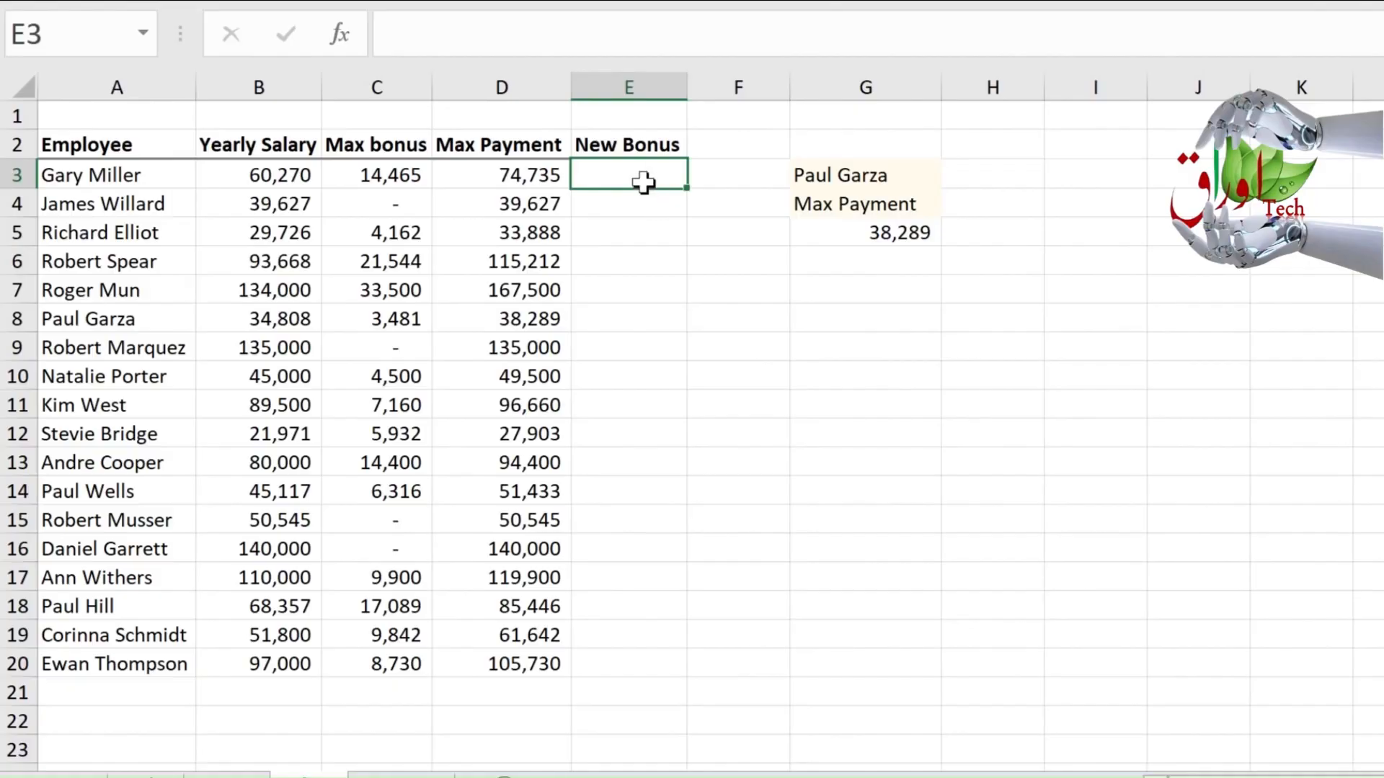
# Step: Examine the salary thresholds and bonus percentages in the New Bonus Scheme table on the next sheet
pyautogui.hotkey('ctrl', 'pagedown')
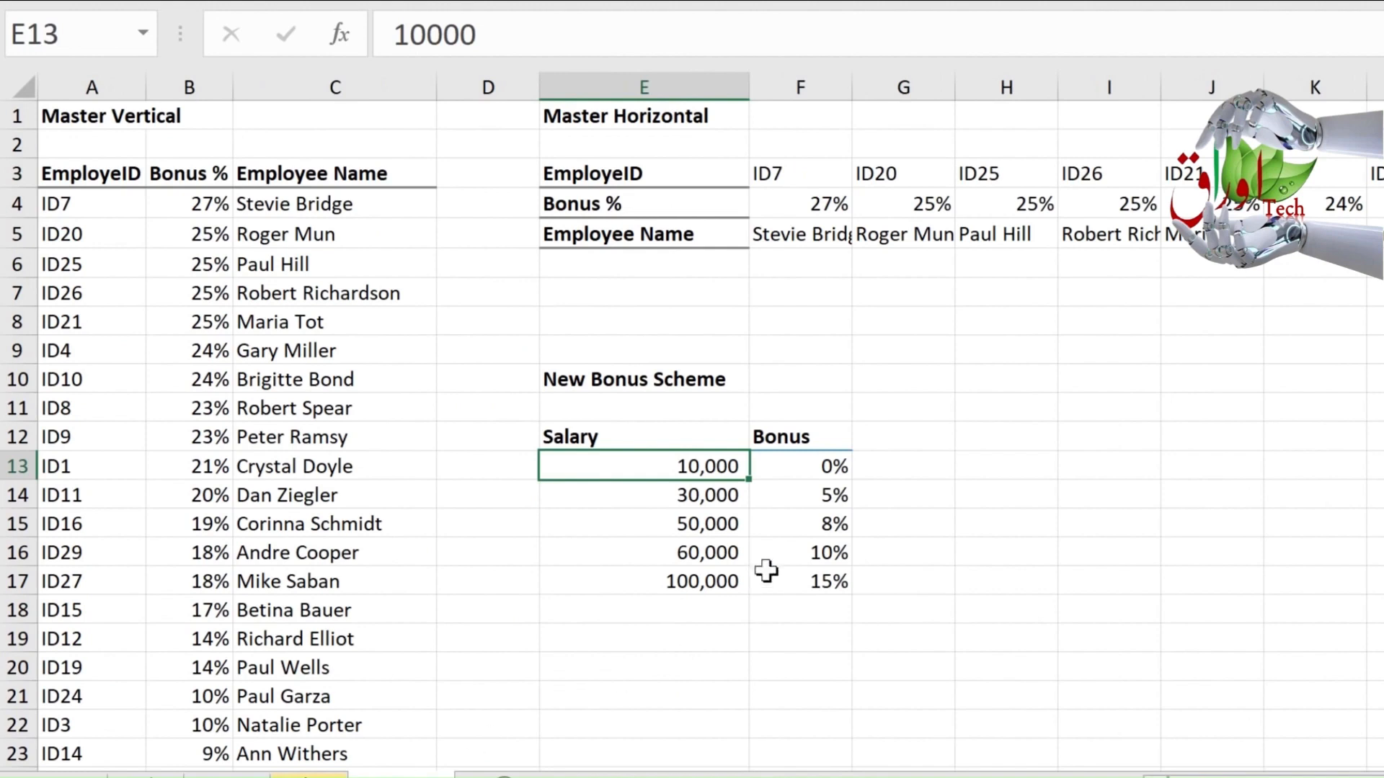
pyautogui.click(712, 498)
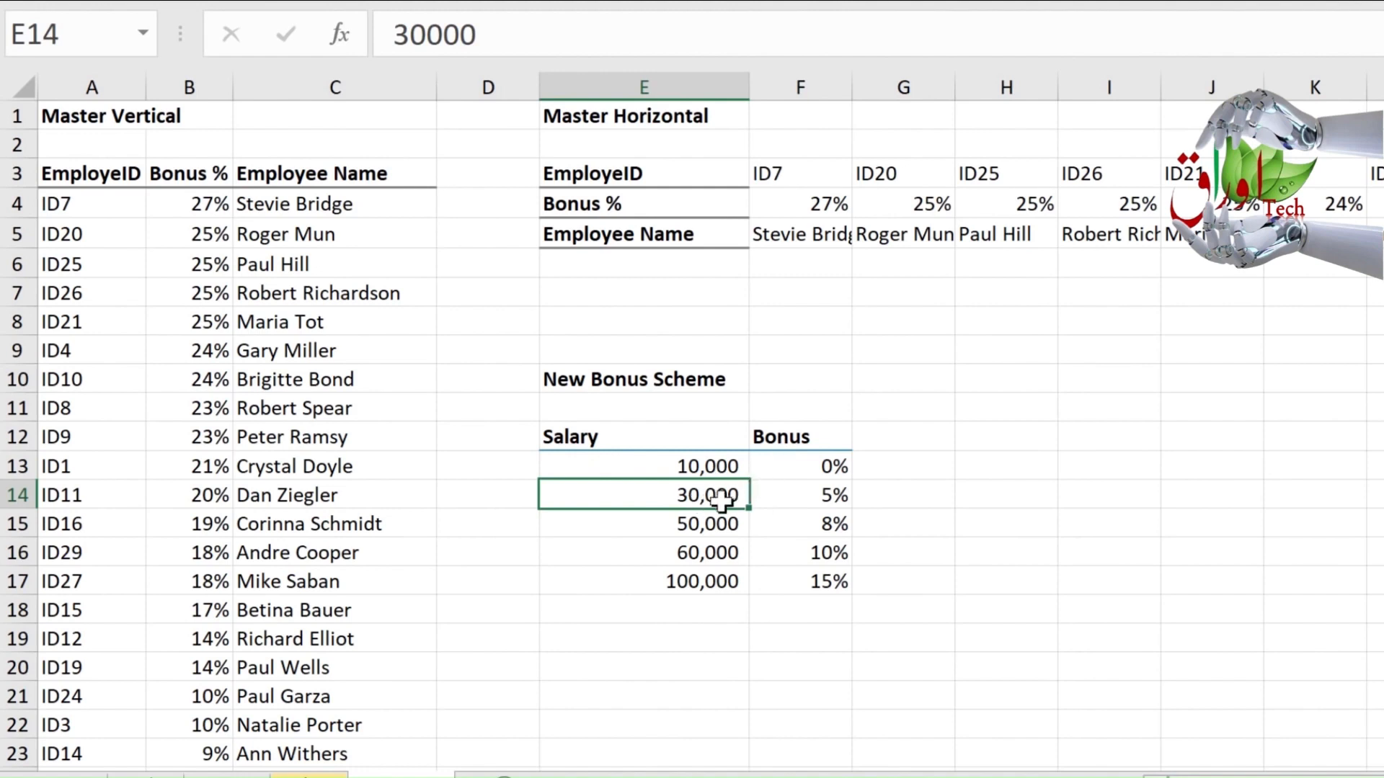
pyautogui.click(715, 525)
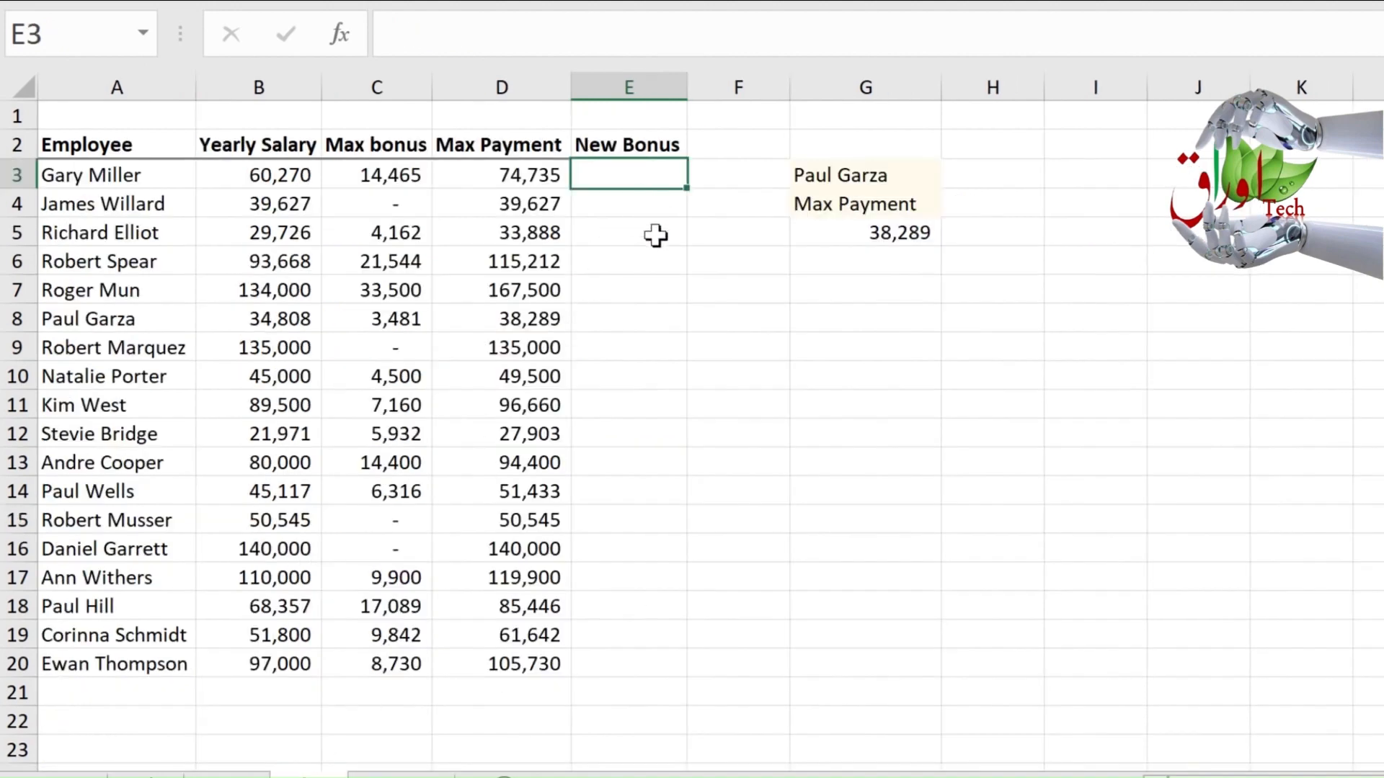
# Step: Start an XLOOKUP formula in E3 with lookup value B3 and absolute lookup array B_Master!$E$13:$E$17
pyautogui.write('=')
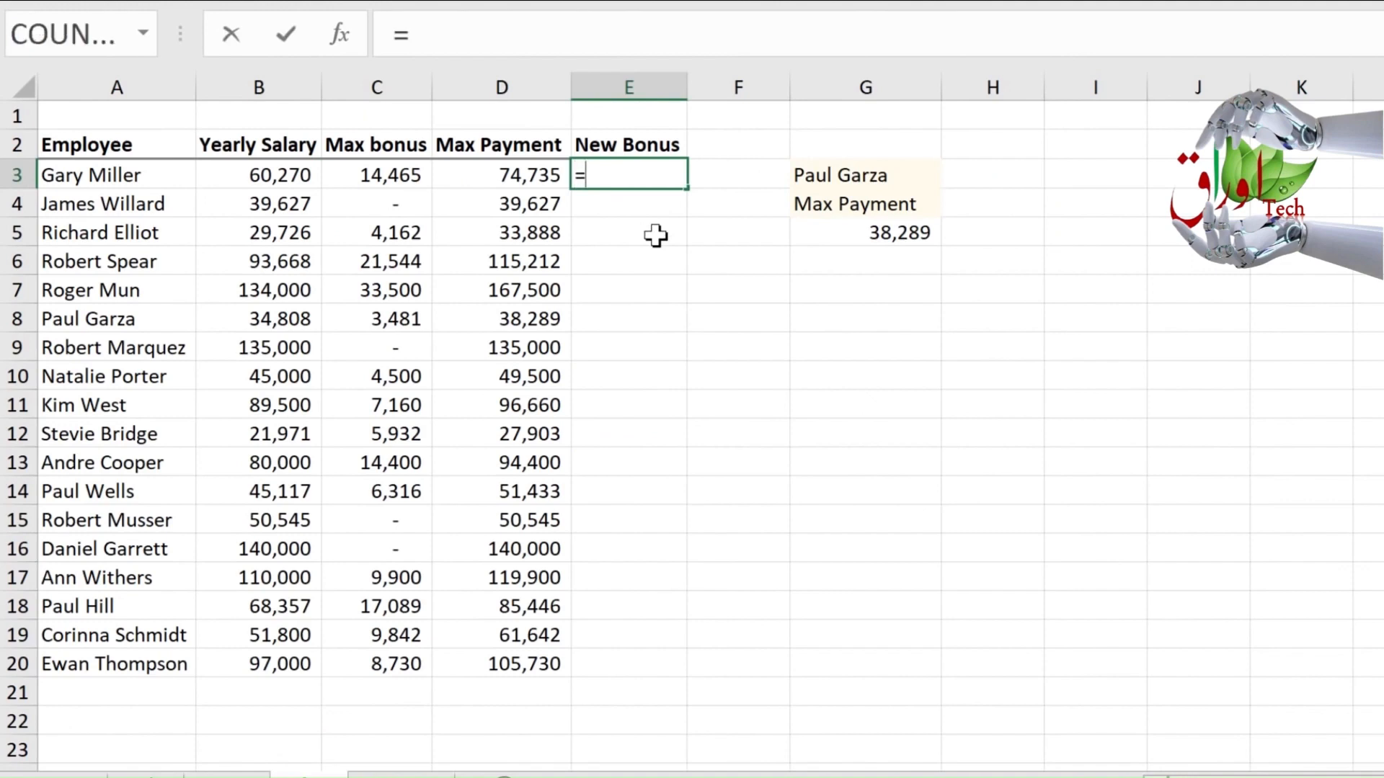
pyautogui.write('x')
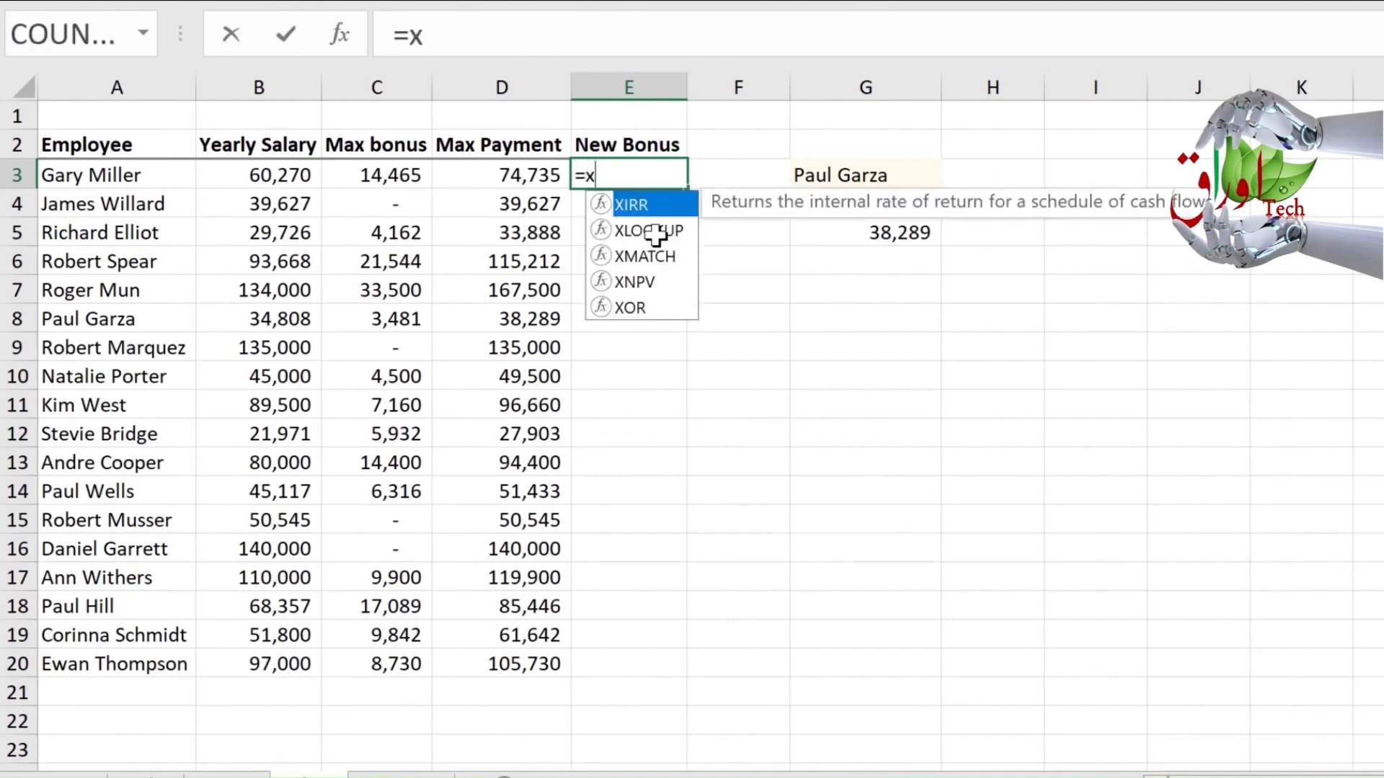
pyautogui.doubleClick(652, 231)
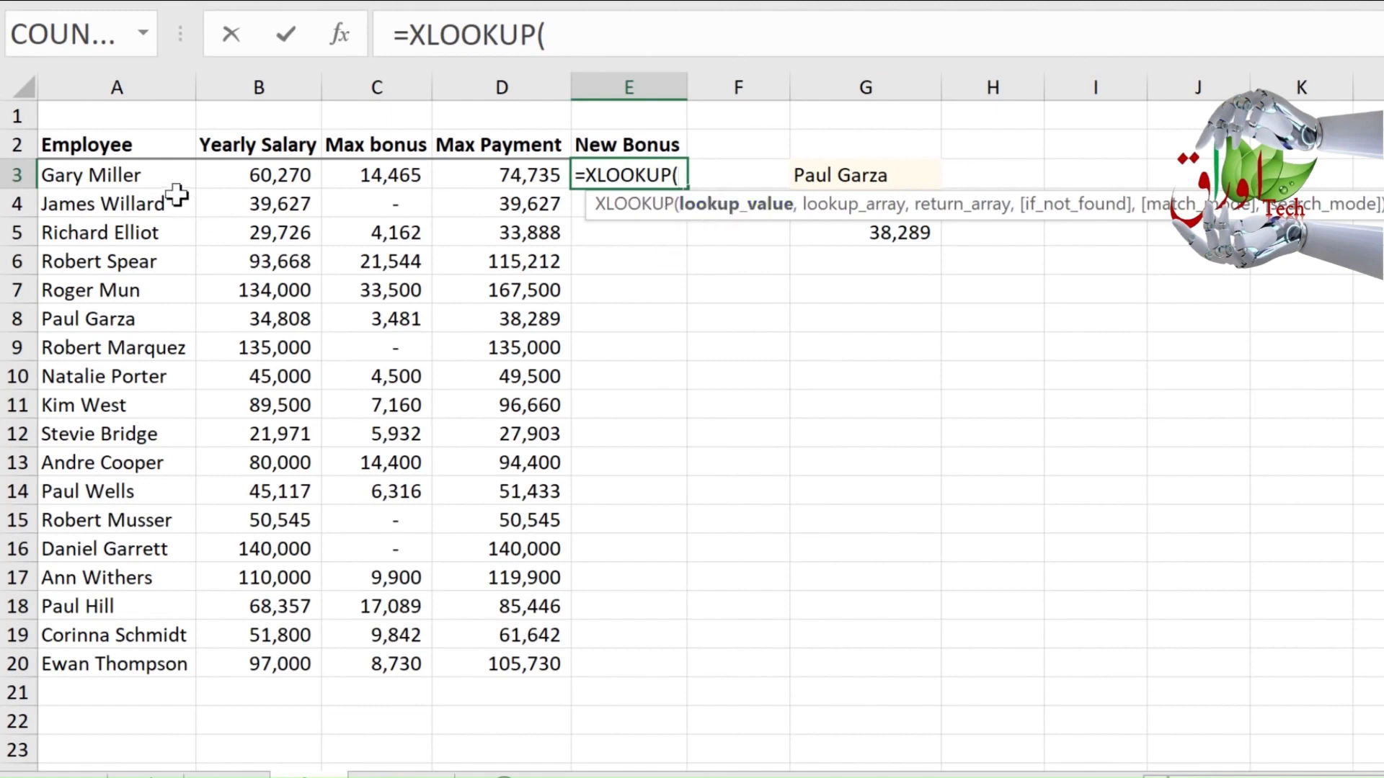
pyautogui.click(226, 182)
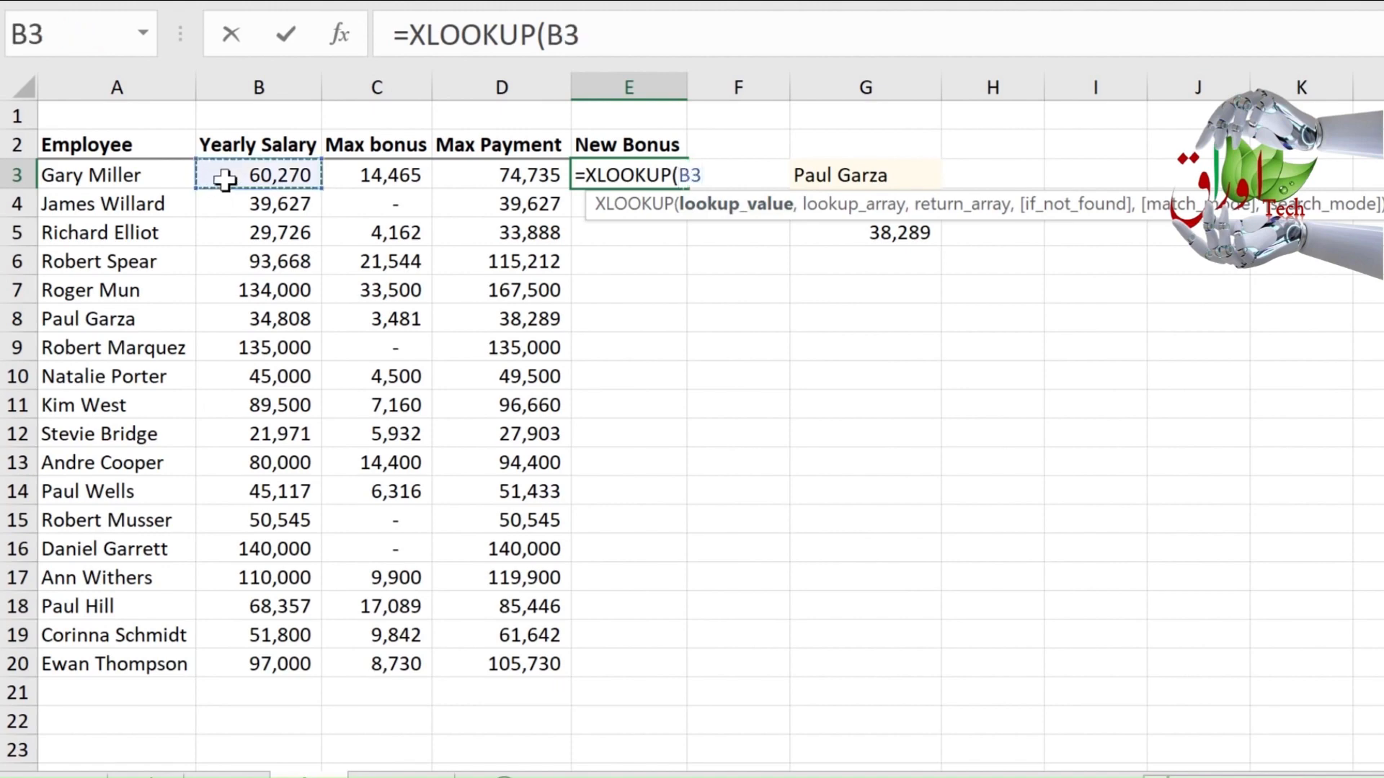
pyautogui.write(',')
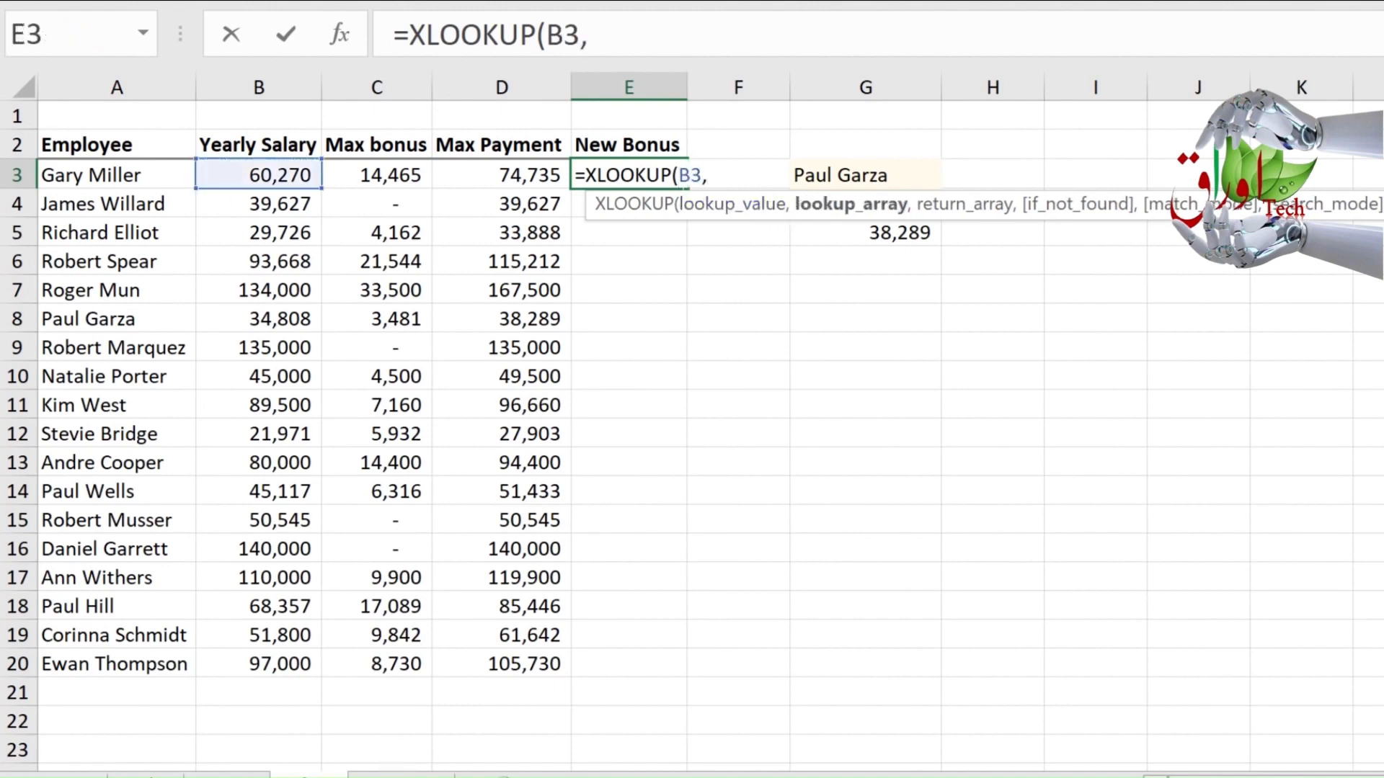
pyautogui.click(401, 775)
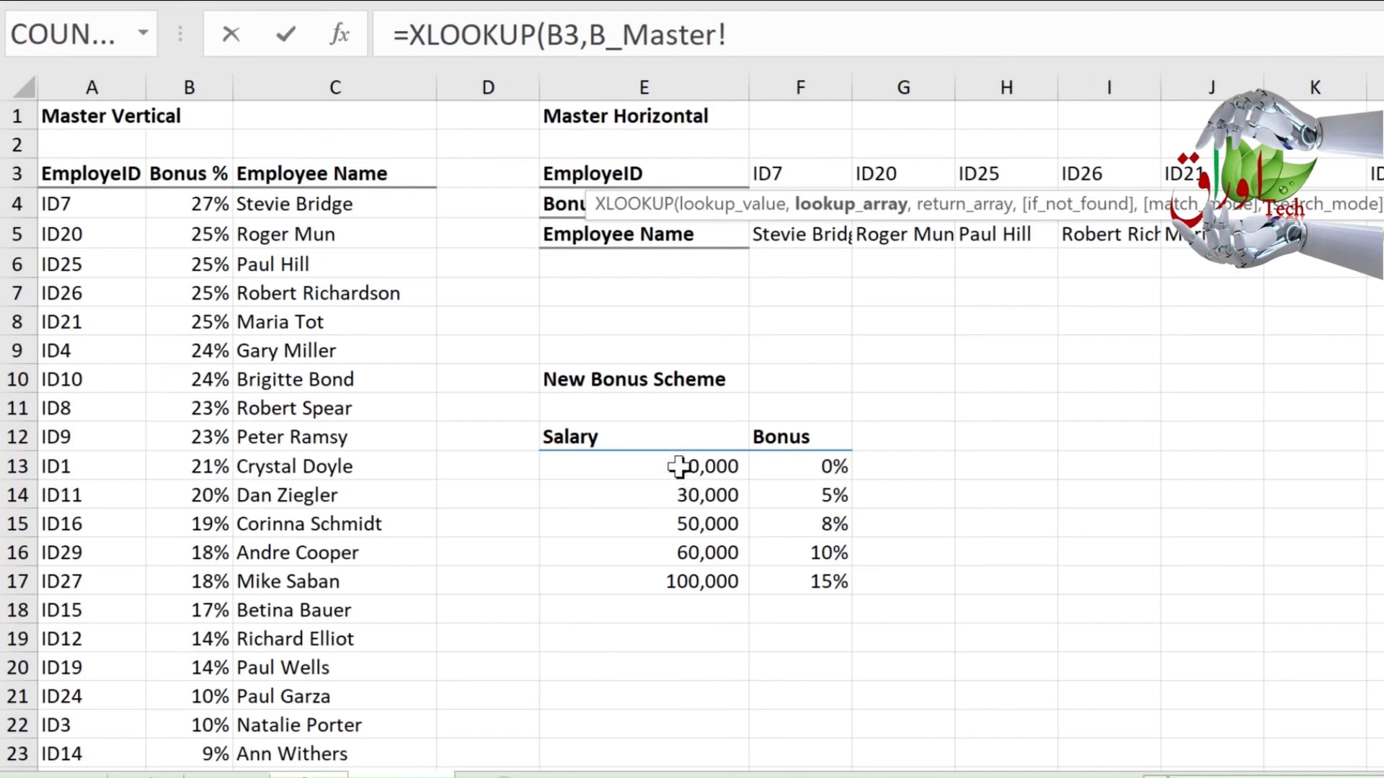
pyautogui.moveTo(678, 467); pyautogui.dragTo(675, 579)
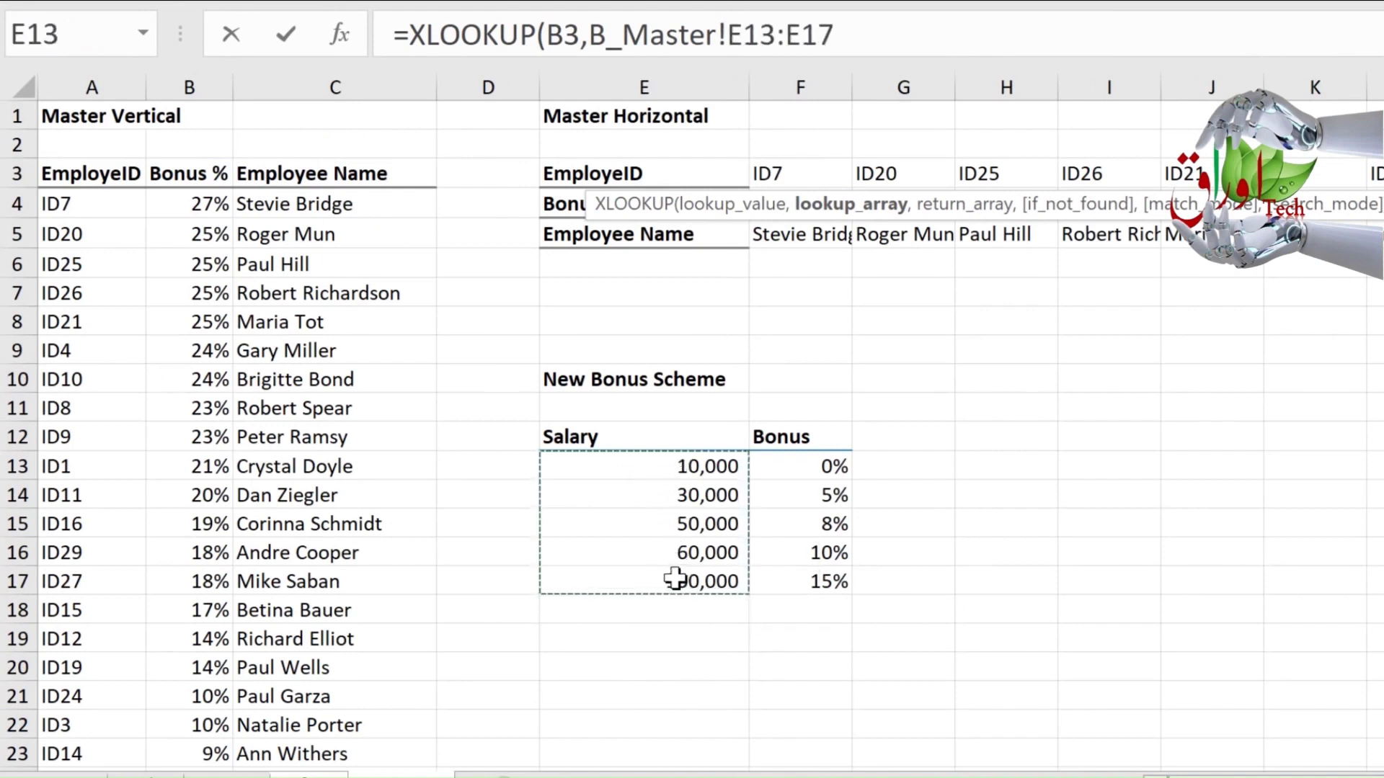
pyautogui.press('F4')
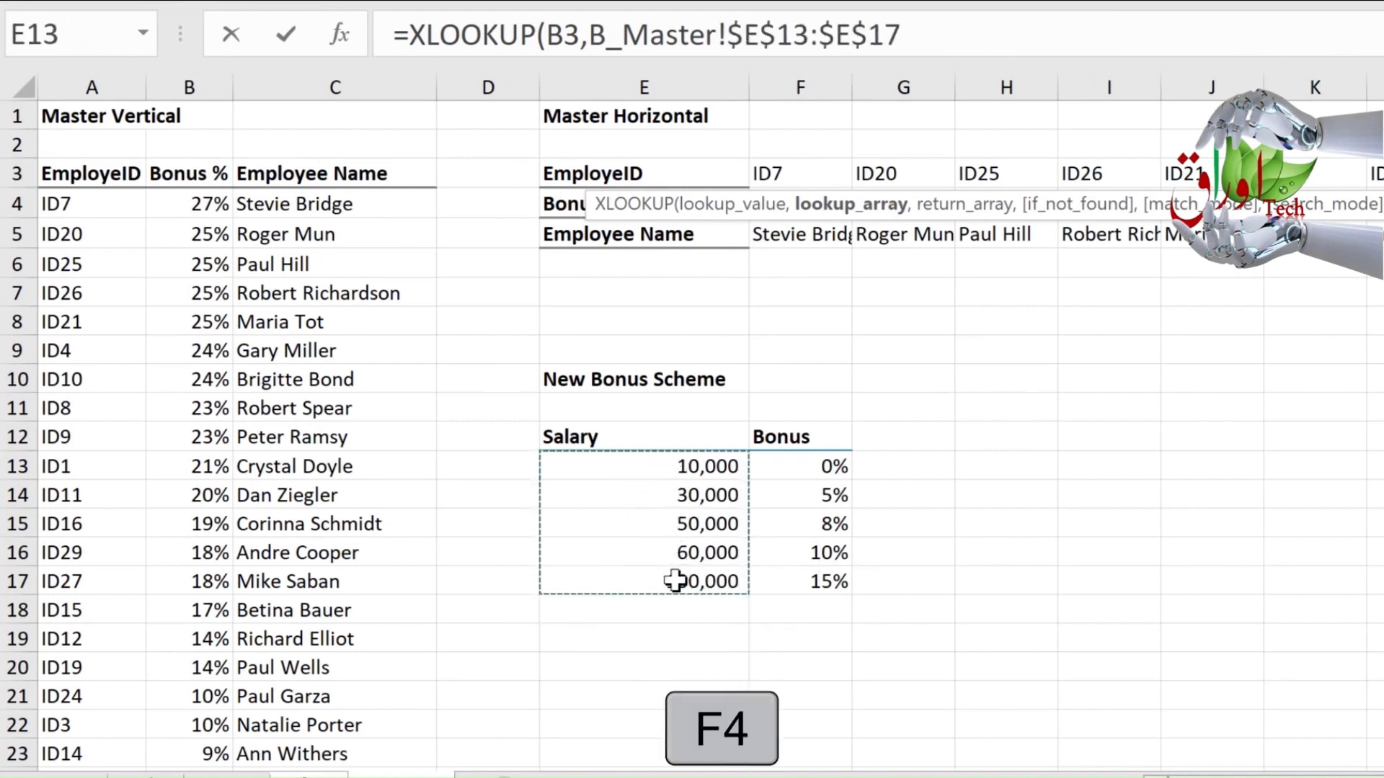
pyautogui.write(',')
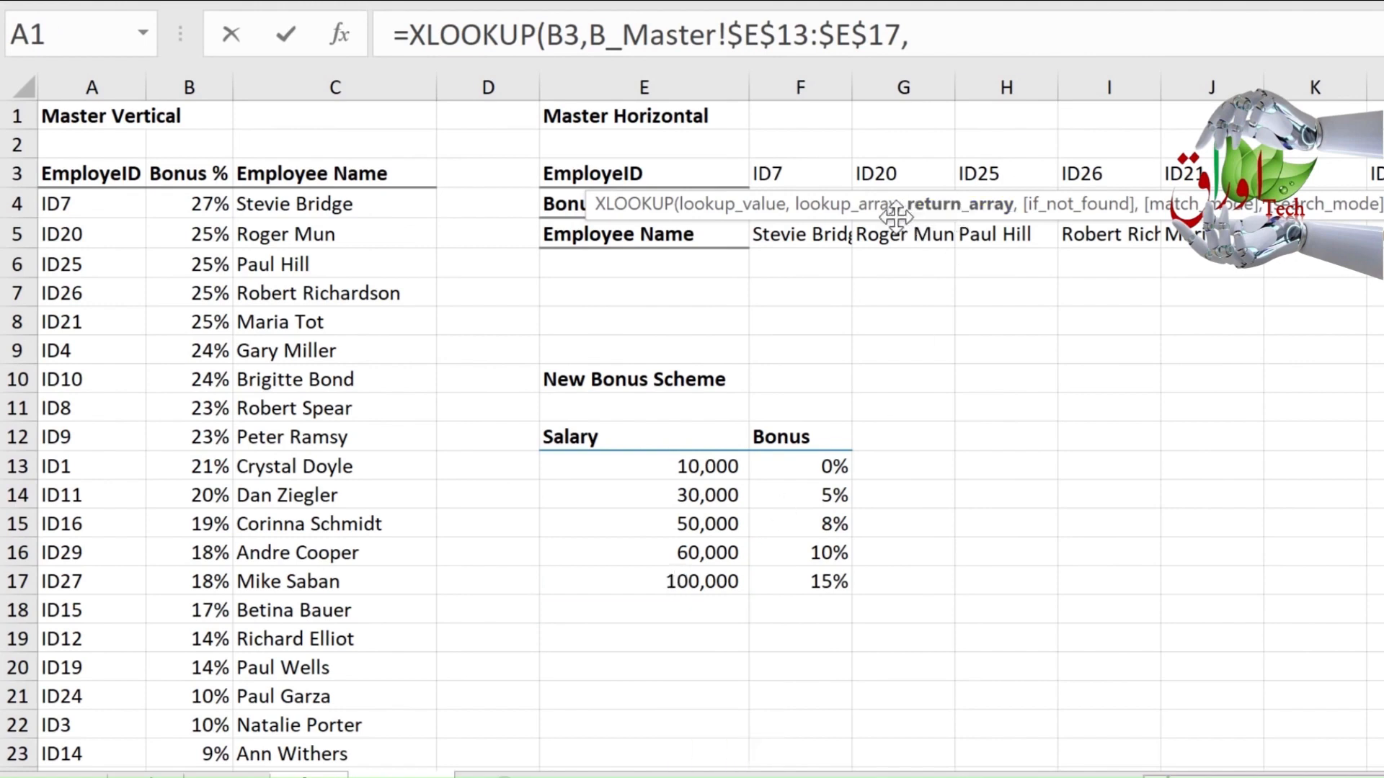
# Step: Set the XLOOKUP return array to the absolute range B_Master!$F$13:$F$17, moving the syntax hint out of the way
pyautogui.moveTo(897, 211); pyautogui.dragTo(904, 99)
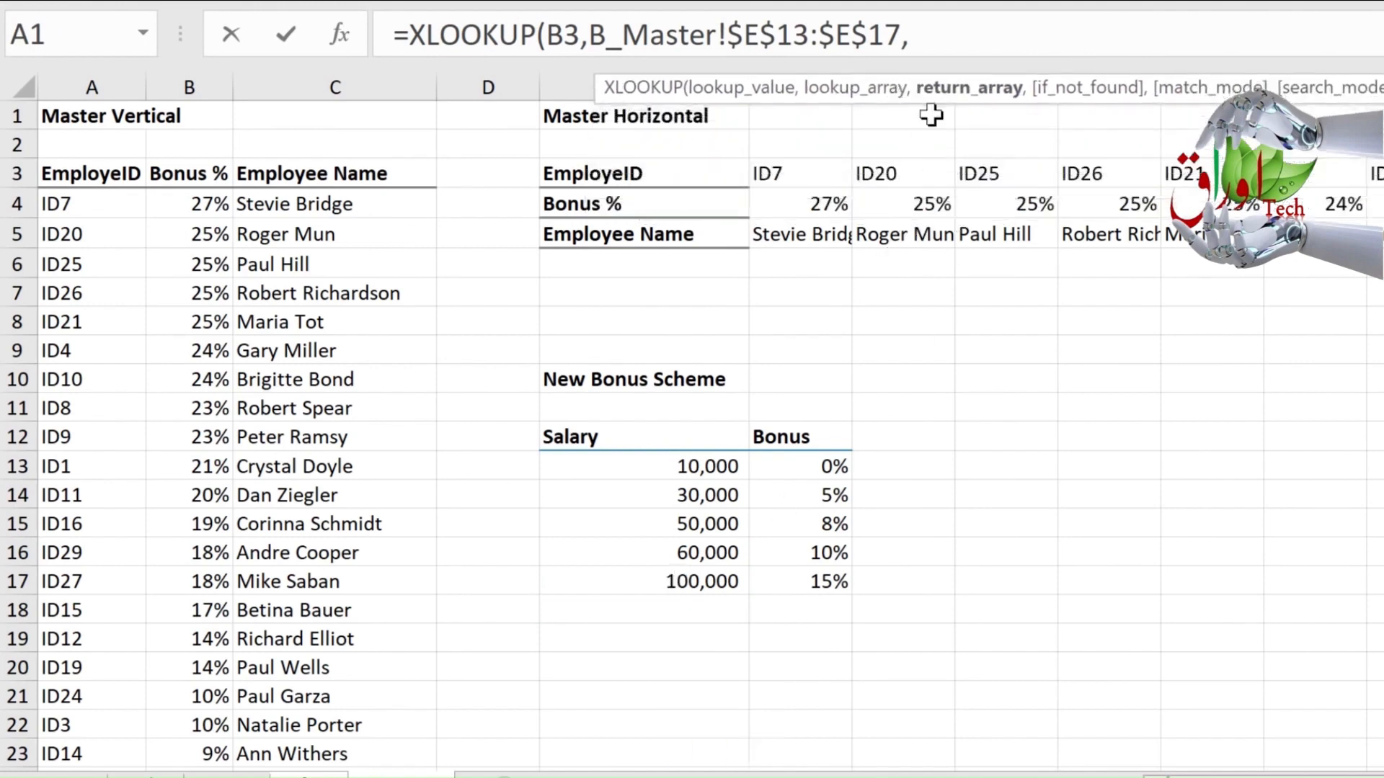
pyautogui.moveTo(816, 465); pyautogui.dragTo(810, 589)
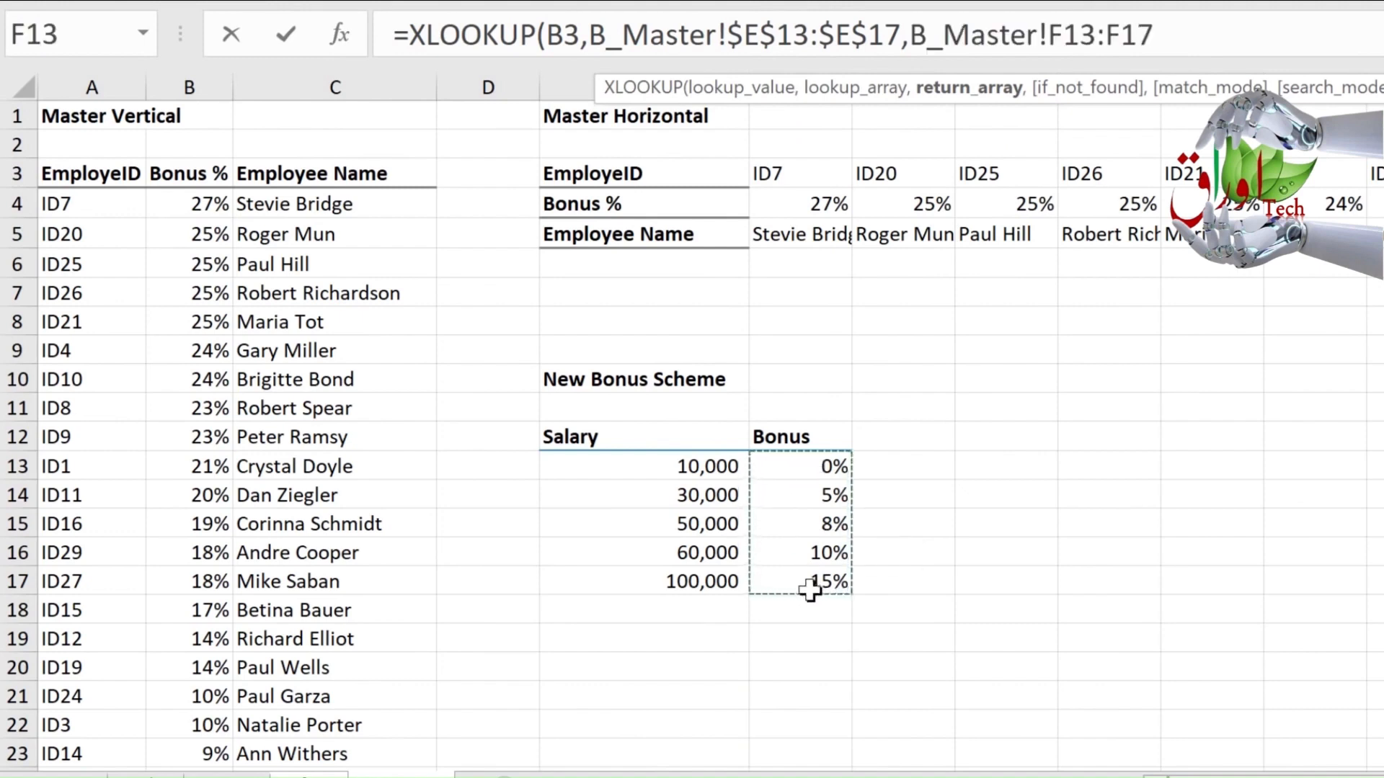
pyautogui.press('F4')
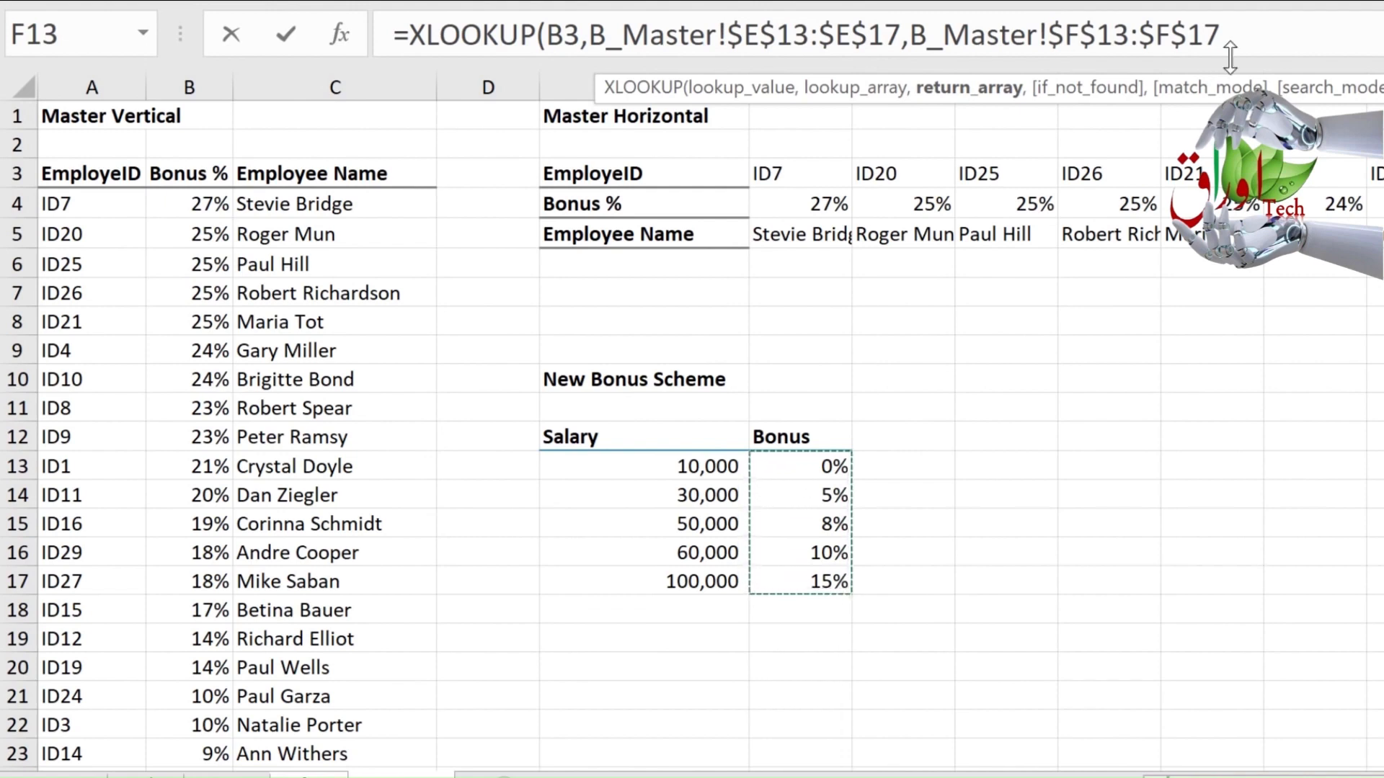
pyautogui.write(',')
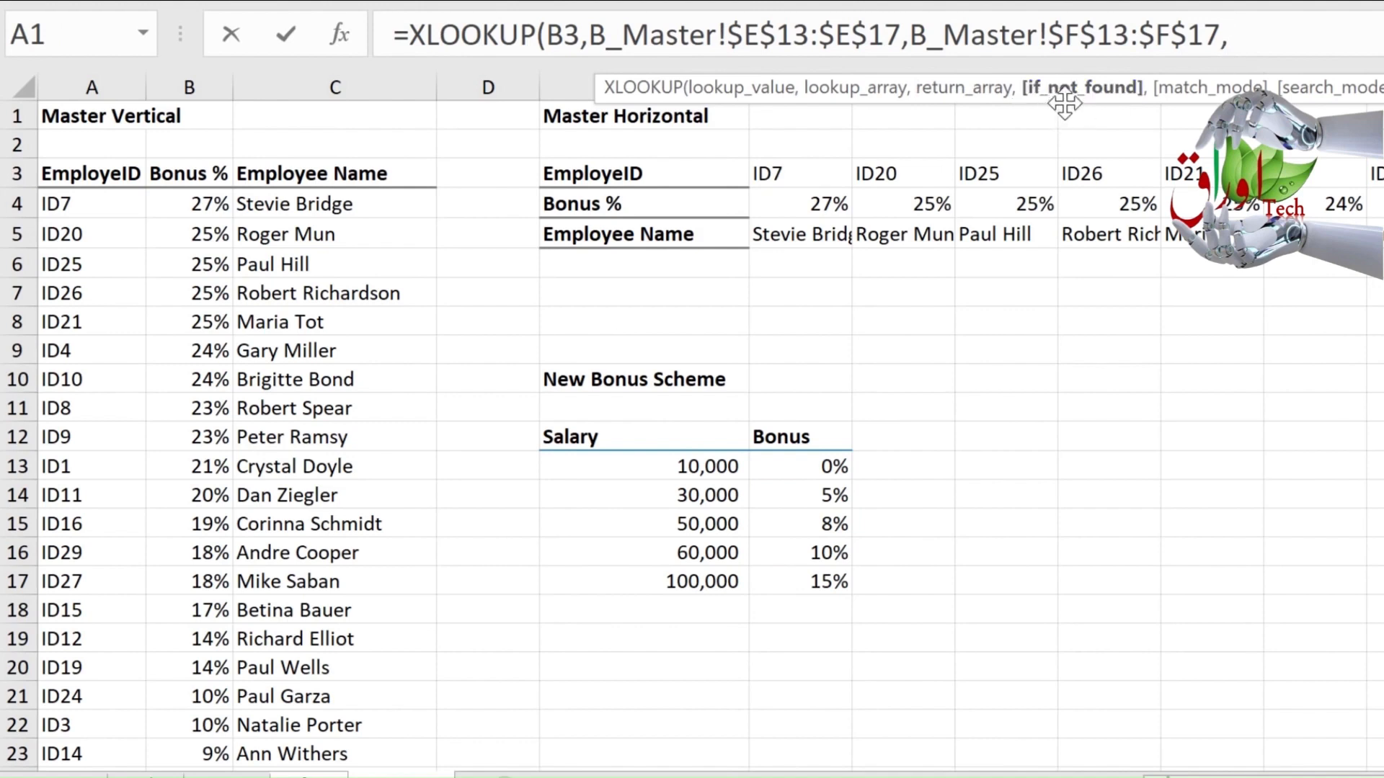
# Step: Leave the if_not_found argument empty, set the match mode to -1 (exact match or next smaller item), and complete the E3 formula
pyautogui.write(',')
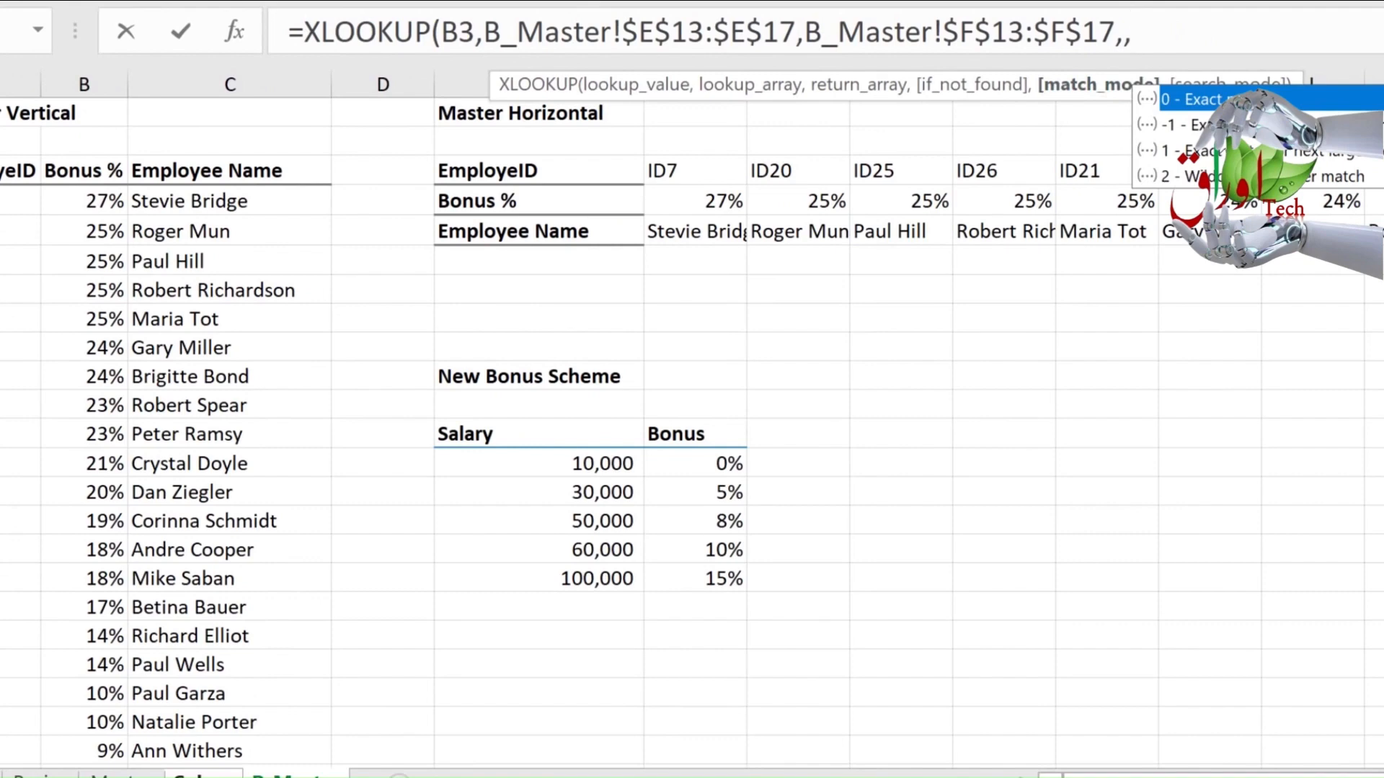
pyautogui.press('Down')
pyautogui.press('Tab')
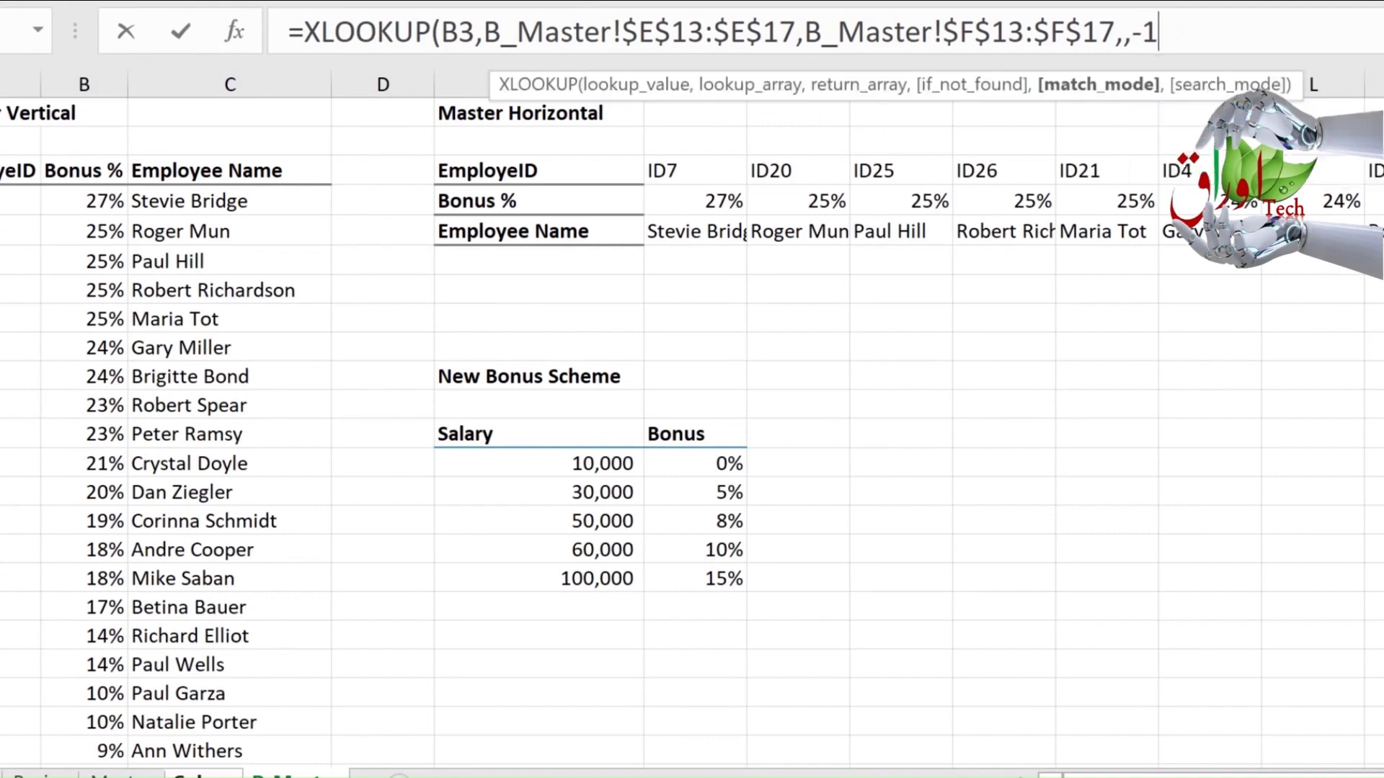
pyautogui.write(')')
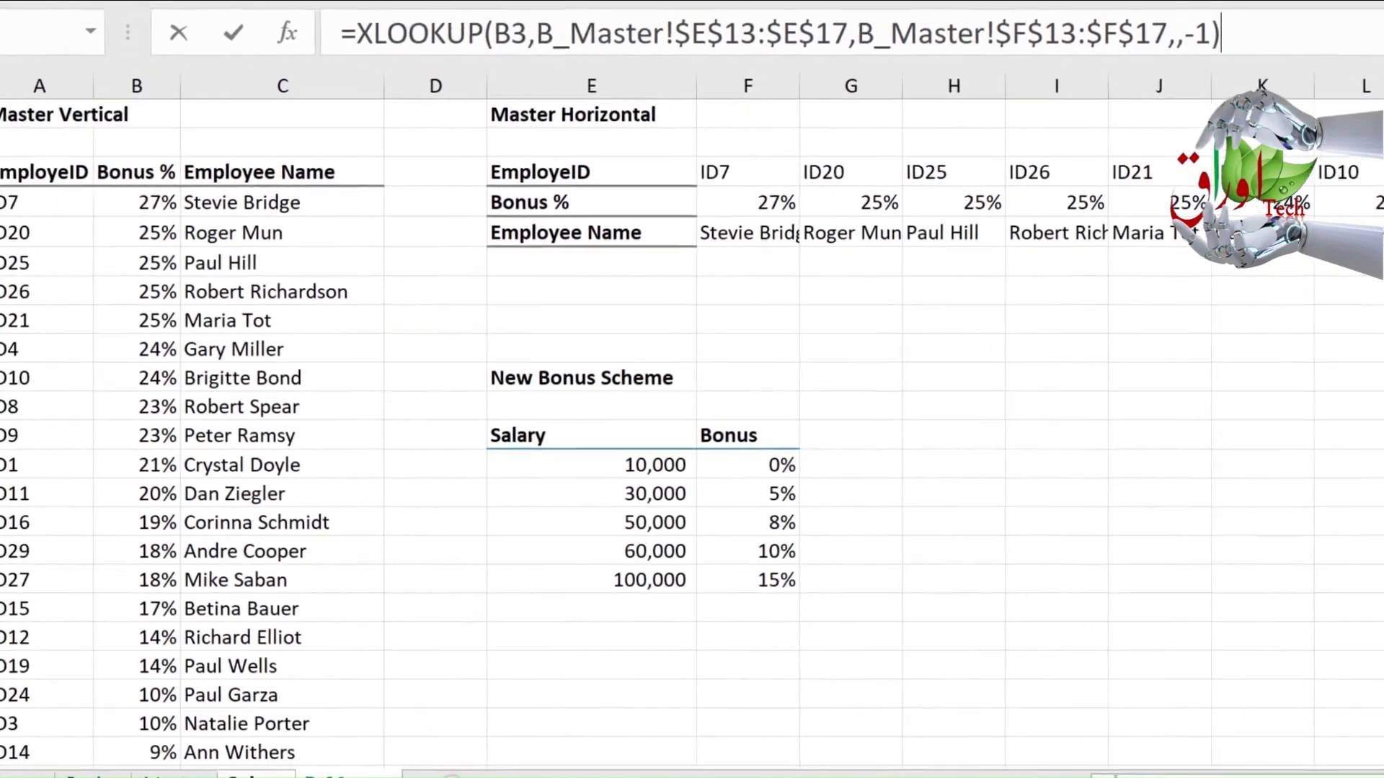
pyautogui.press('Return')
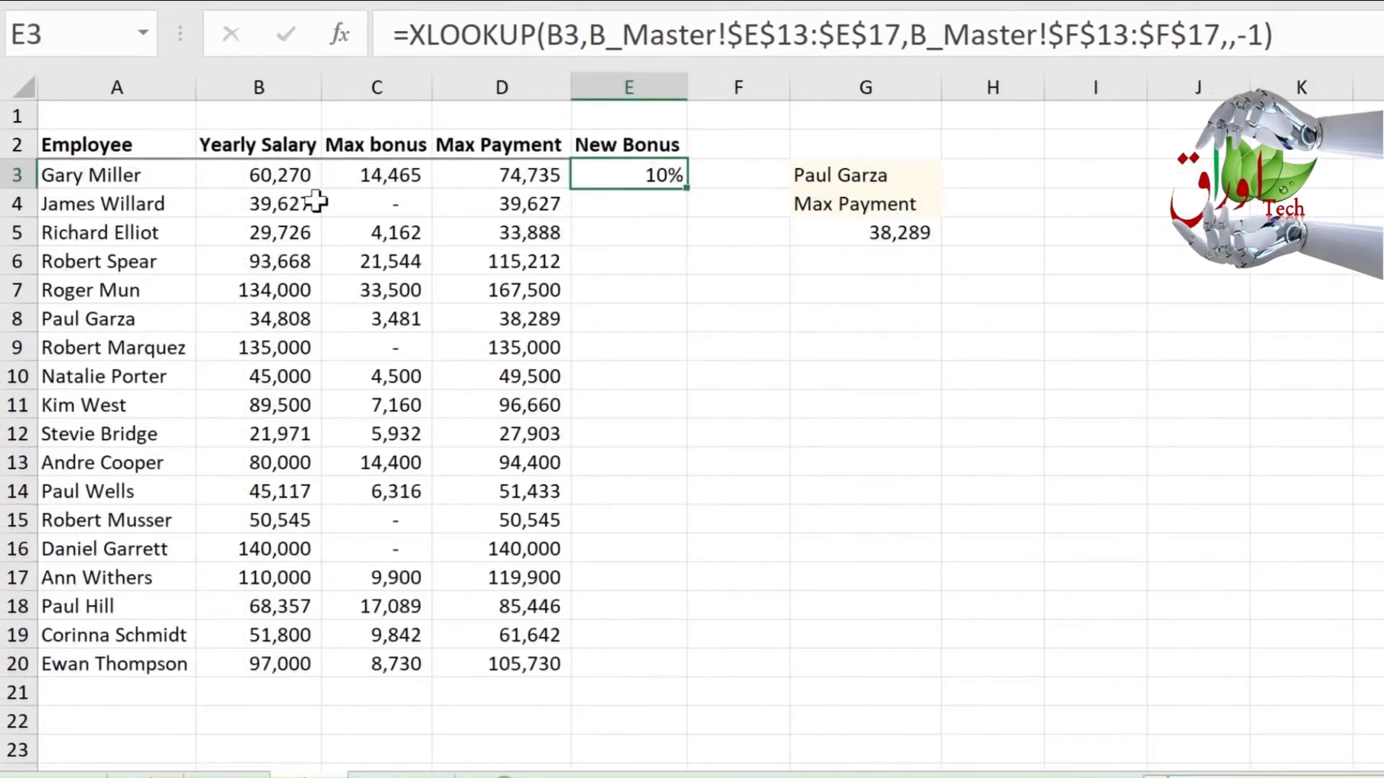
# Step: Compare the salary in B3 with the 60,000 and 100,000 thresholds and their bonus percentages in the New Bonus Scheme table
pyautogui.click(272, 192)
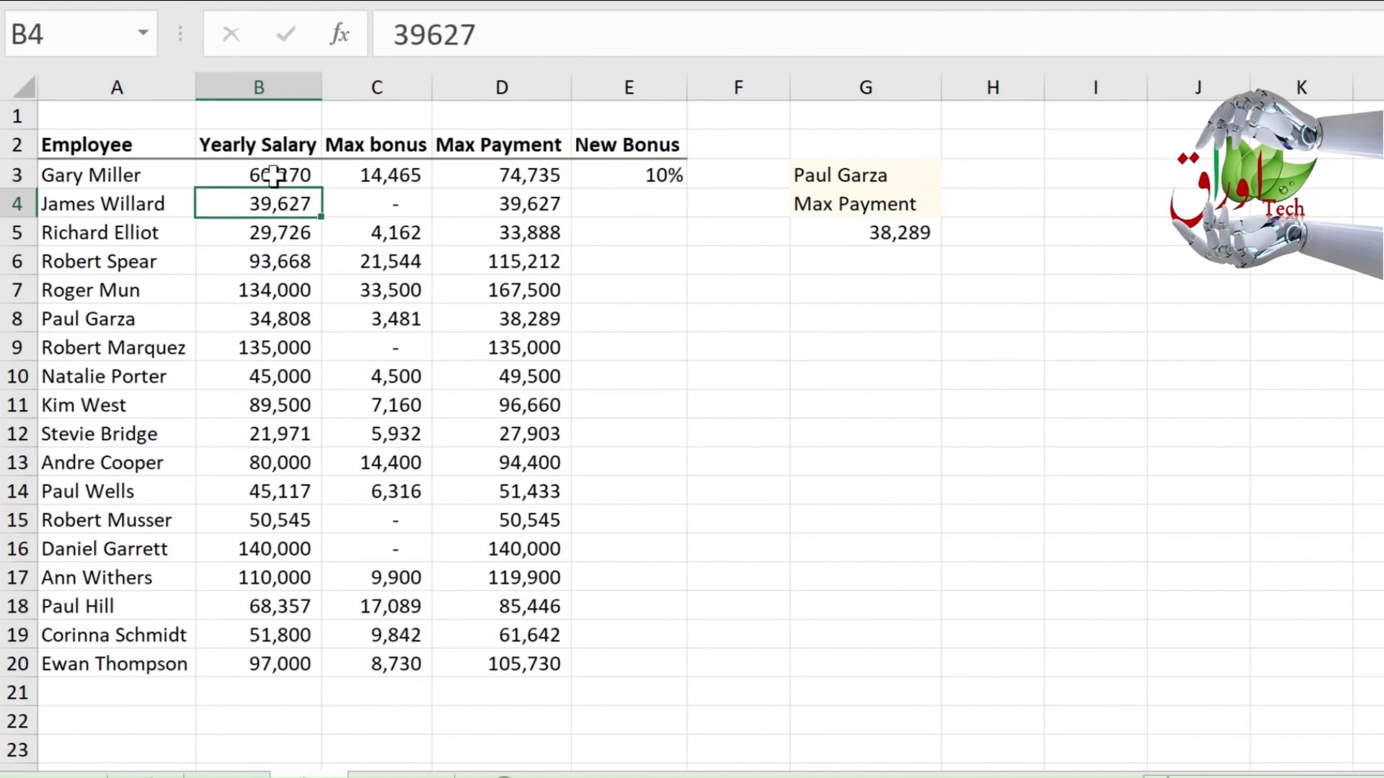
pyautogui.click(273, 176)
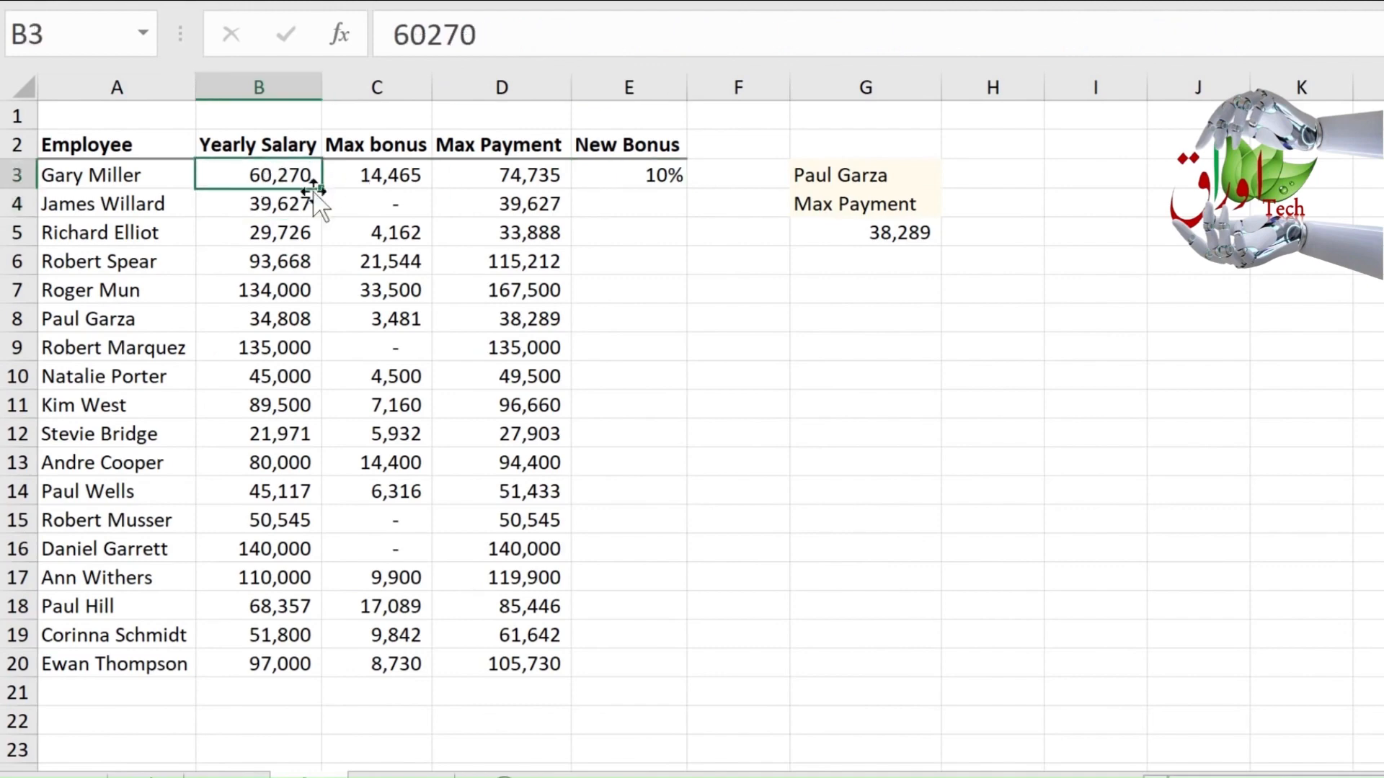
pyautogui.click(411, 776)
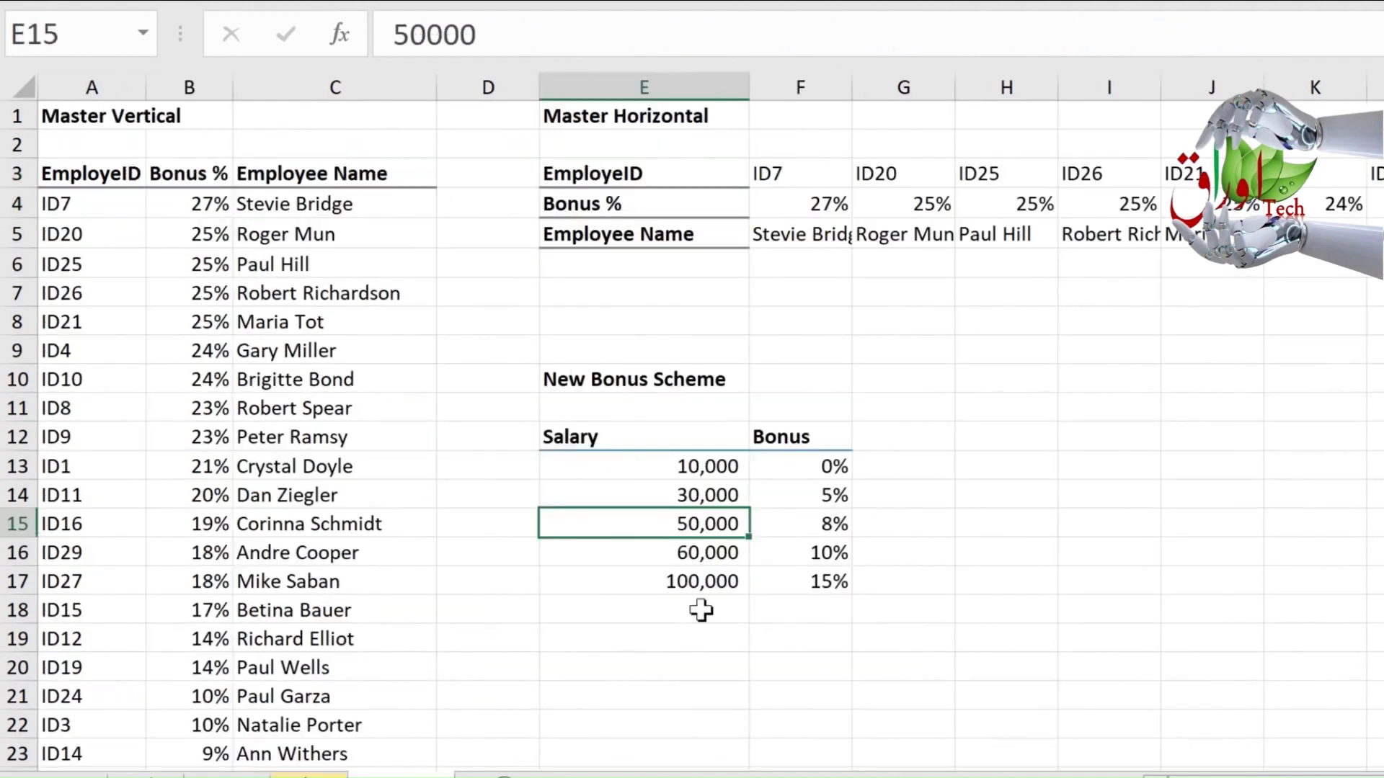
pyautogui.click(713, 551)
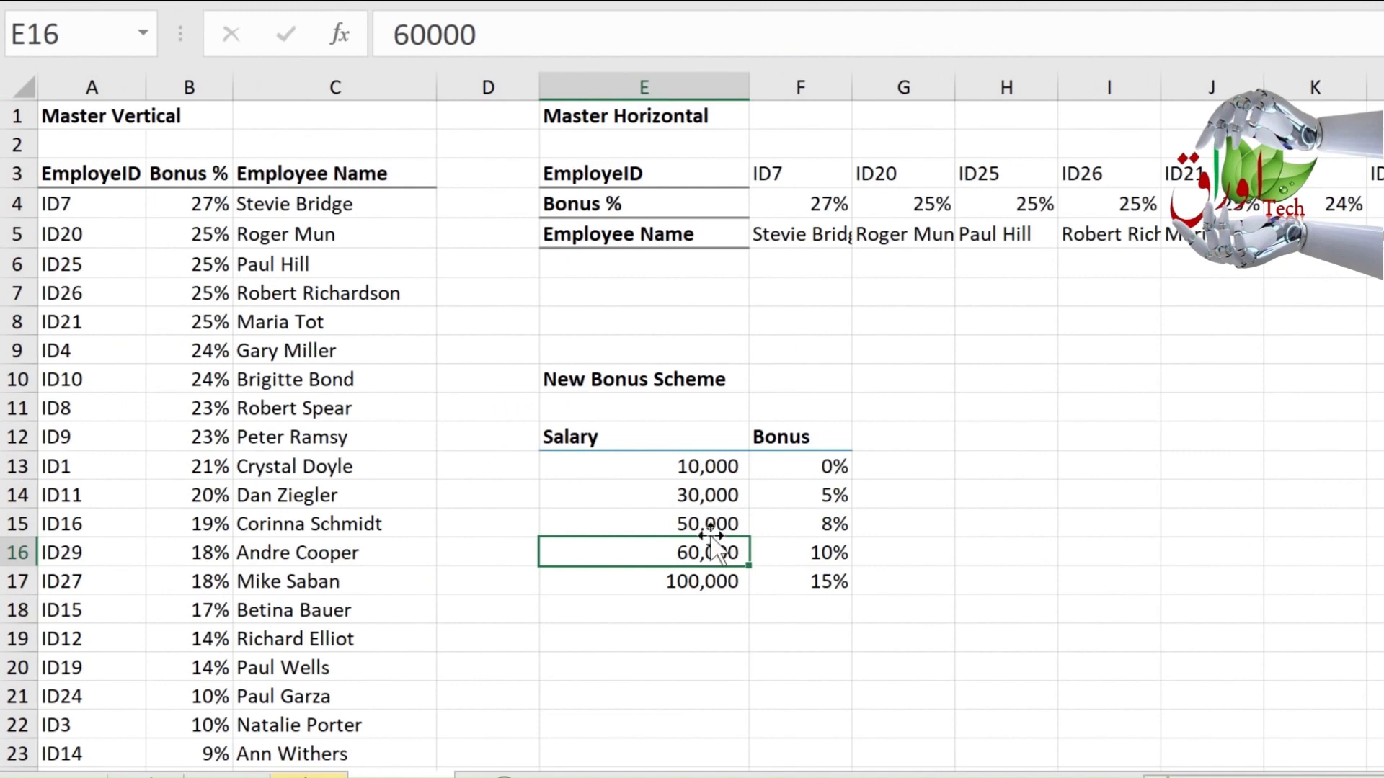
pyautogui.click(800, 553)
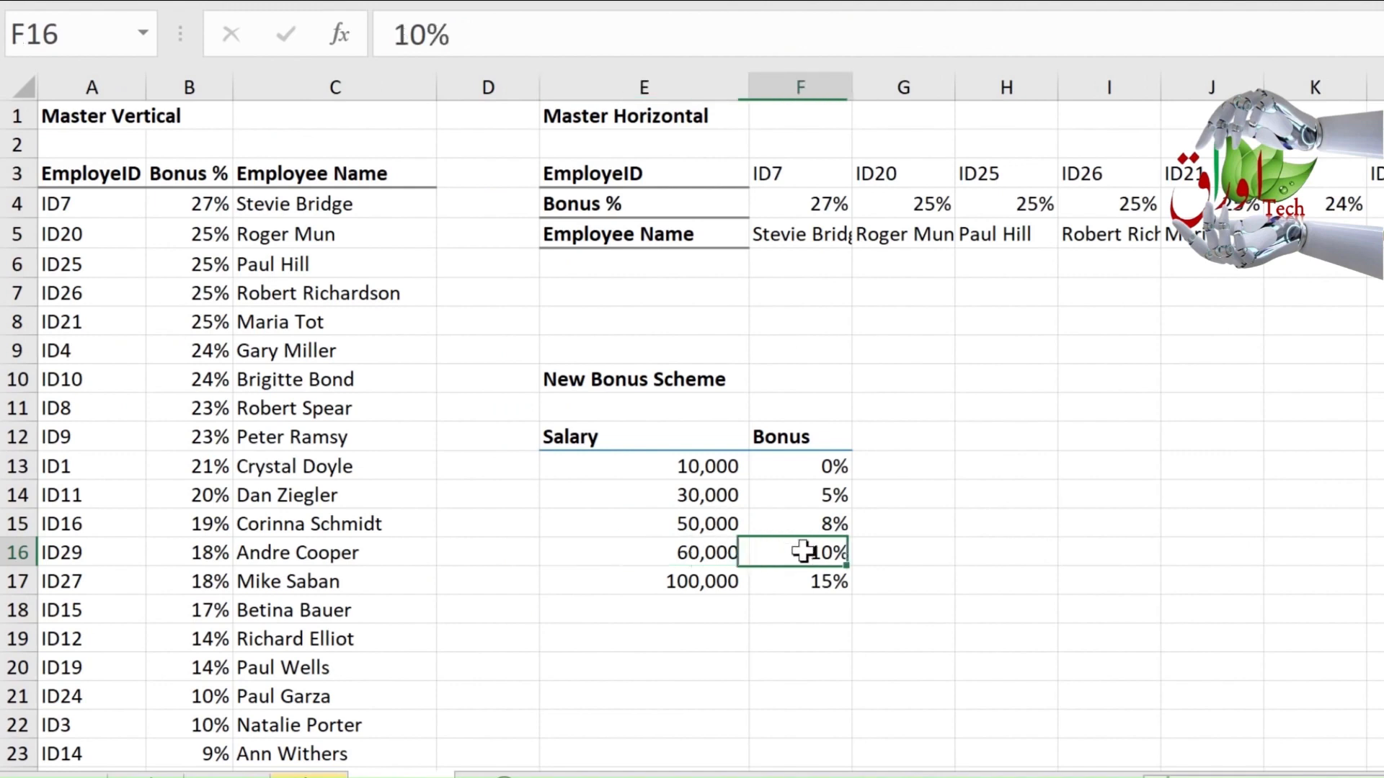
pyautogui.moveTo(685, 554); pyautogui.dragTo(686, 582)
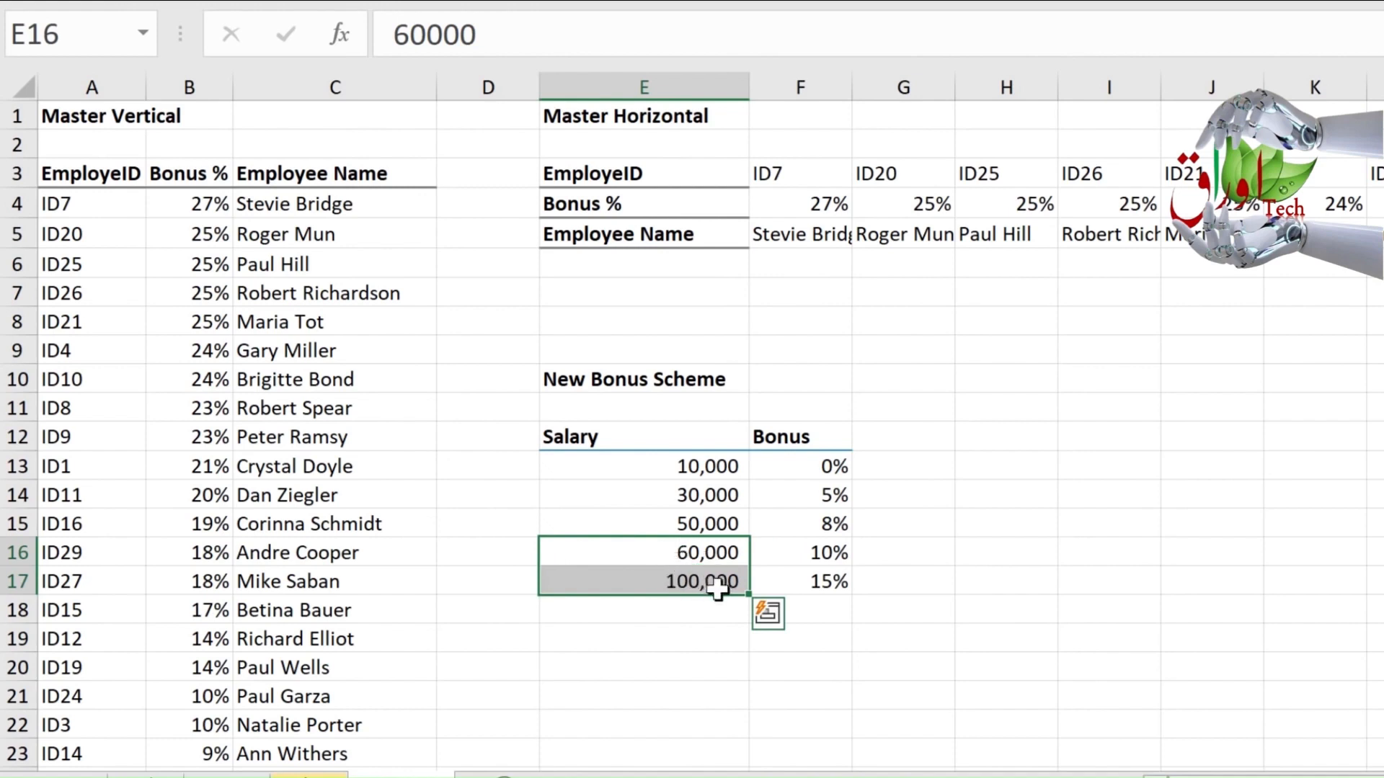
pyautogui.click(770, 553)
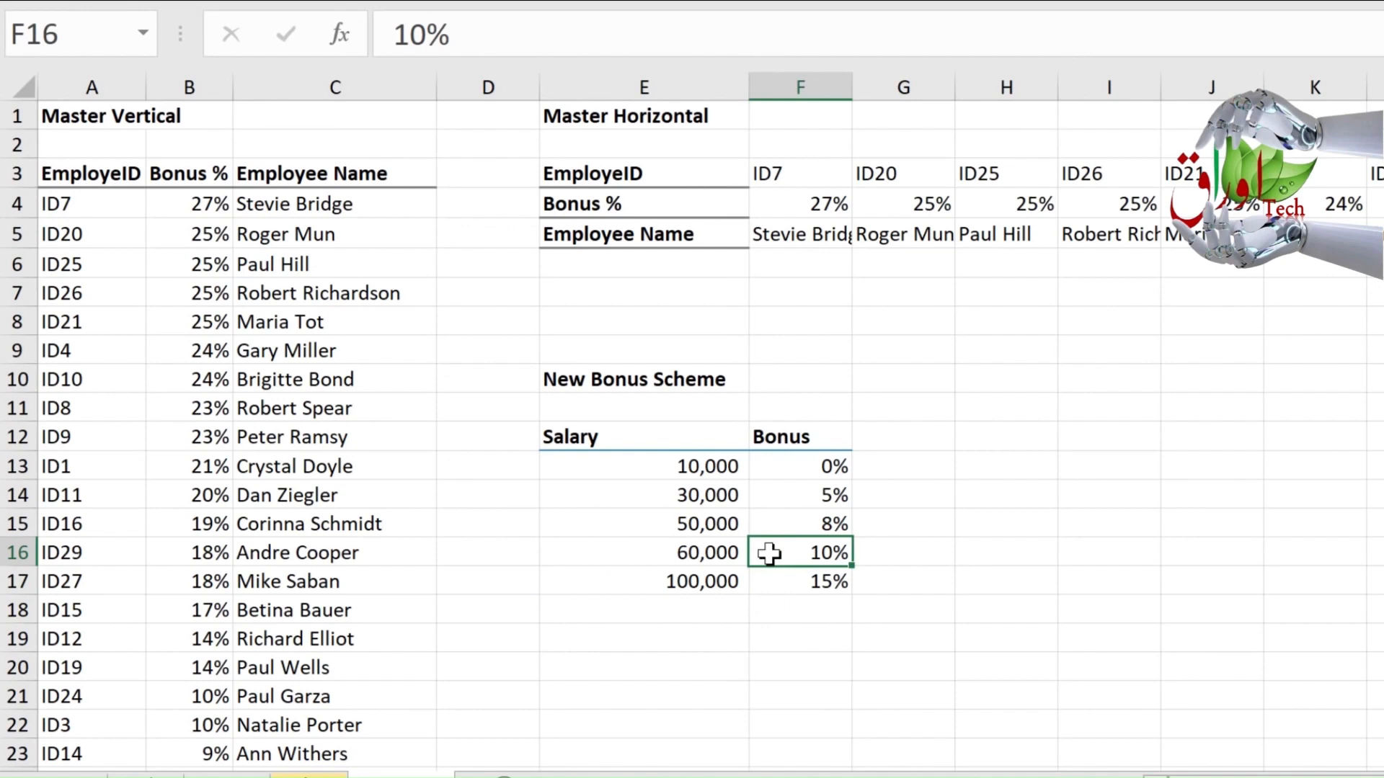
pyautogui.click(714, 588)
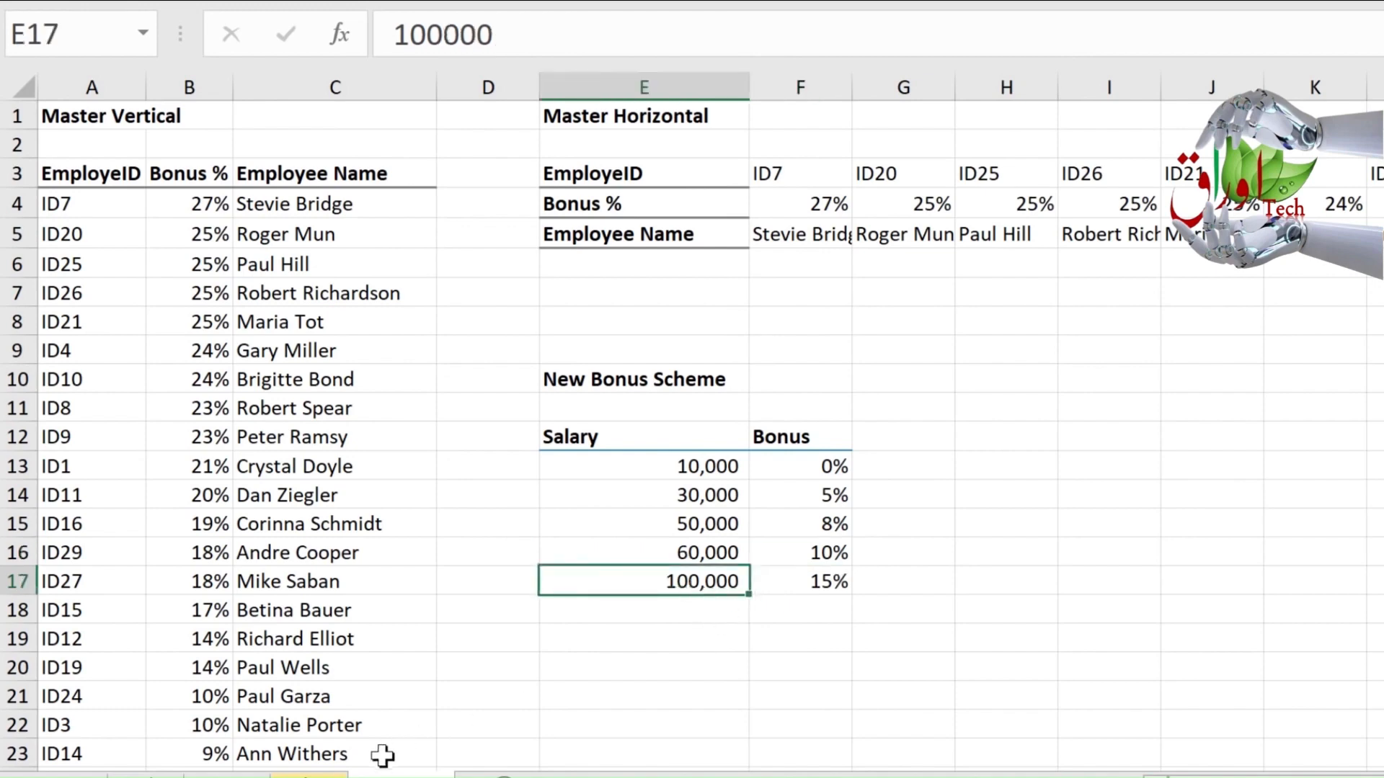
# Step: Fill E3's formula down through E20 on the salary sheet and check the percentages against the salaries above 100,000
pyautogui.click(309, 776)
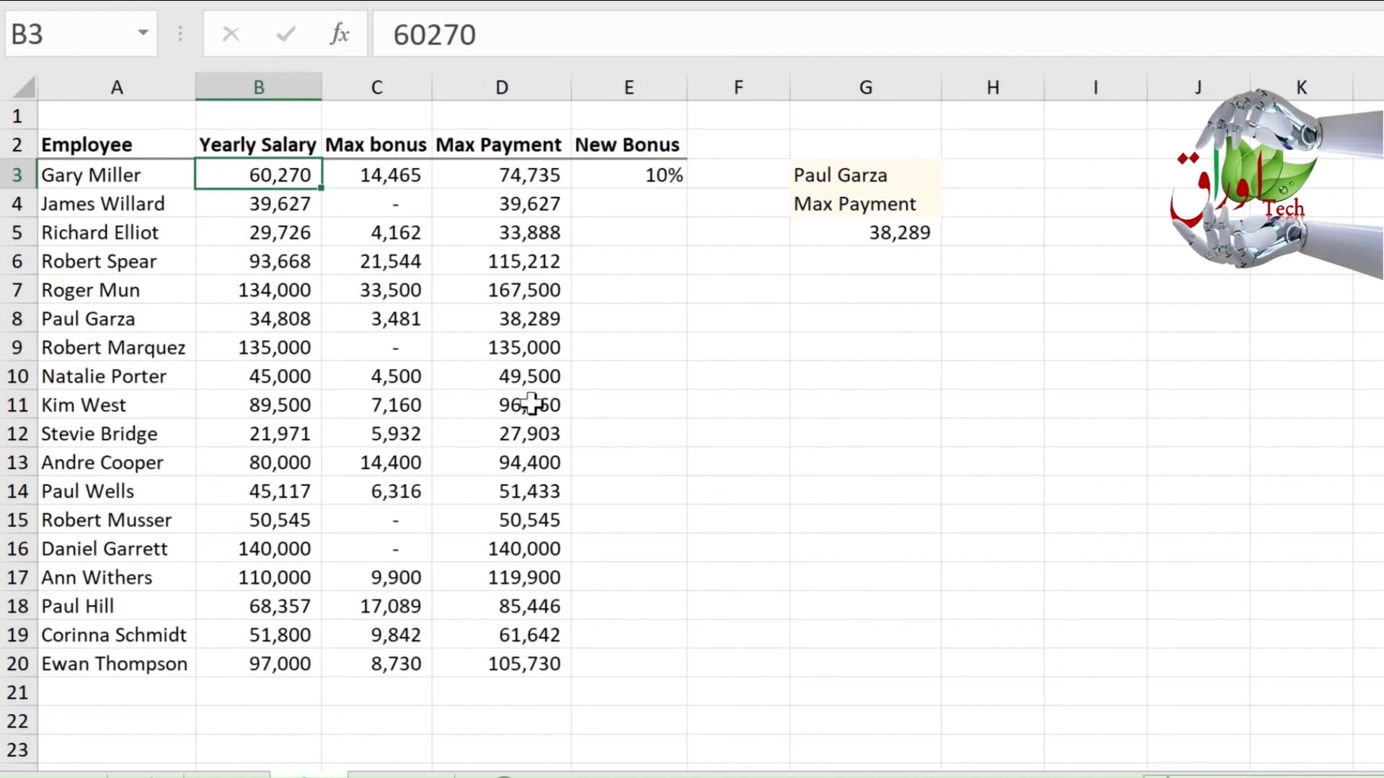
pyautogui.click(628, 175)
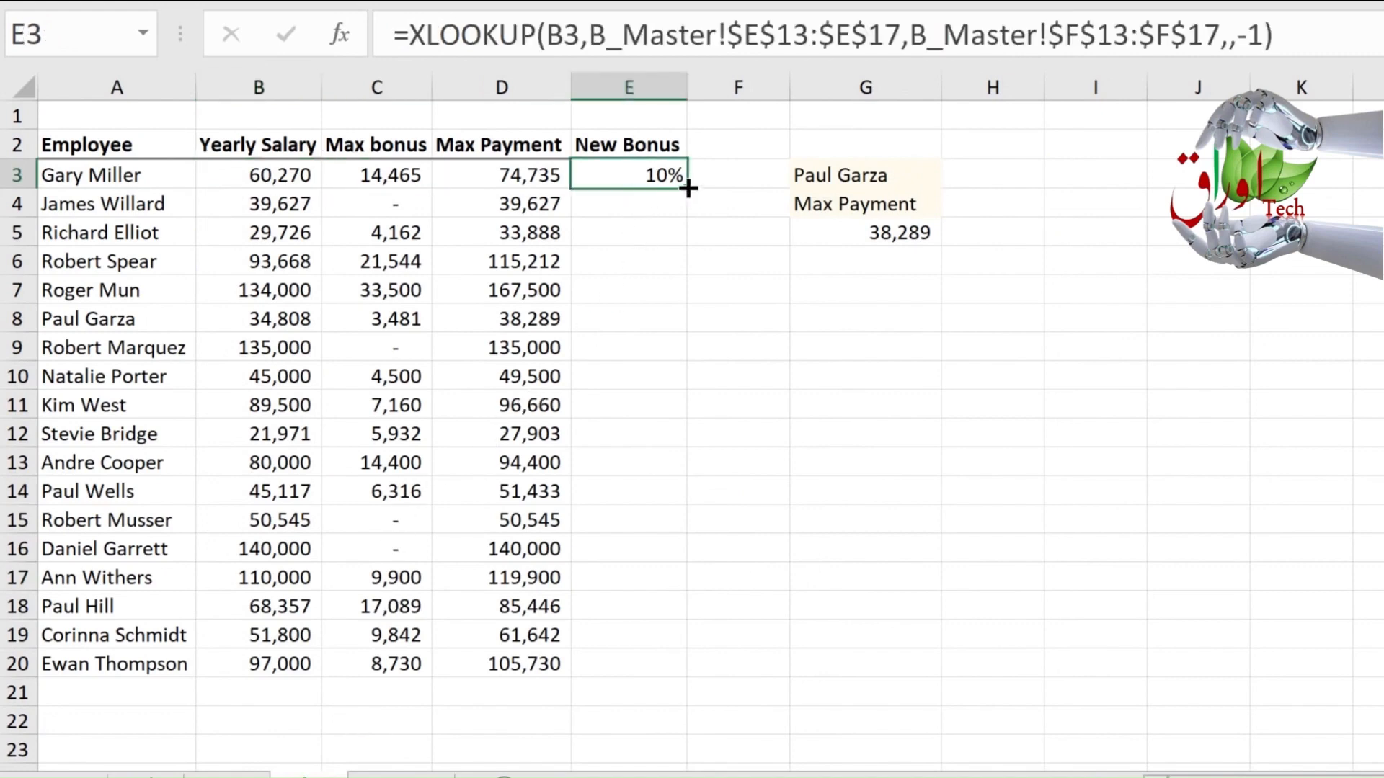
pyautogui.doubleClick(688, 188)
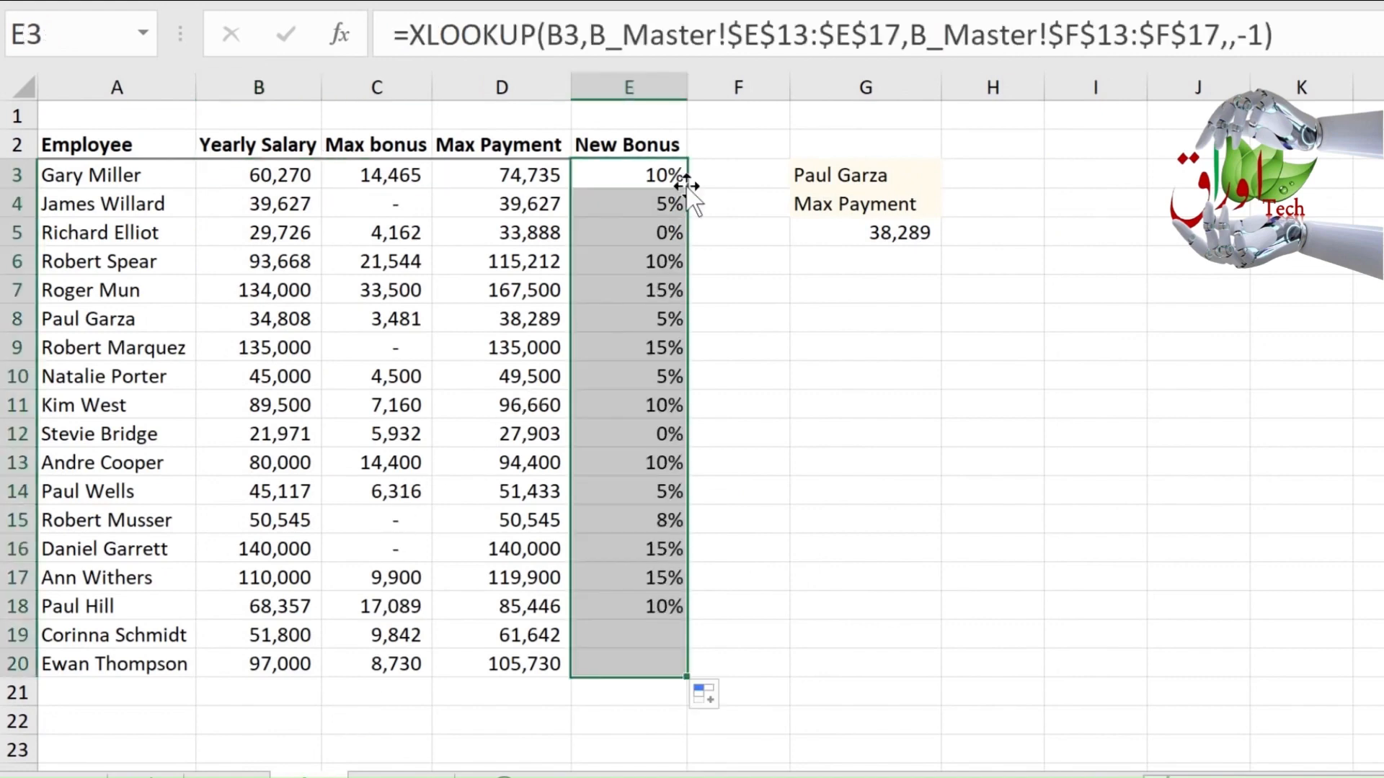
pyautogui.click(608, 296)
pyautogui.click(247, 298)
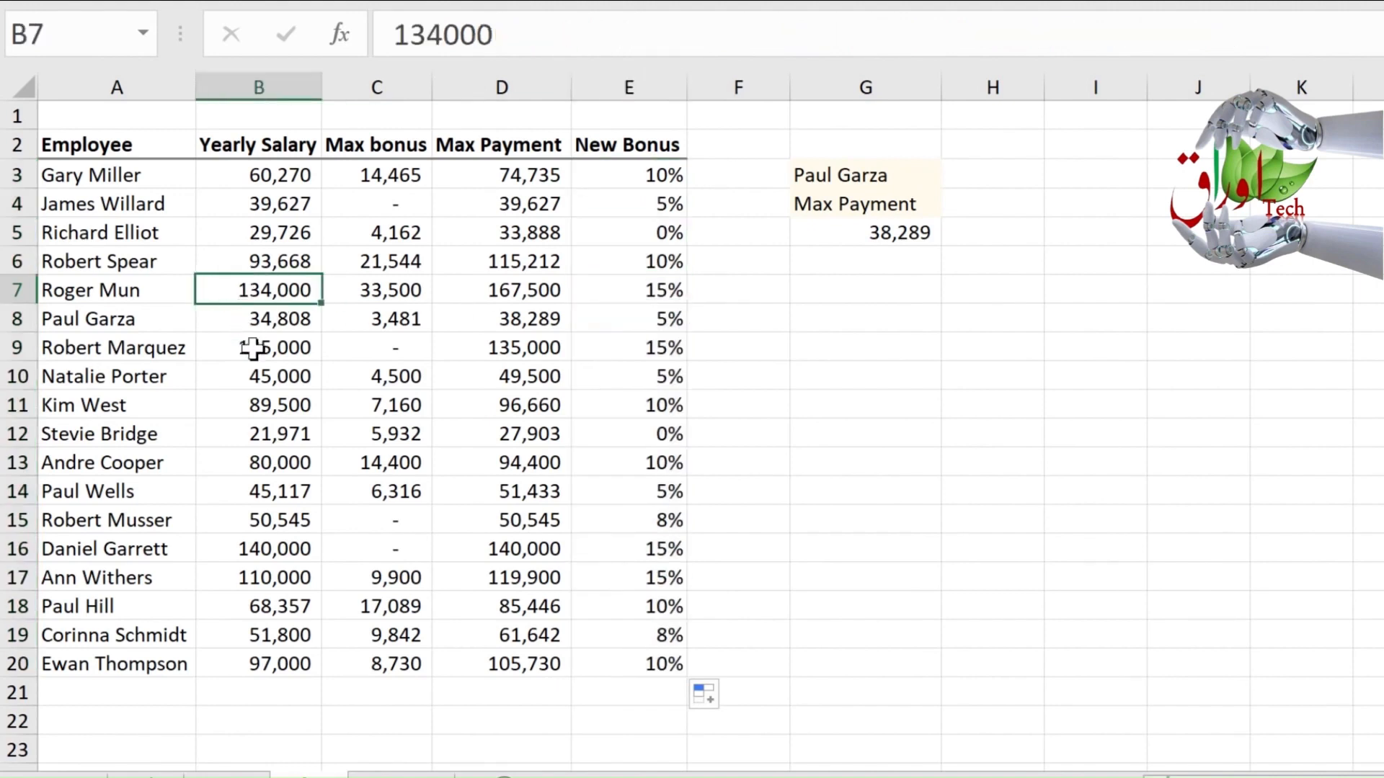
pyautogui.click(251, 348)
pyautogui.moveTo(267, 555); pyautogui.dragTo(286, 577)
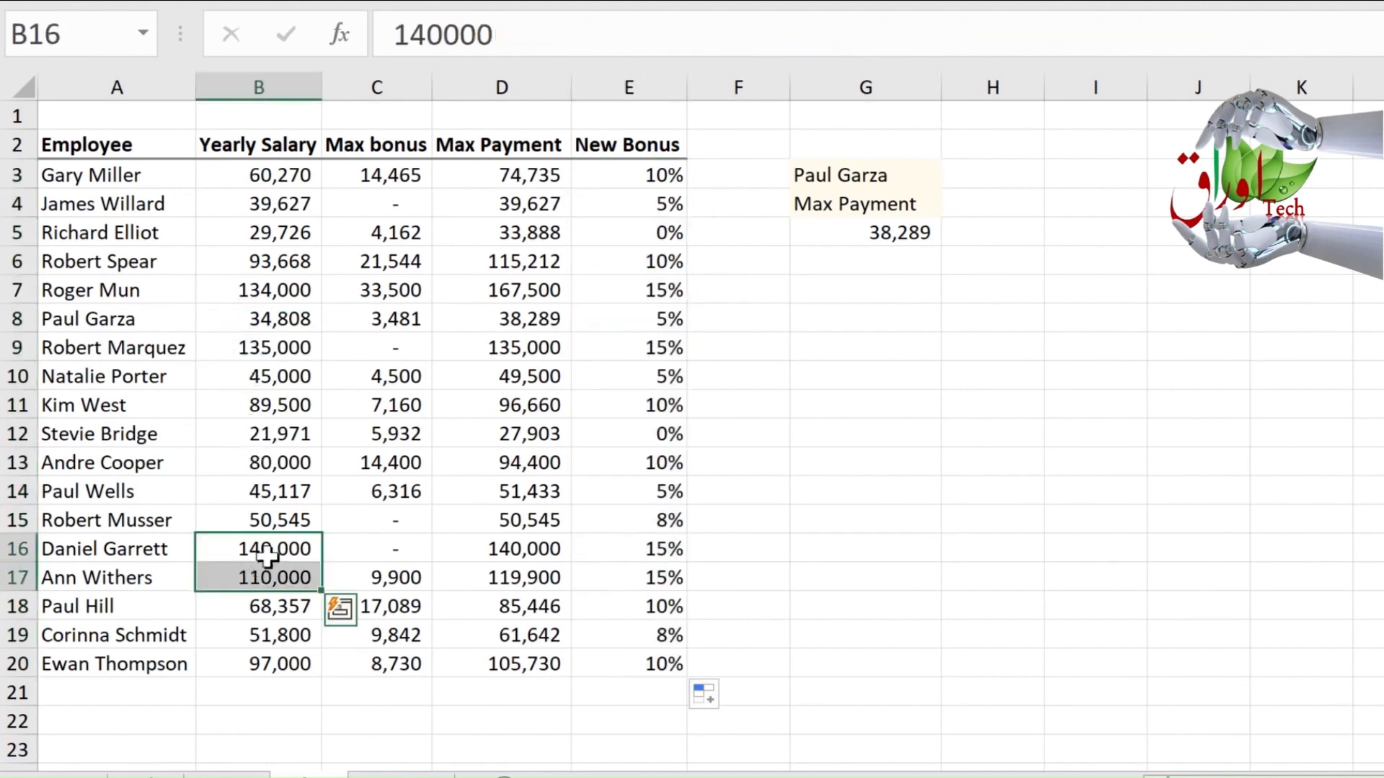
pyautogui.click(638, 379)
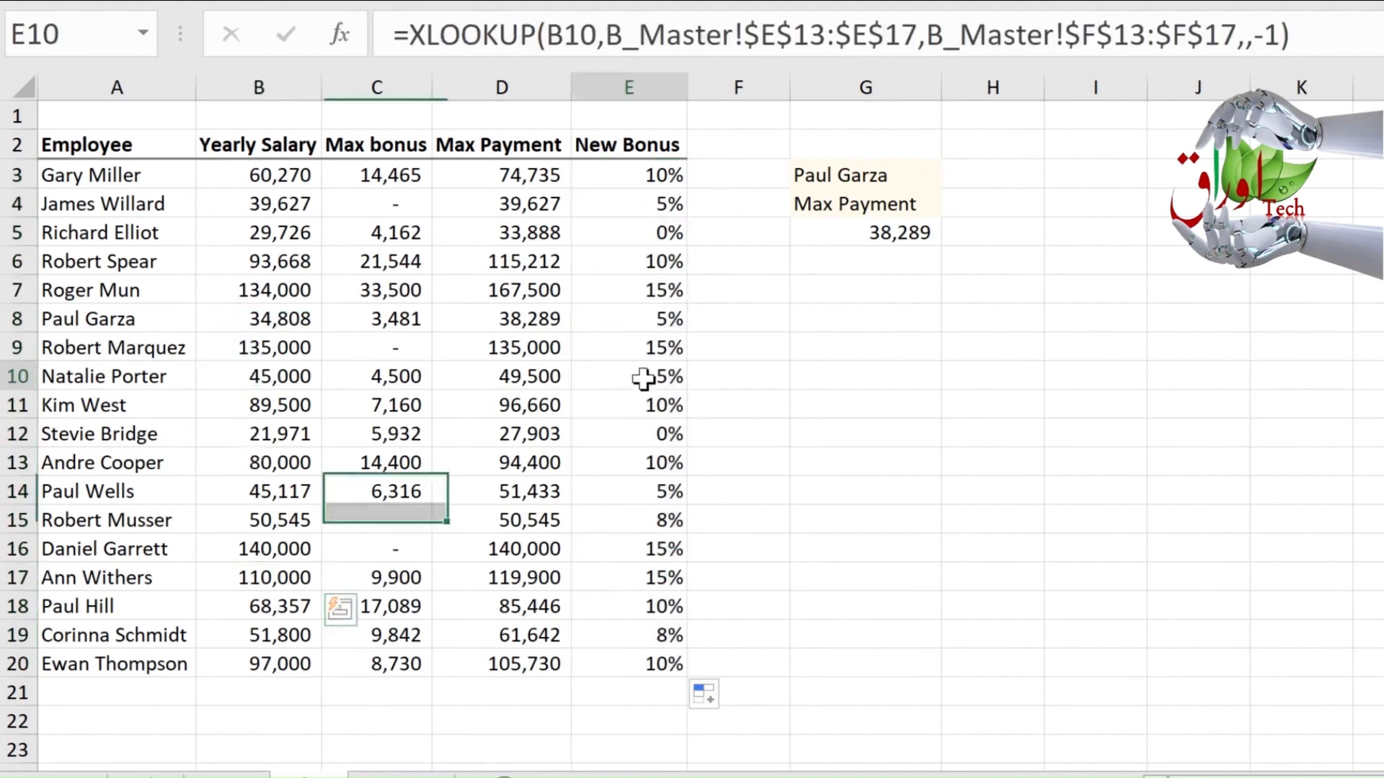
# Step: Extend E3's XLOOKUP formula to multiply the bonus percentage by the yearly salary in B3
pyautogui.click(627, 174)
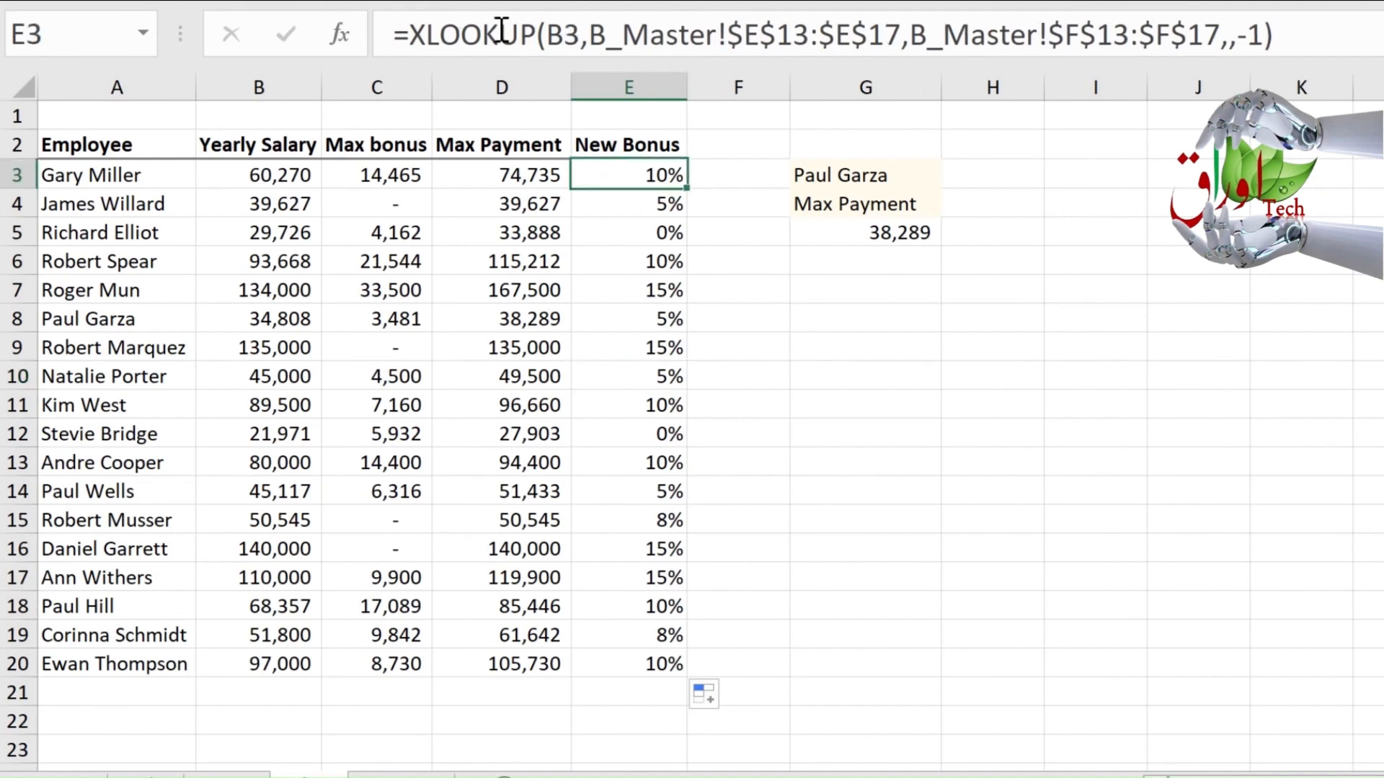
pyautogui.click(1289, 35)
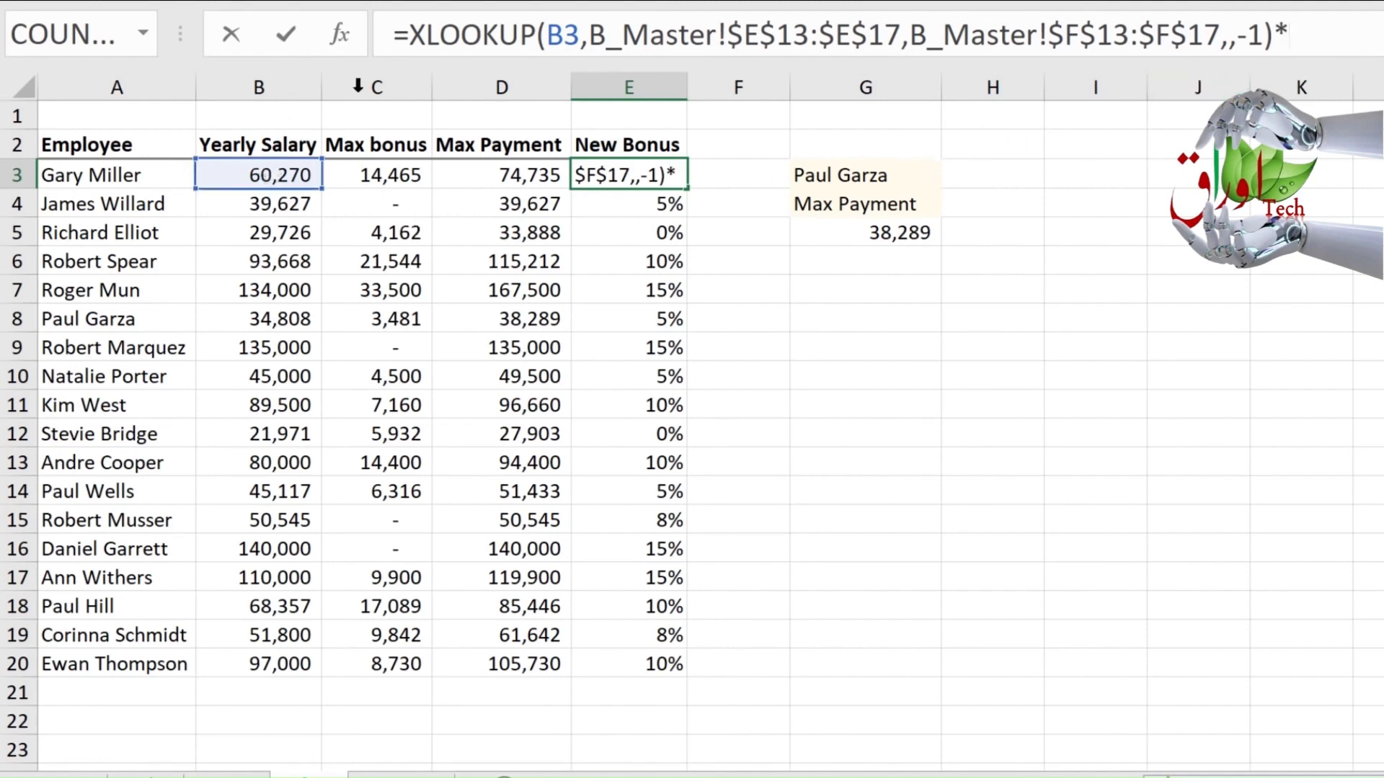
pyautogui.click(279, 174)
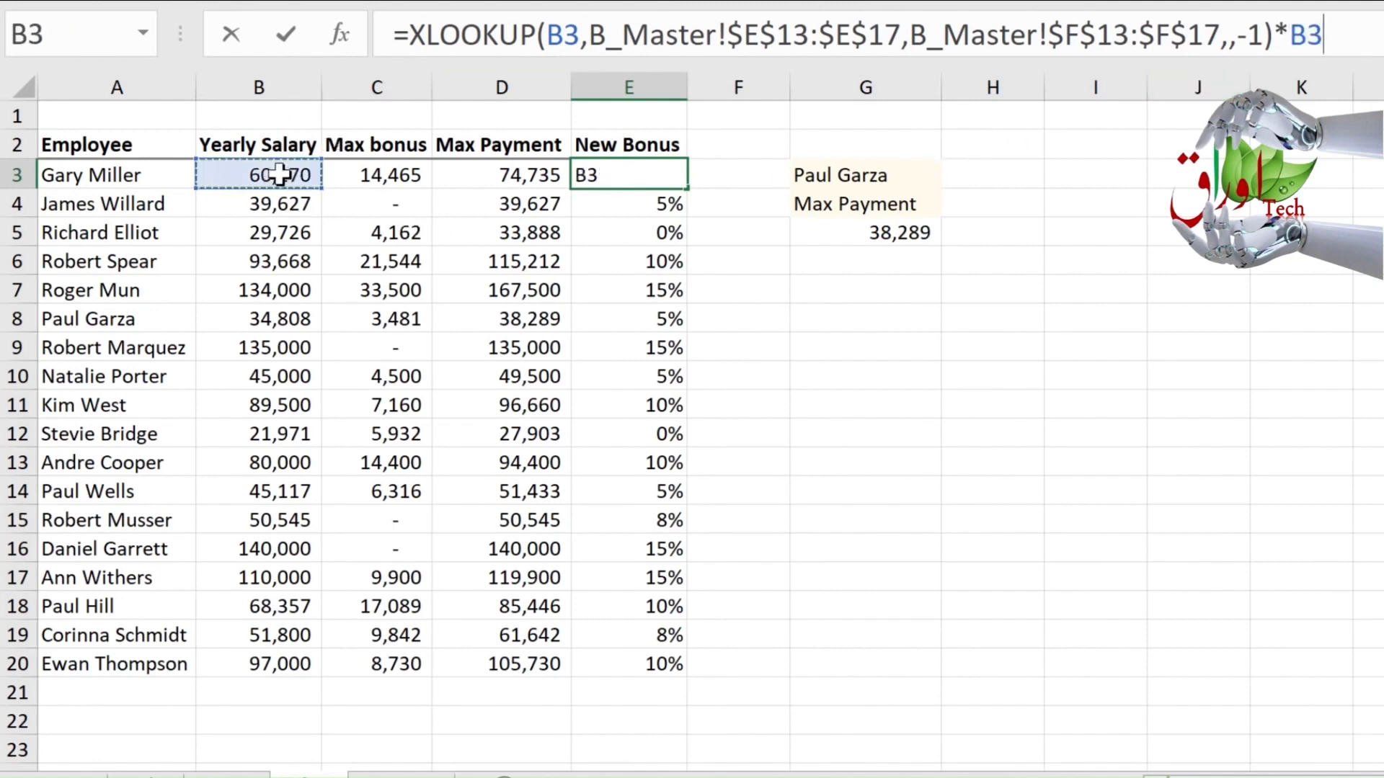
pyautogui.hotkey('ctrl', 'Return')
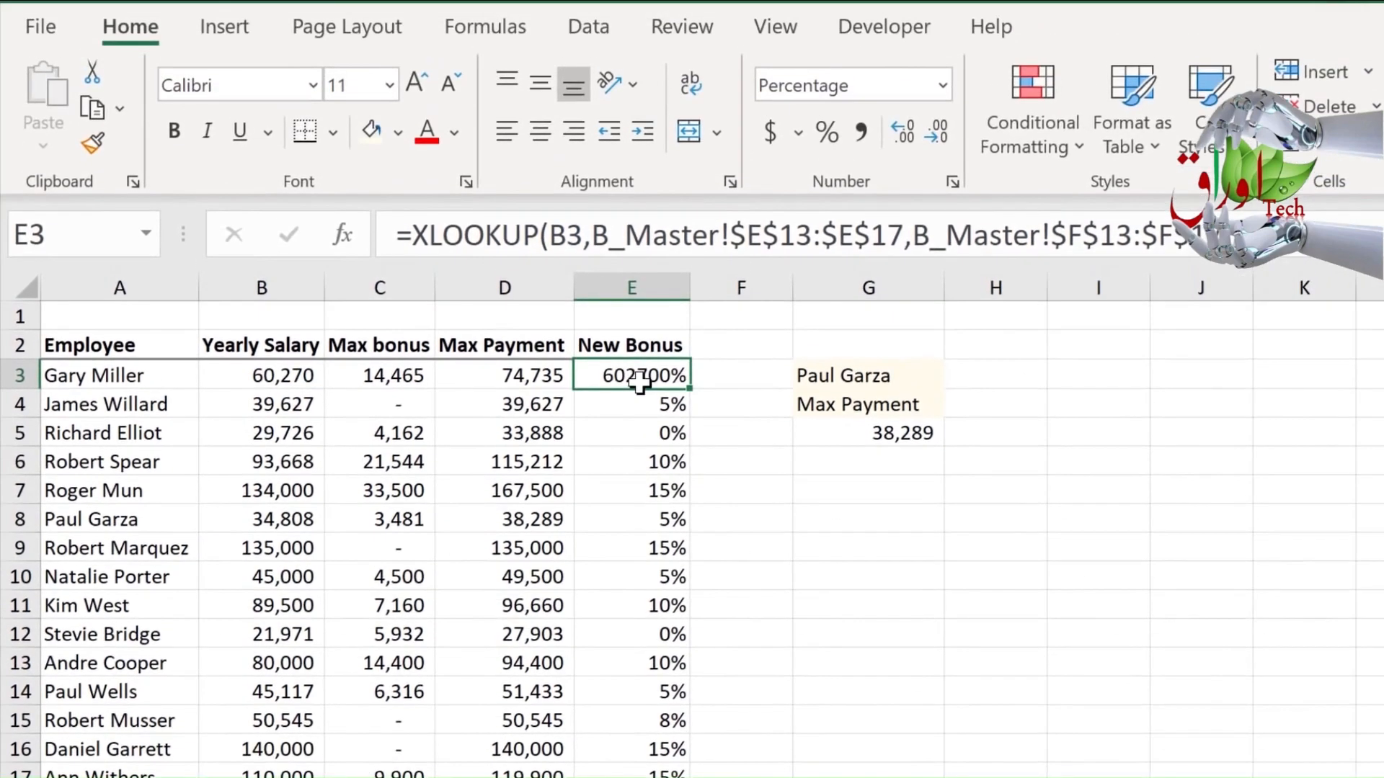
# Step: Copy B3's cell formatting onto E3 with Format Painter, and fill E3's updated formula and format down through E20
pyautogui.click(246, 299)
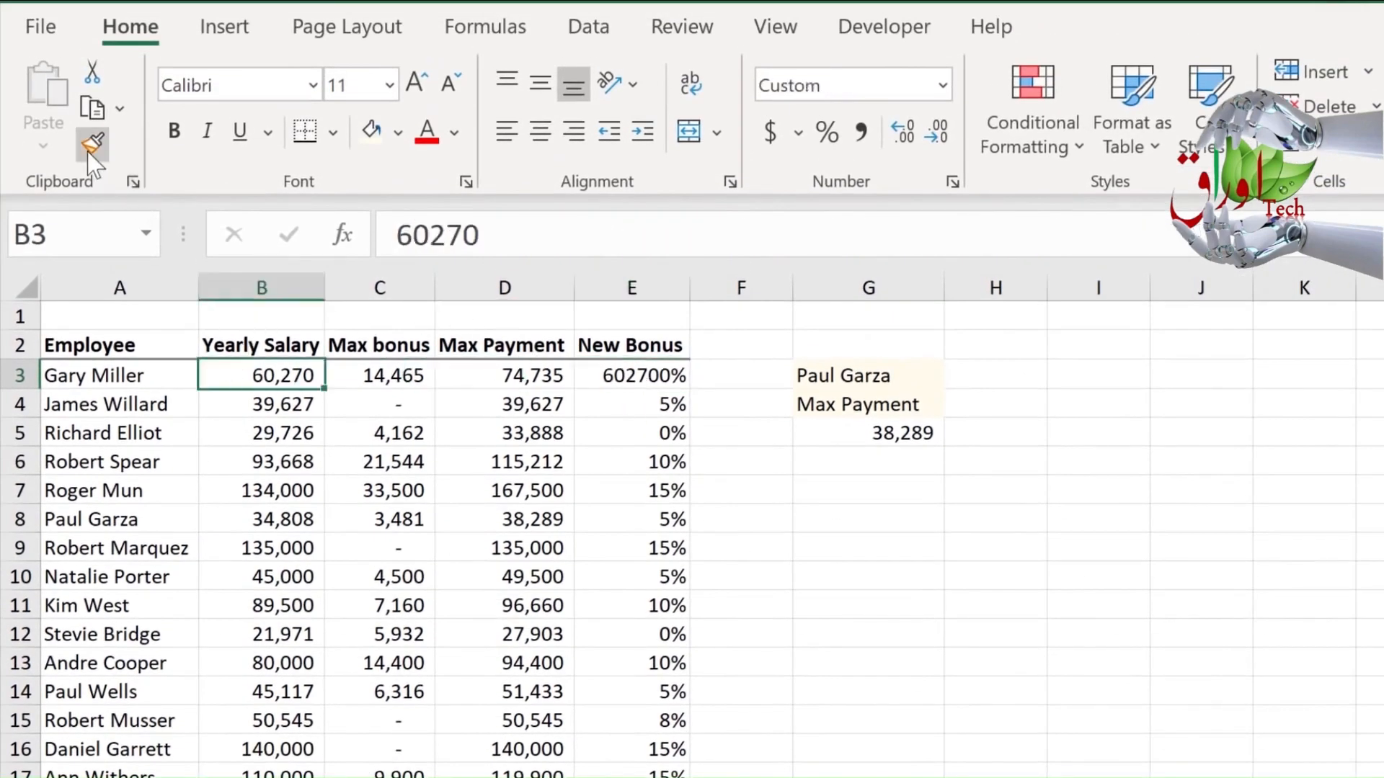
pyautogui.click(92, 144)
pyautogui.click(674, 376)
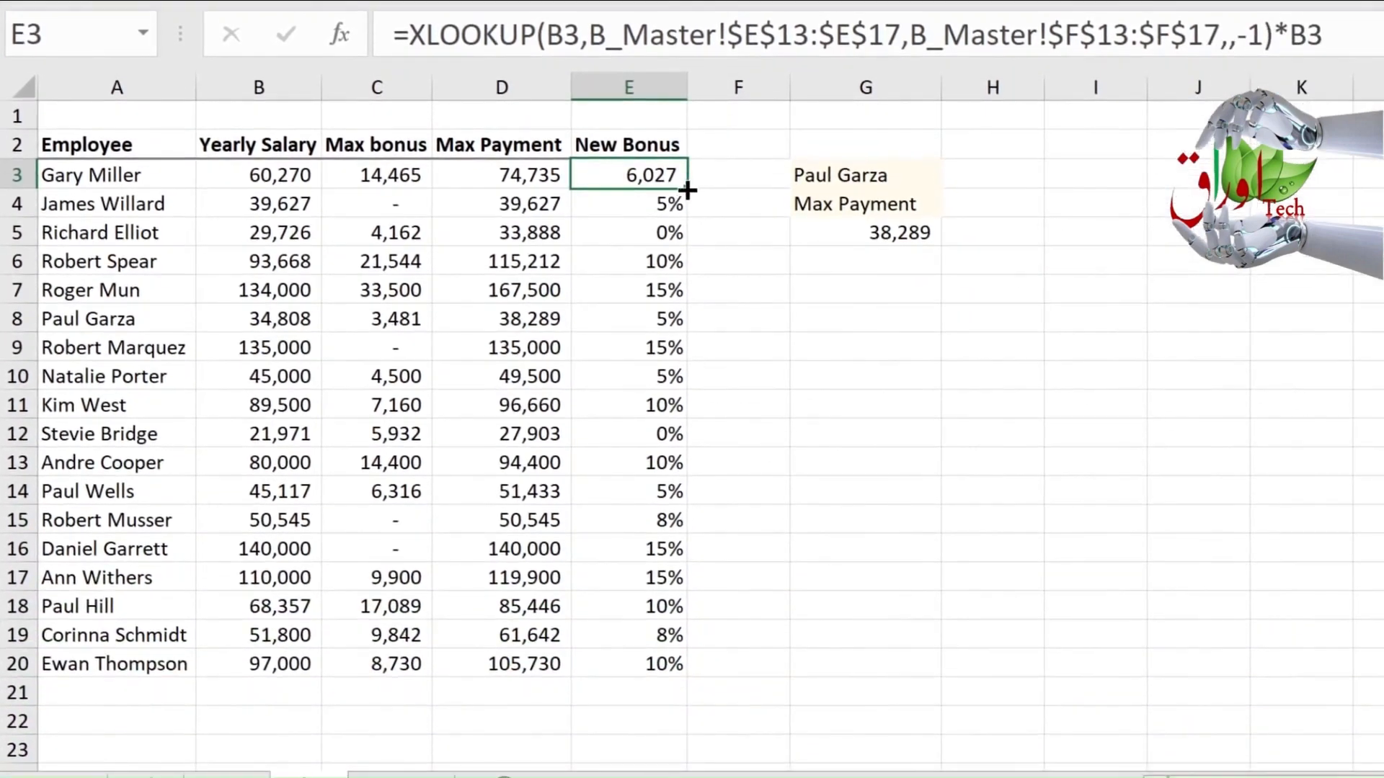
pyautogui.doubleClick(688, 190)
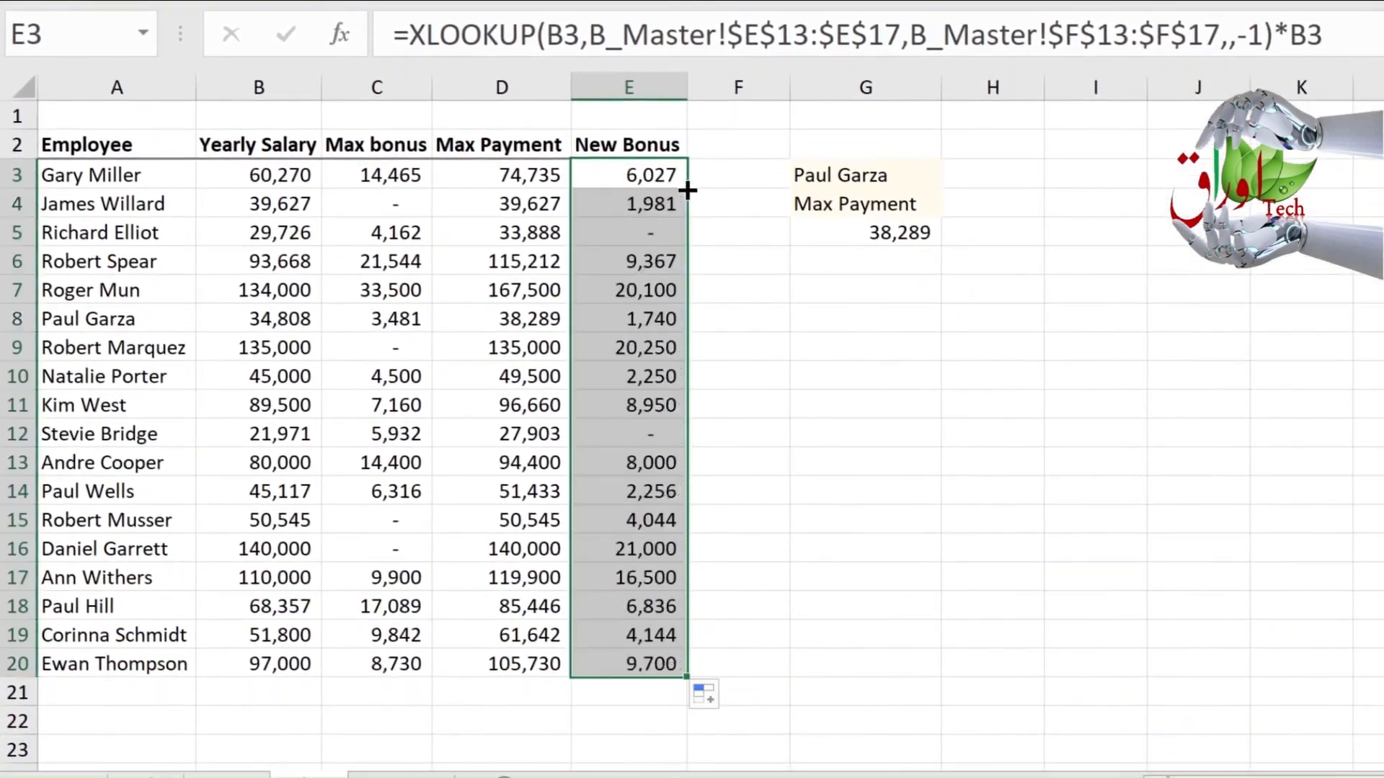
# Step: Open E3's formula for editing at the match_mode argument
pyautogui.click(684, 185)
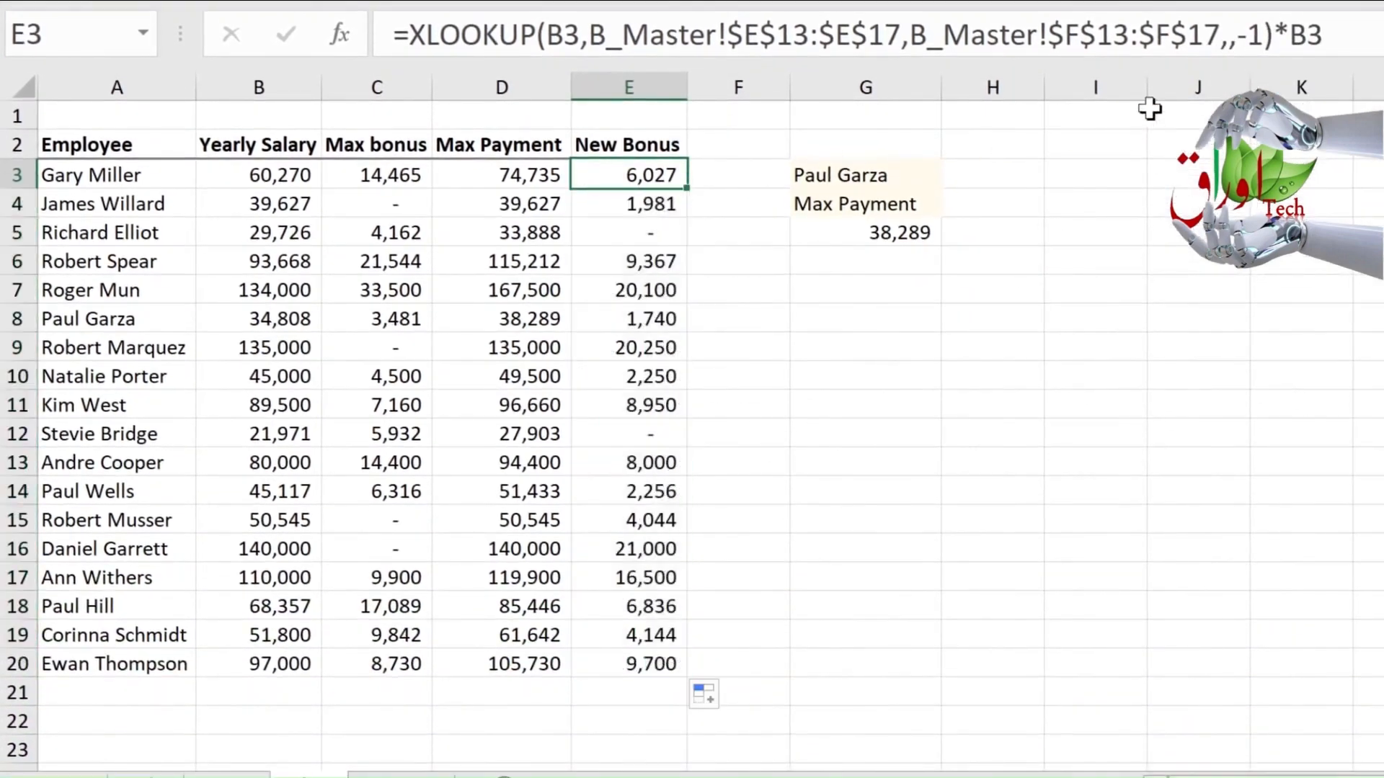
pyautogui.click(1252, 48)
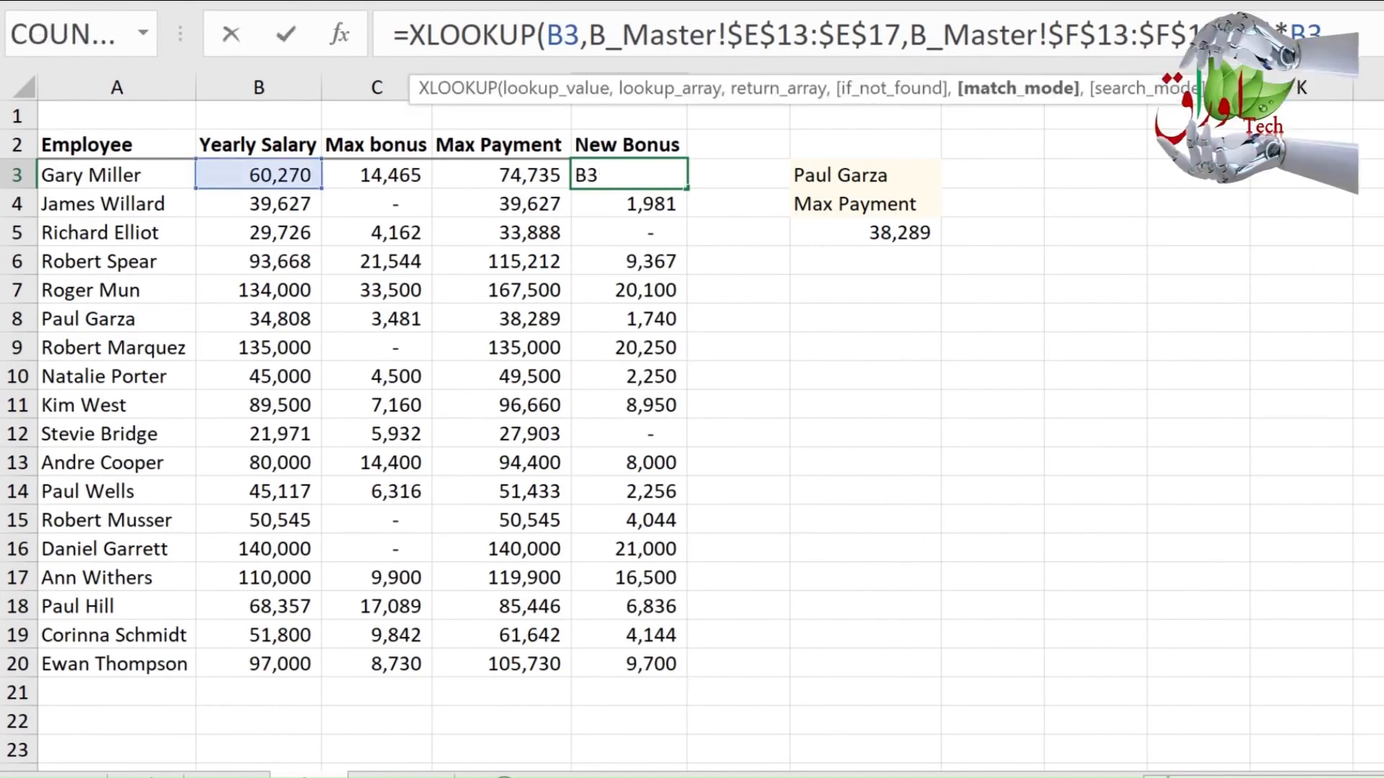